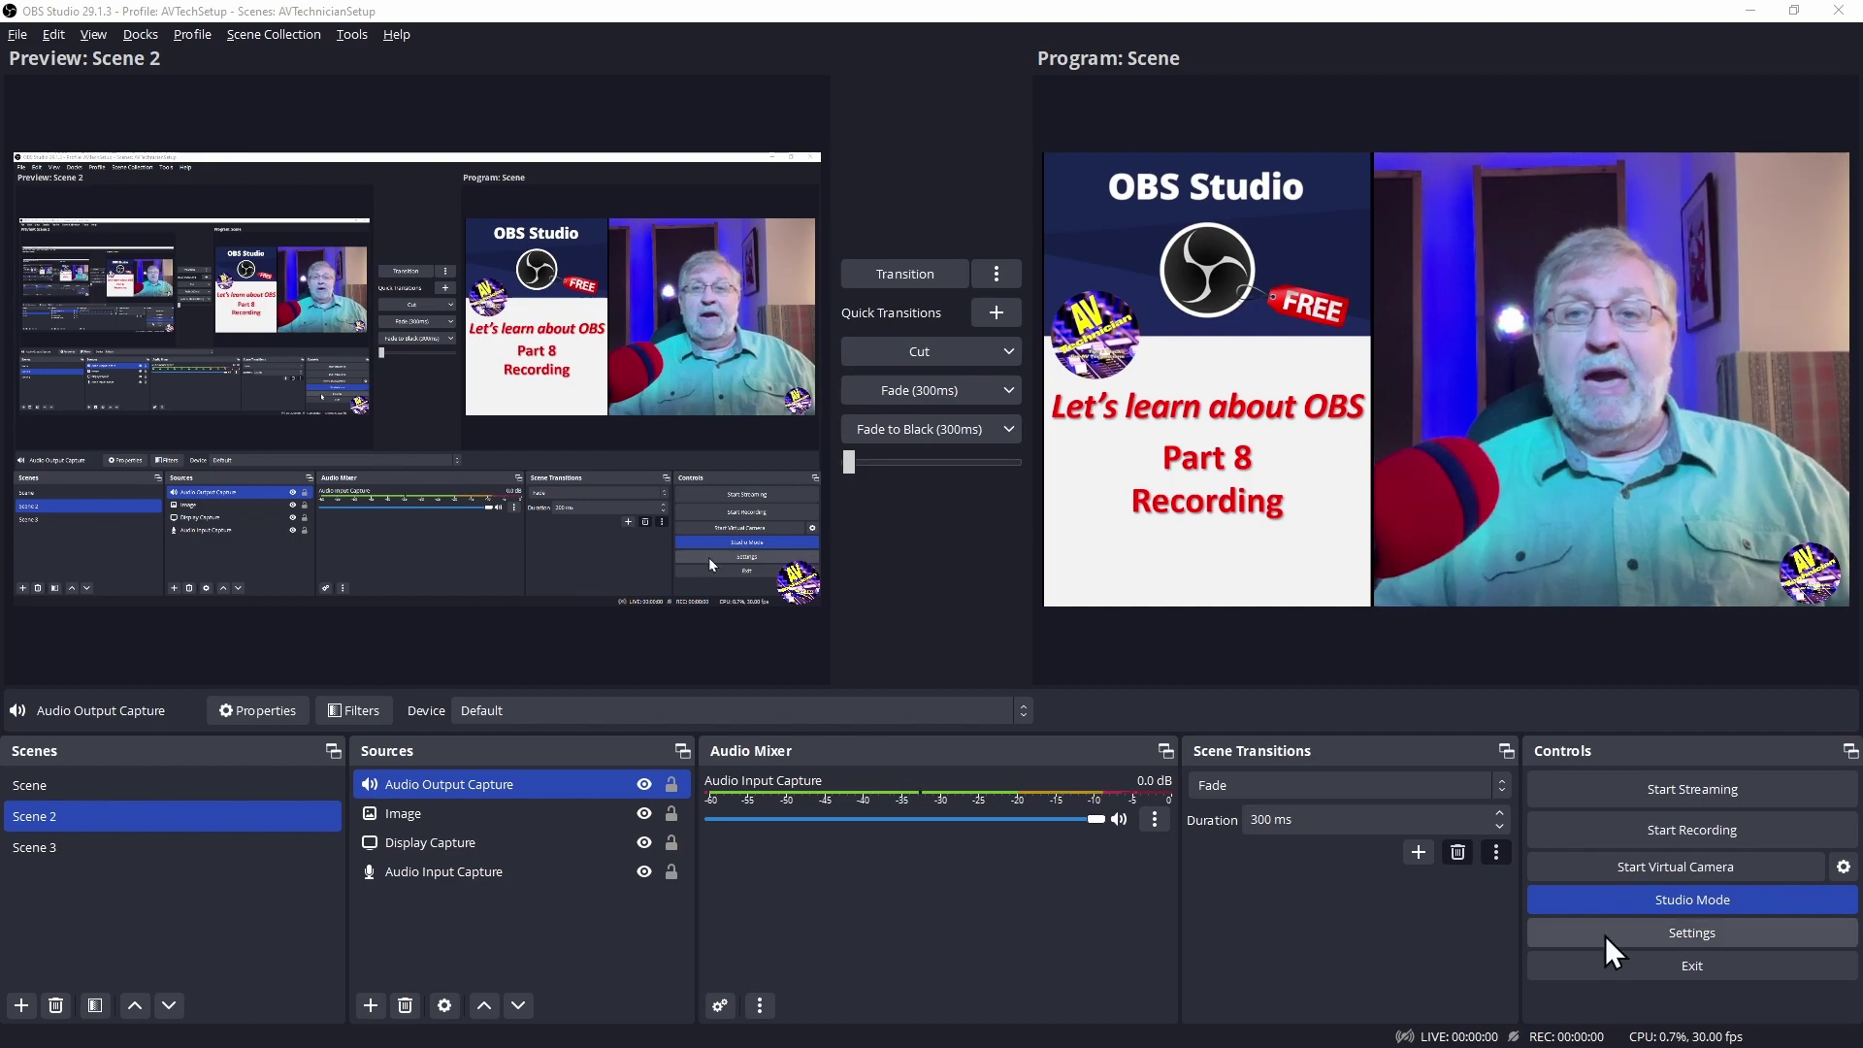
Open the output settings and bring up the simple-mode recording options
{"action": "left_click", "coordinate": [1676, 931]}
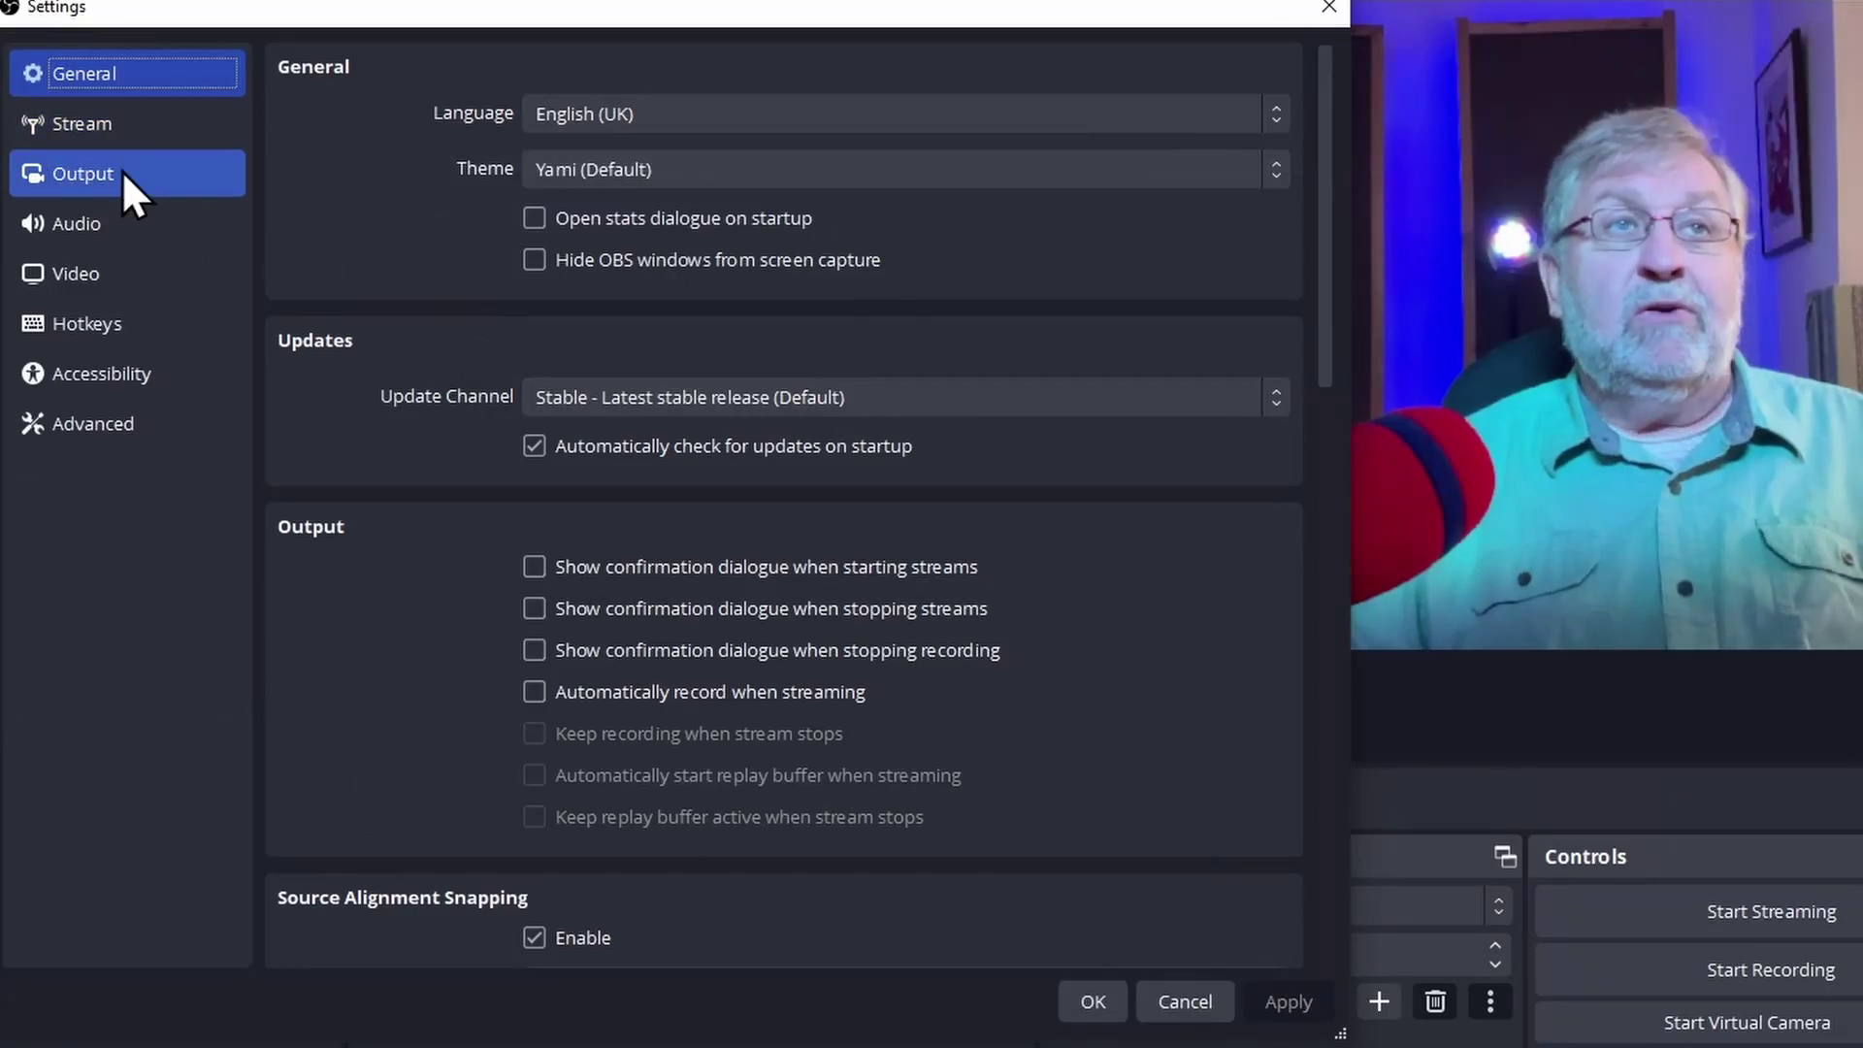
{"action": "left_click", "coordinate": [116, 187]}
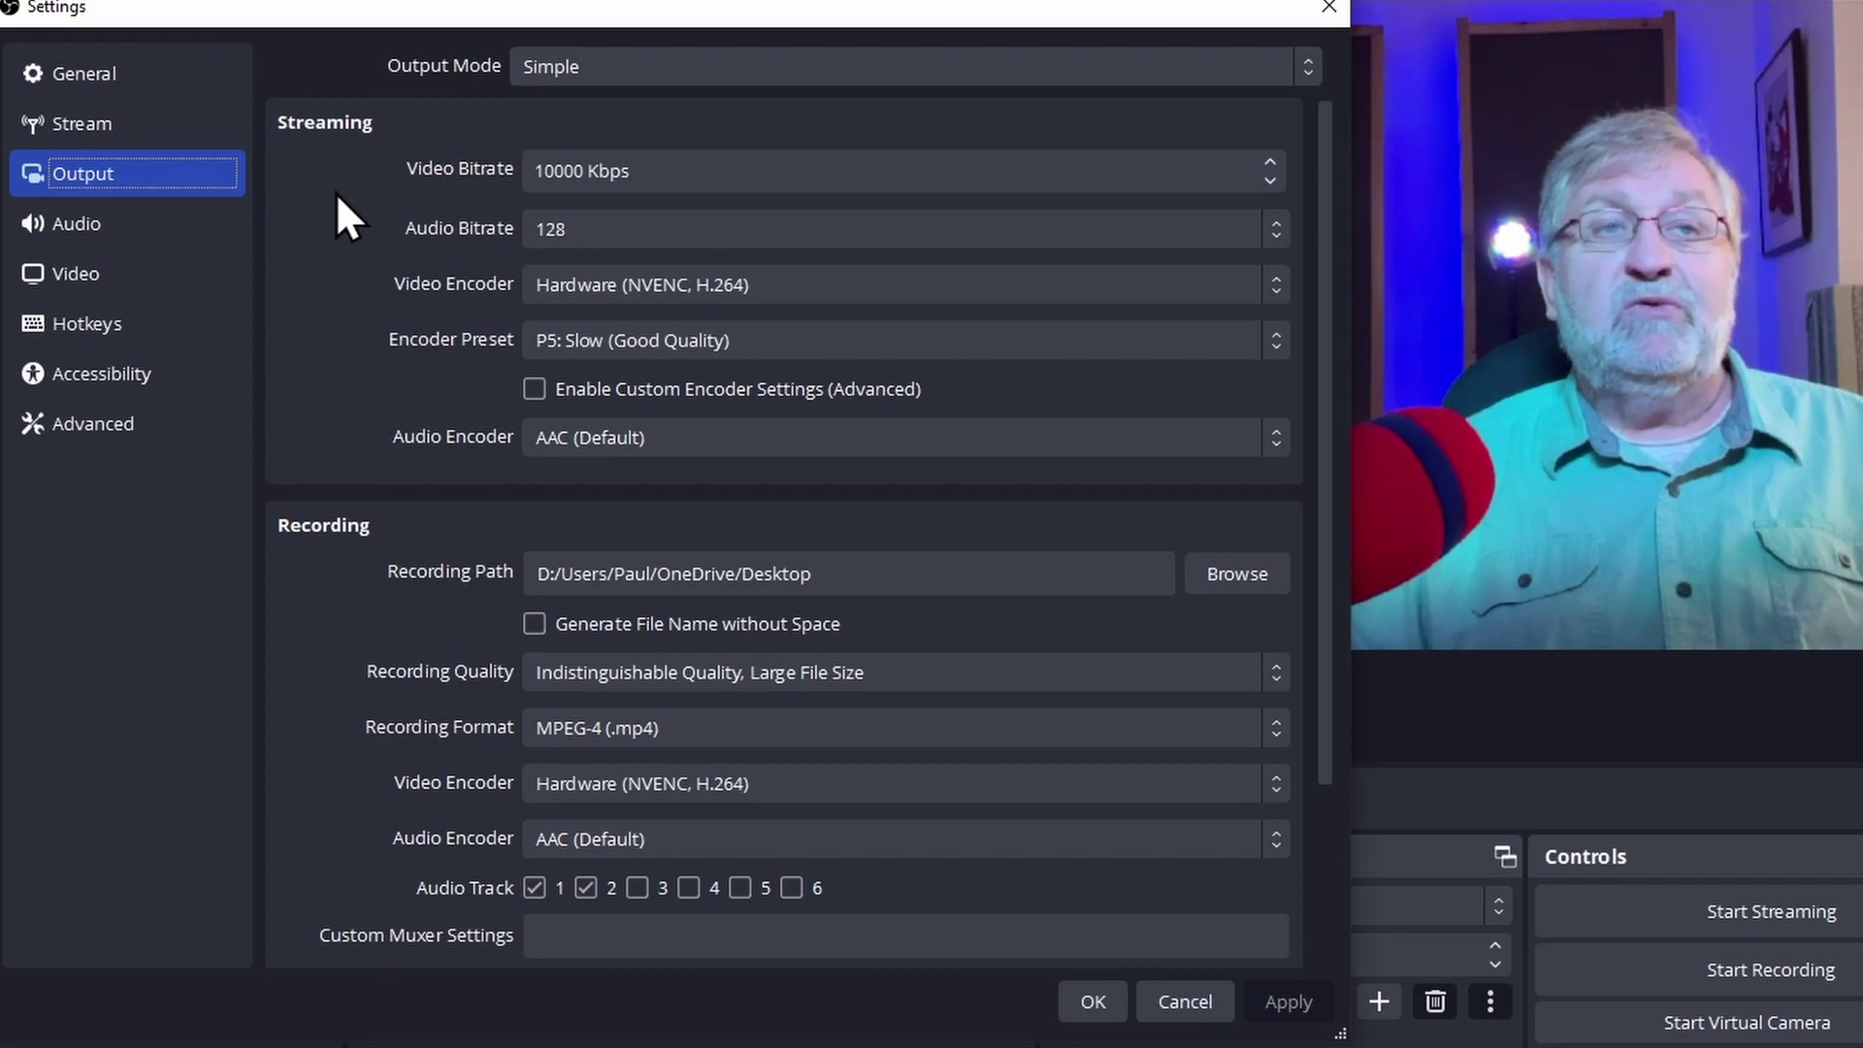
{"action": "left_click_drag", "start_coordinate": [1325, 324], "coordinate": [1291, 561]}
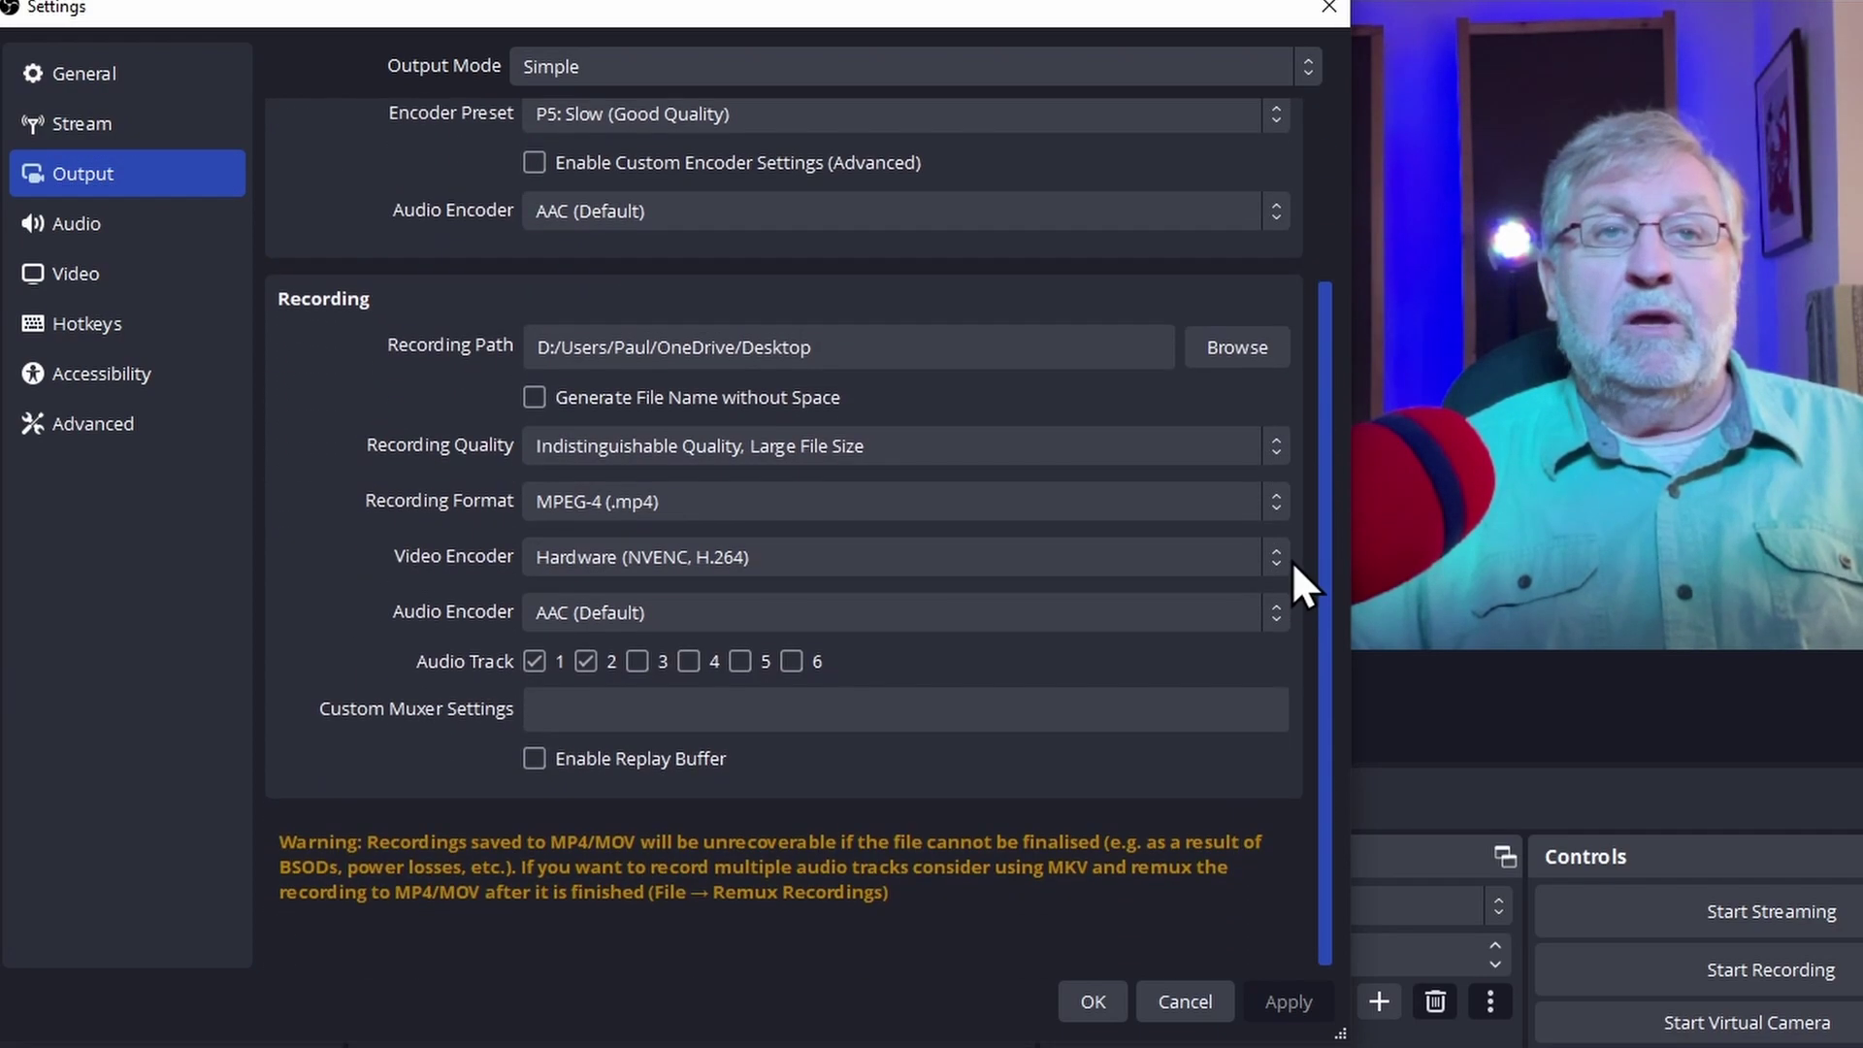
Enable the replay buffer temporarily to view its time and memory options, and disable it again
{"action": "left_click", "coordinate": [535, 758]}
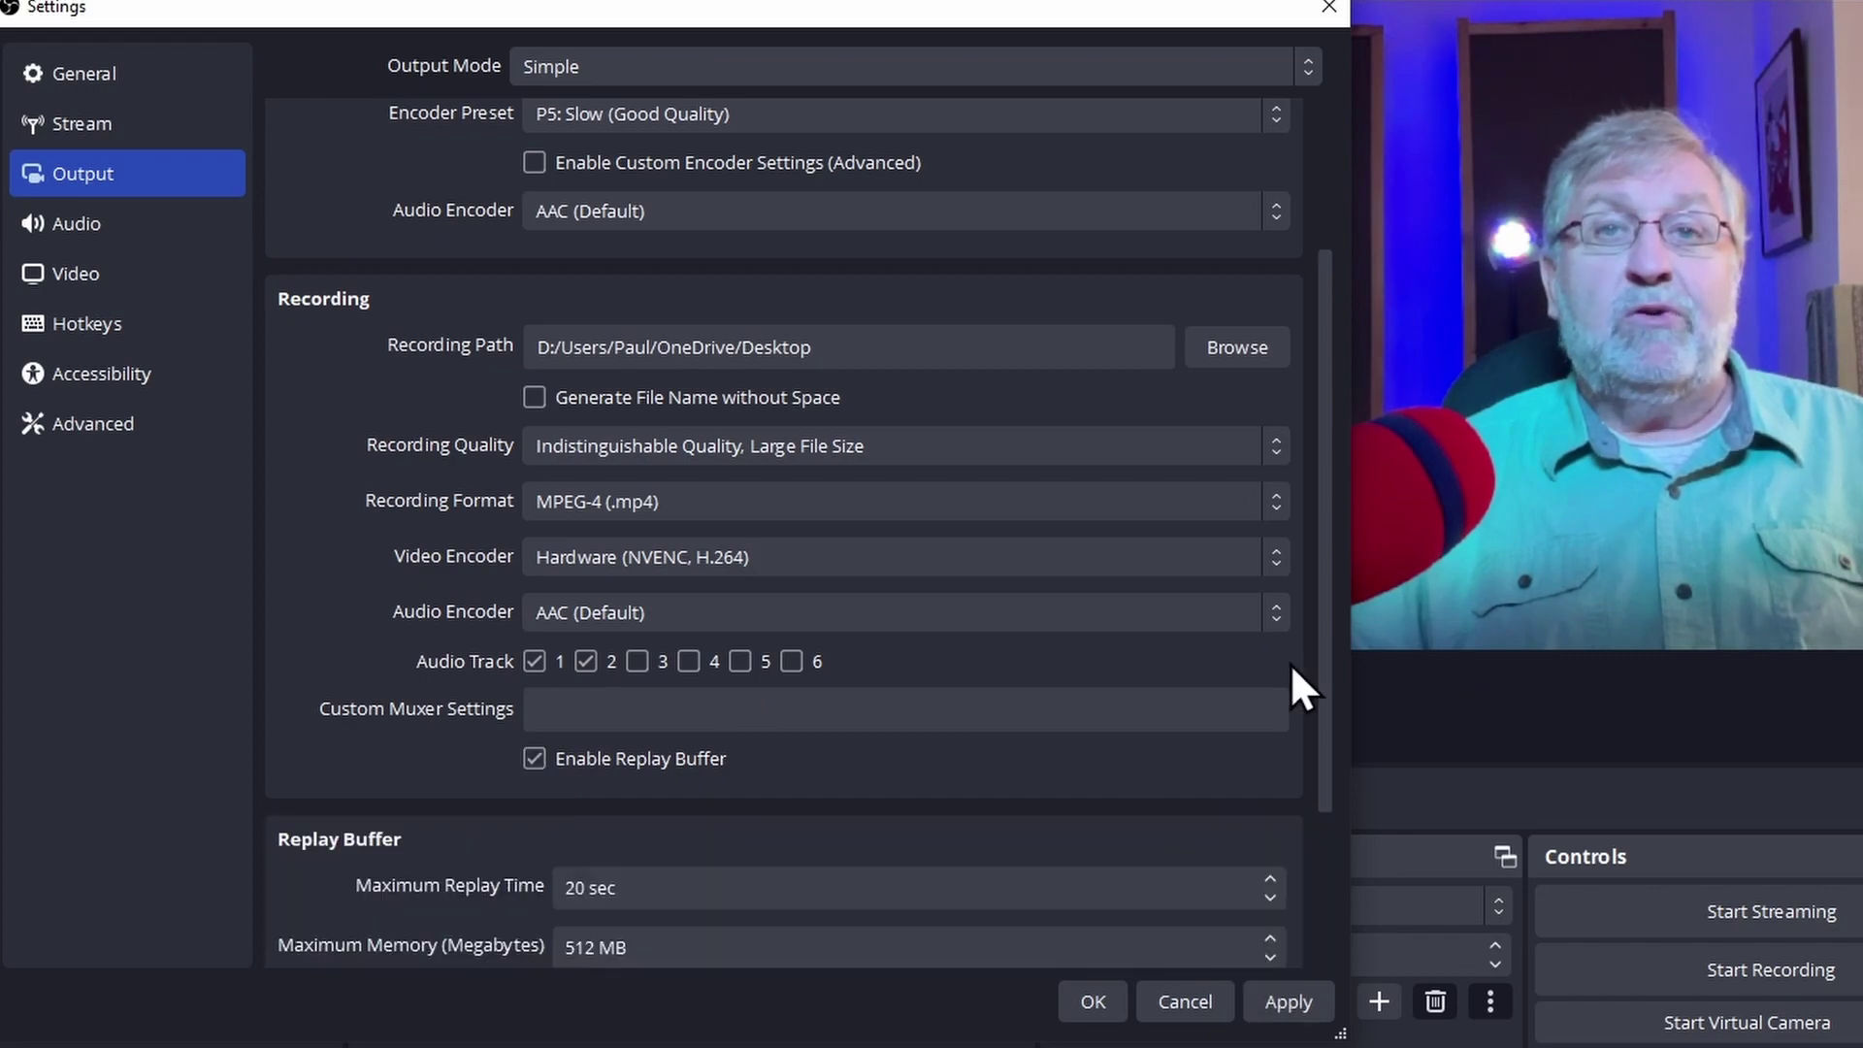
{"action": "left_click_drag", "start_coordinate": [1325, 669], "coordinate": [1312, 735]}
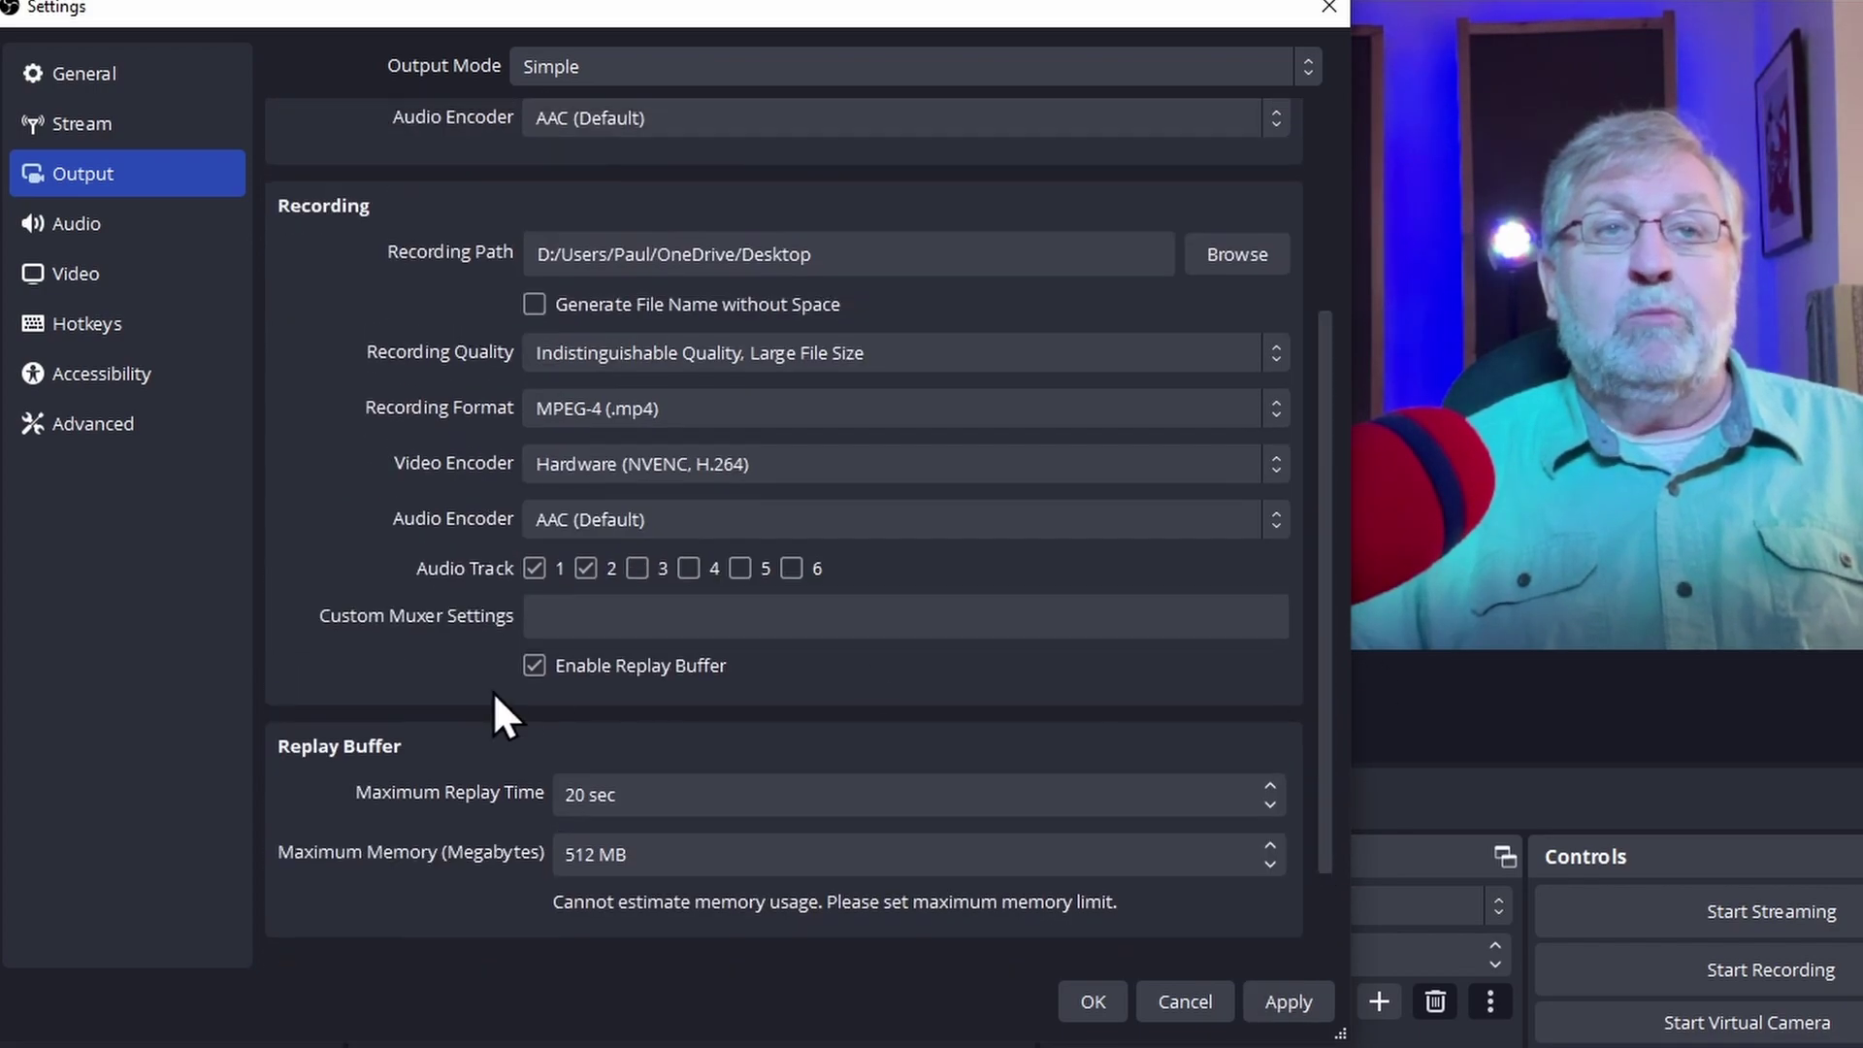
{"action": "left_click", "coordinate": [535, 665]}
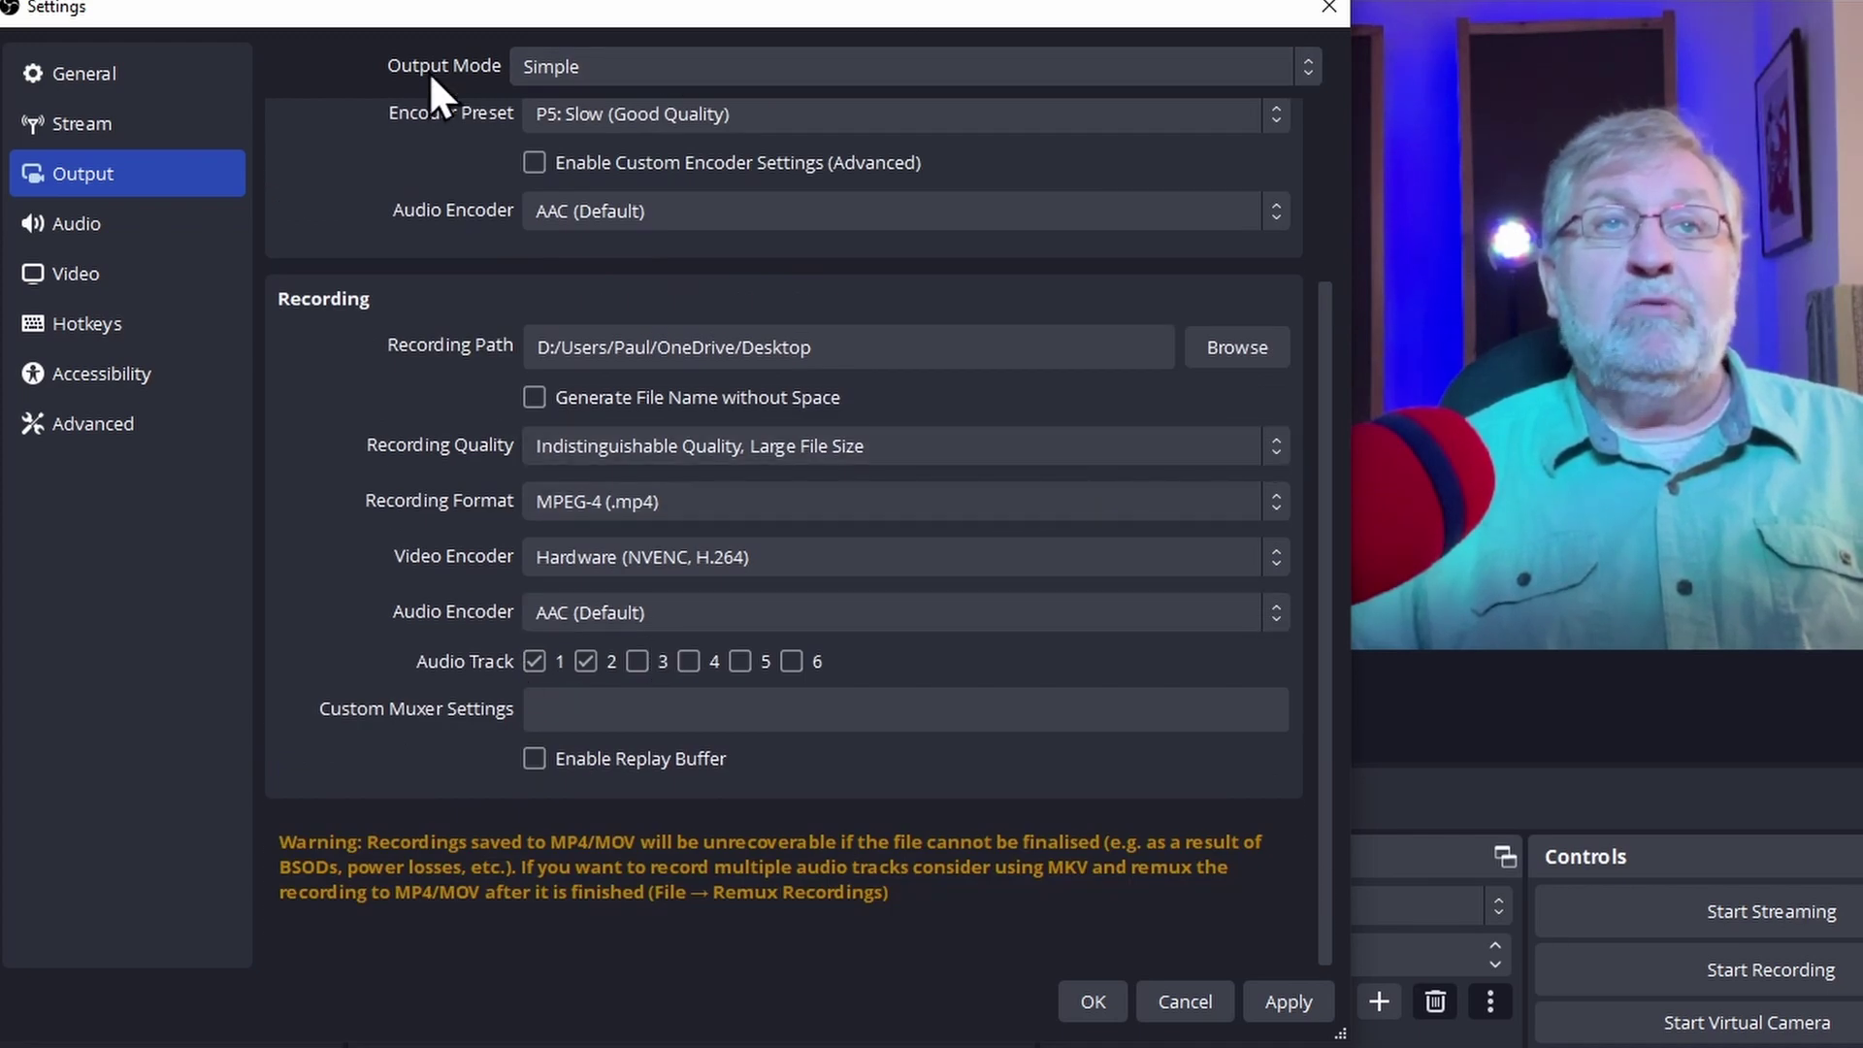
Change the output mode to Advanced
{"action": "left_click", "coordinate": [646, 64]}
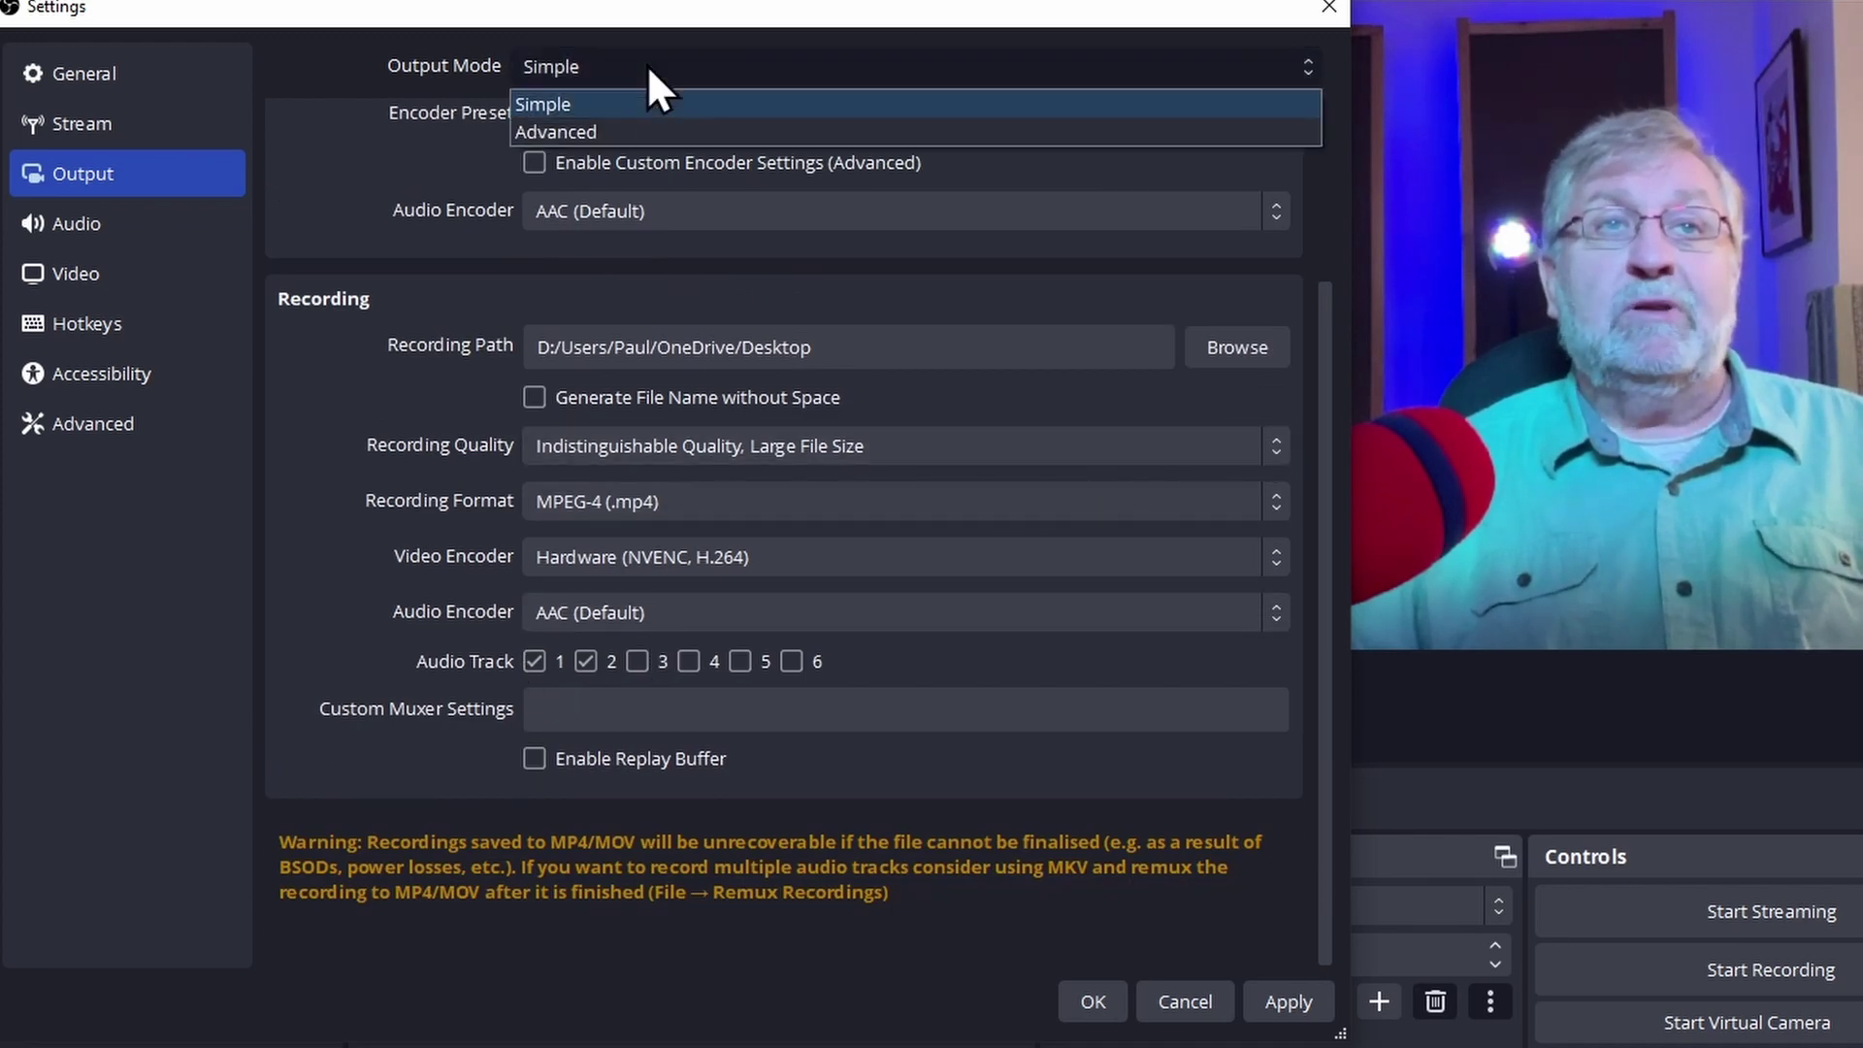
{"action": "left_click", "coordinate": [636, 130]}
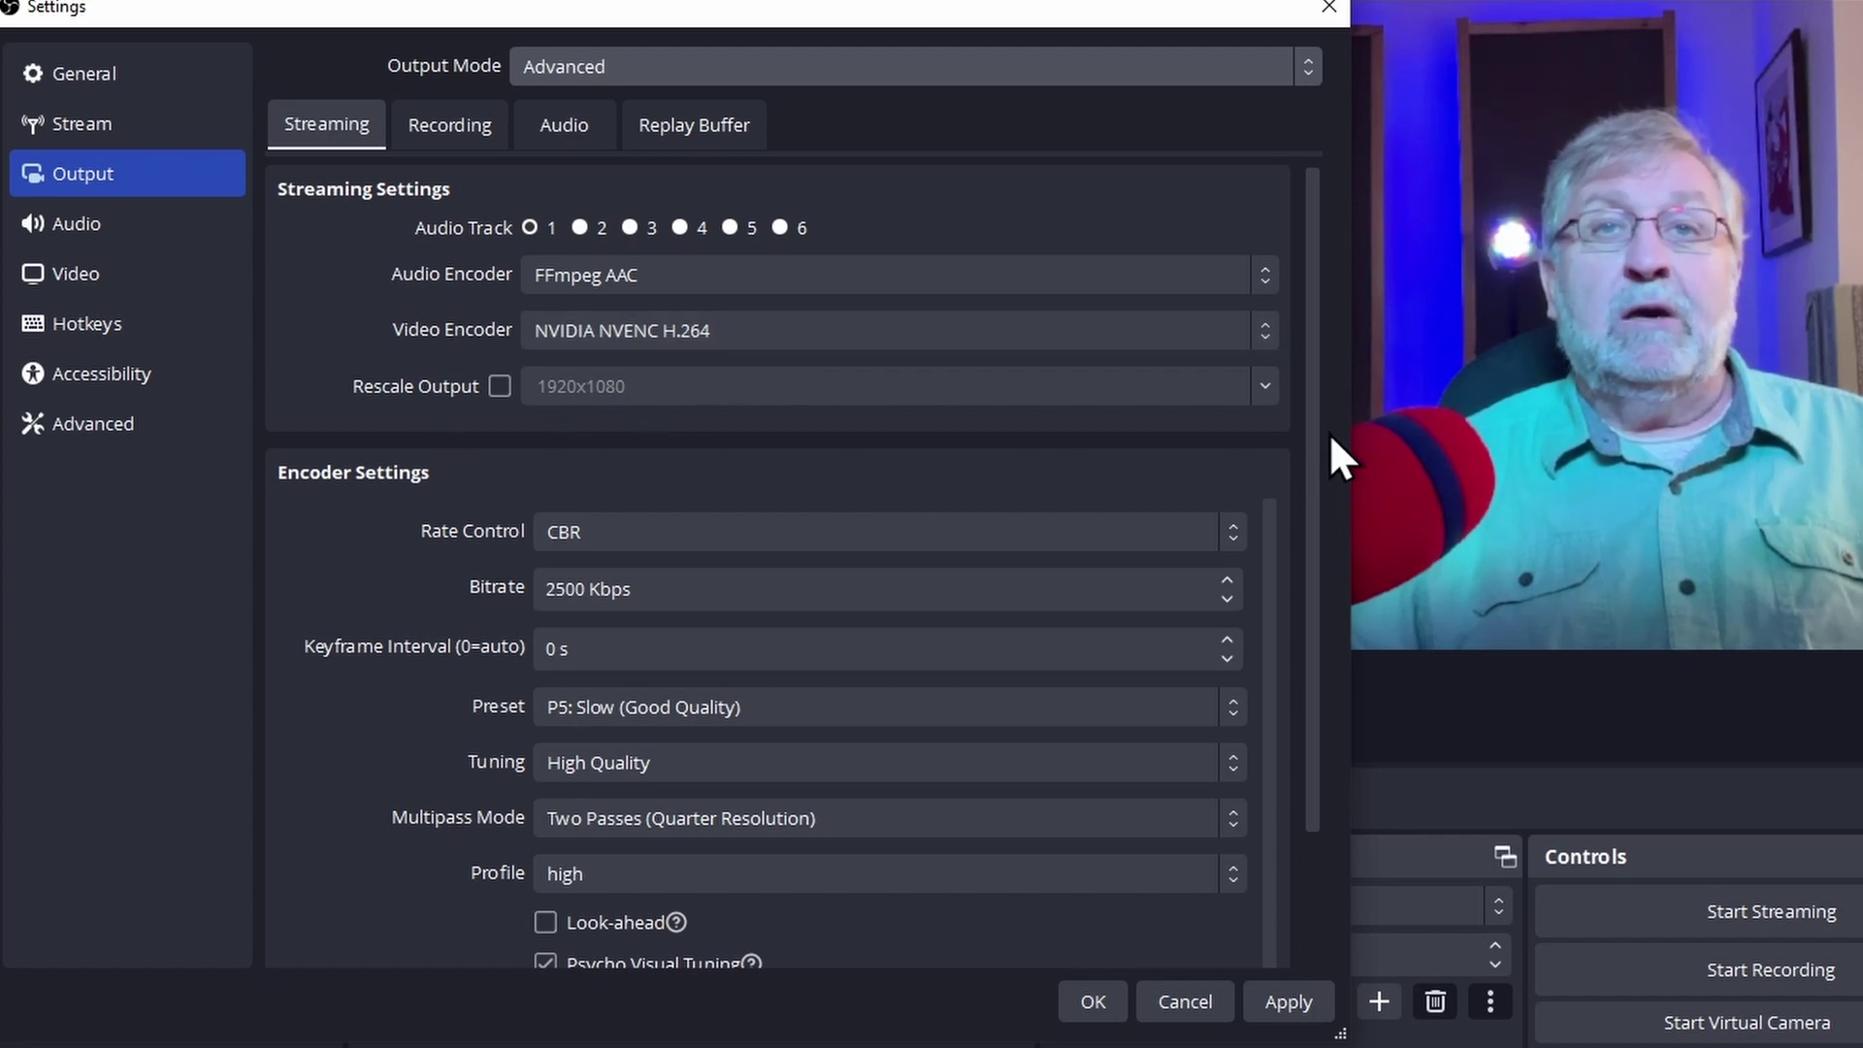
Examine the advanced streaming encoder settings, including the rate control choices, GPU and bitrate
{"action": "left_click_drag", "start_coordinate": [1317, 439], "coordinate": [1323, 540]}
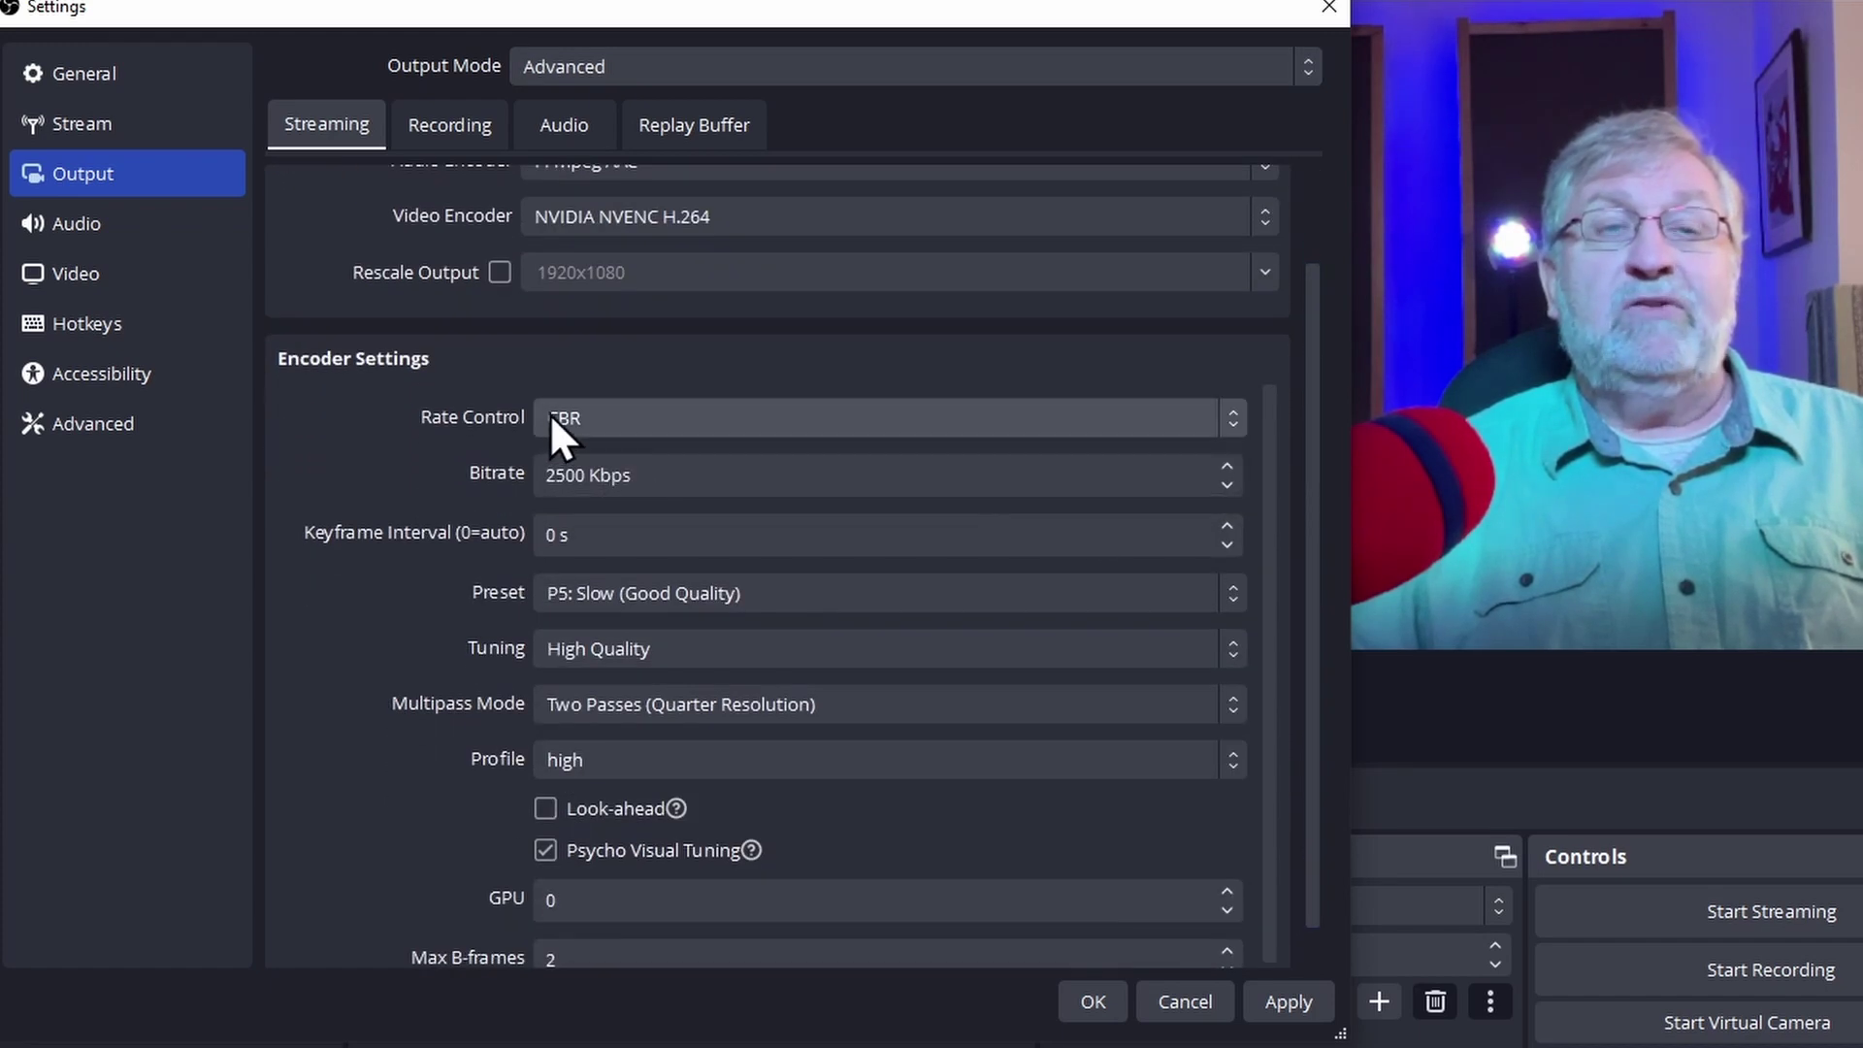
{"action": "left_click", "coordinate": [648, 418]}
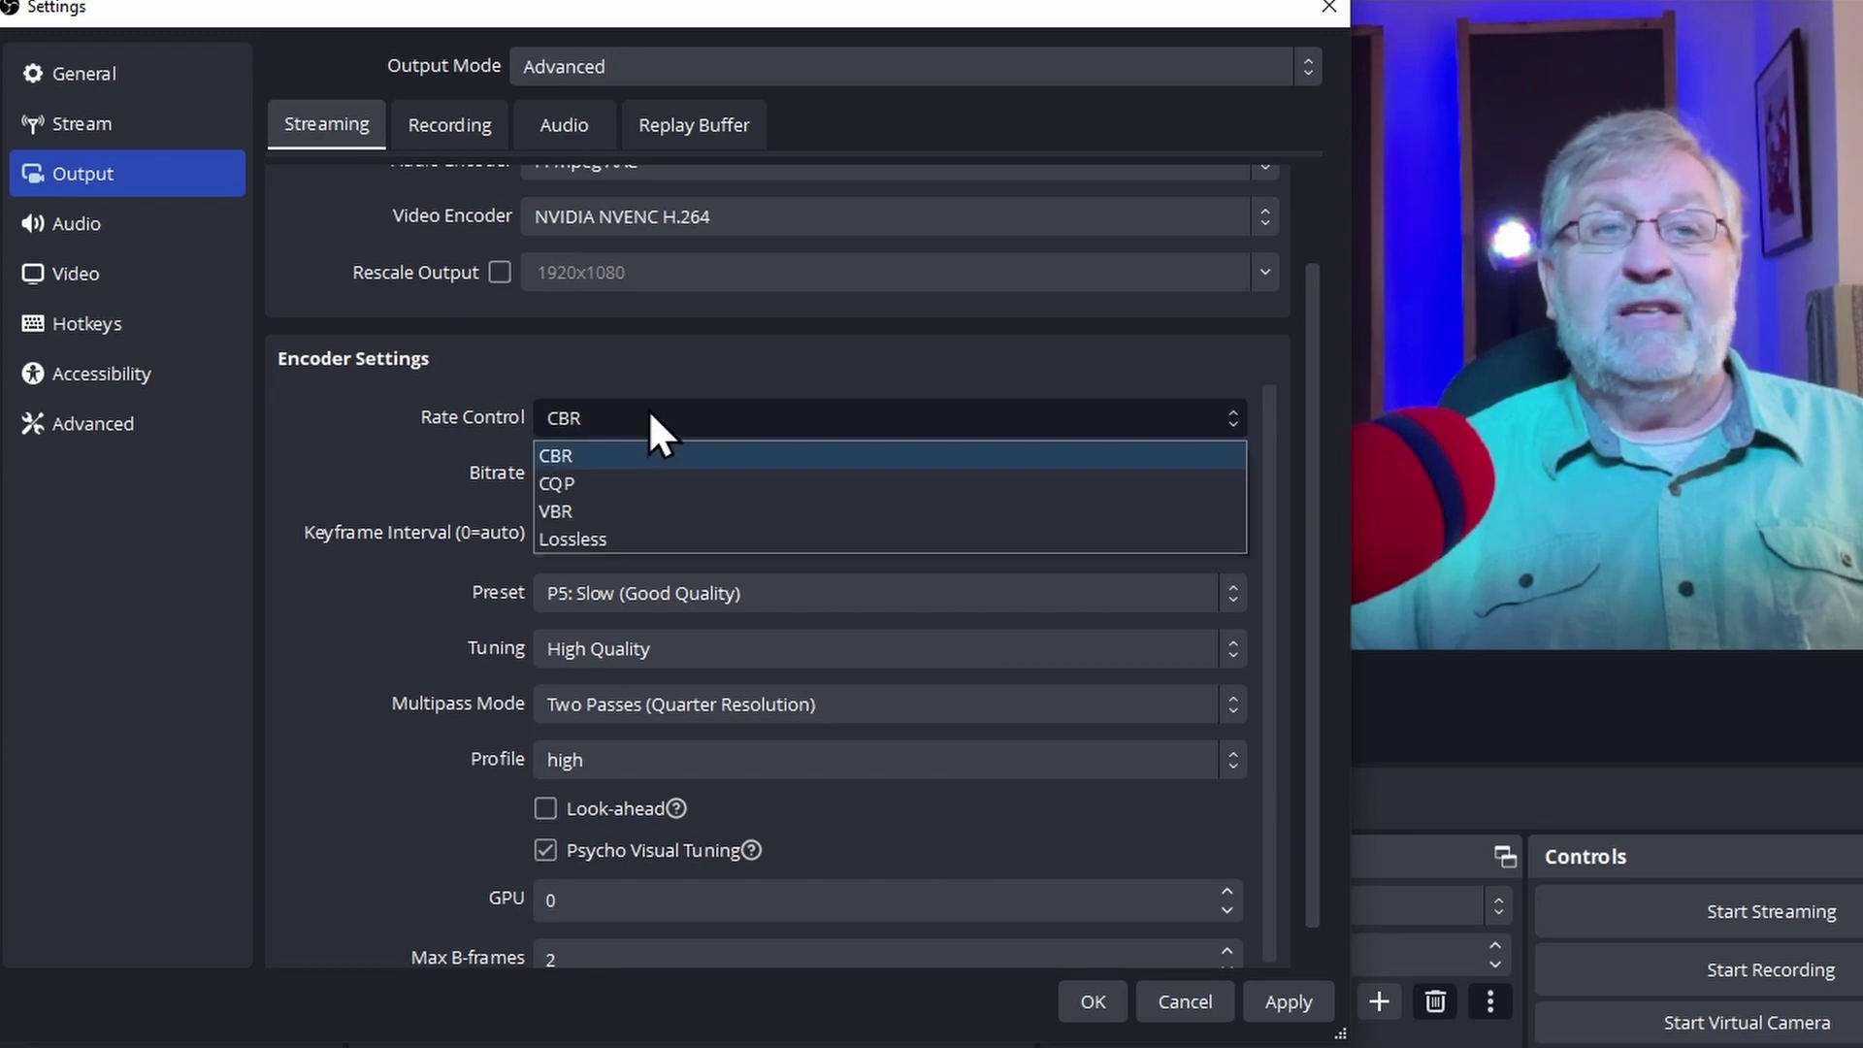
{"action": "left_click", "coordinate": [577, 393]}
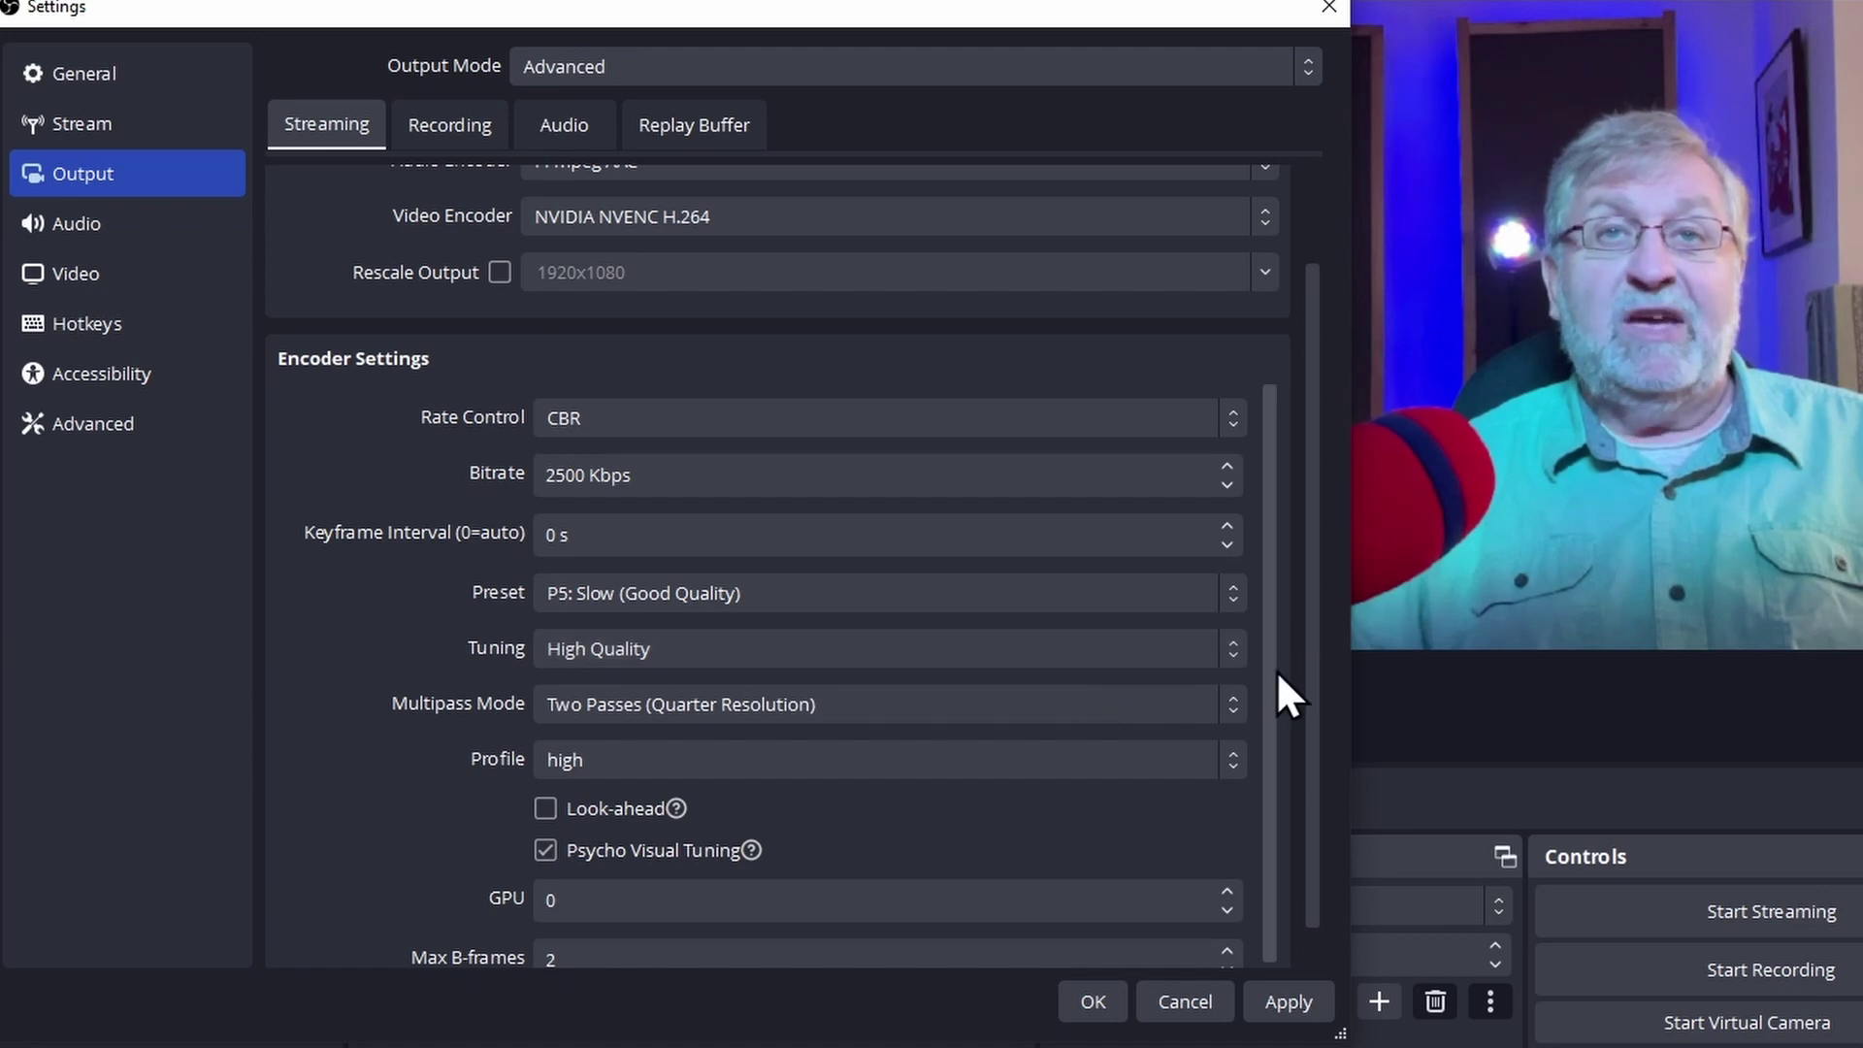
{"action": "scroll", "coordinate": [1312, 738], "scroll_direction": "down", "scroll_amount": 1}
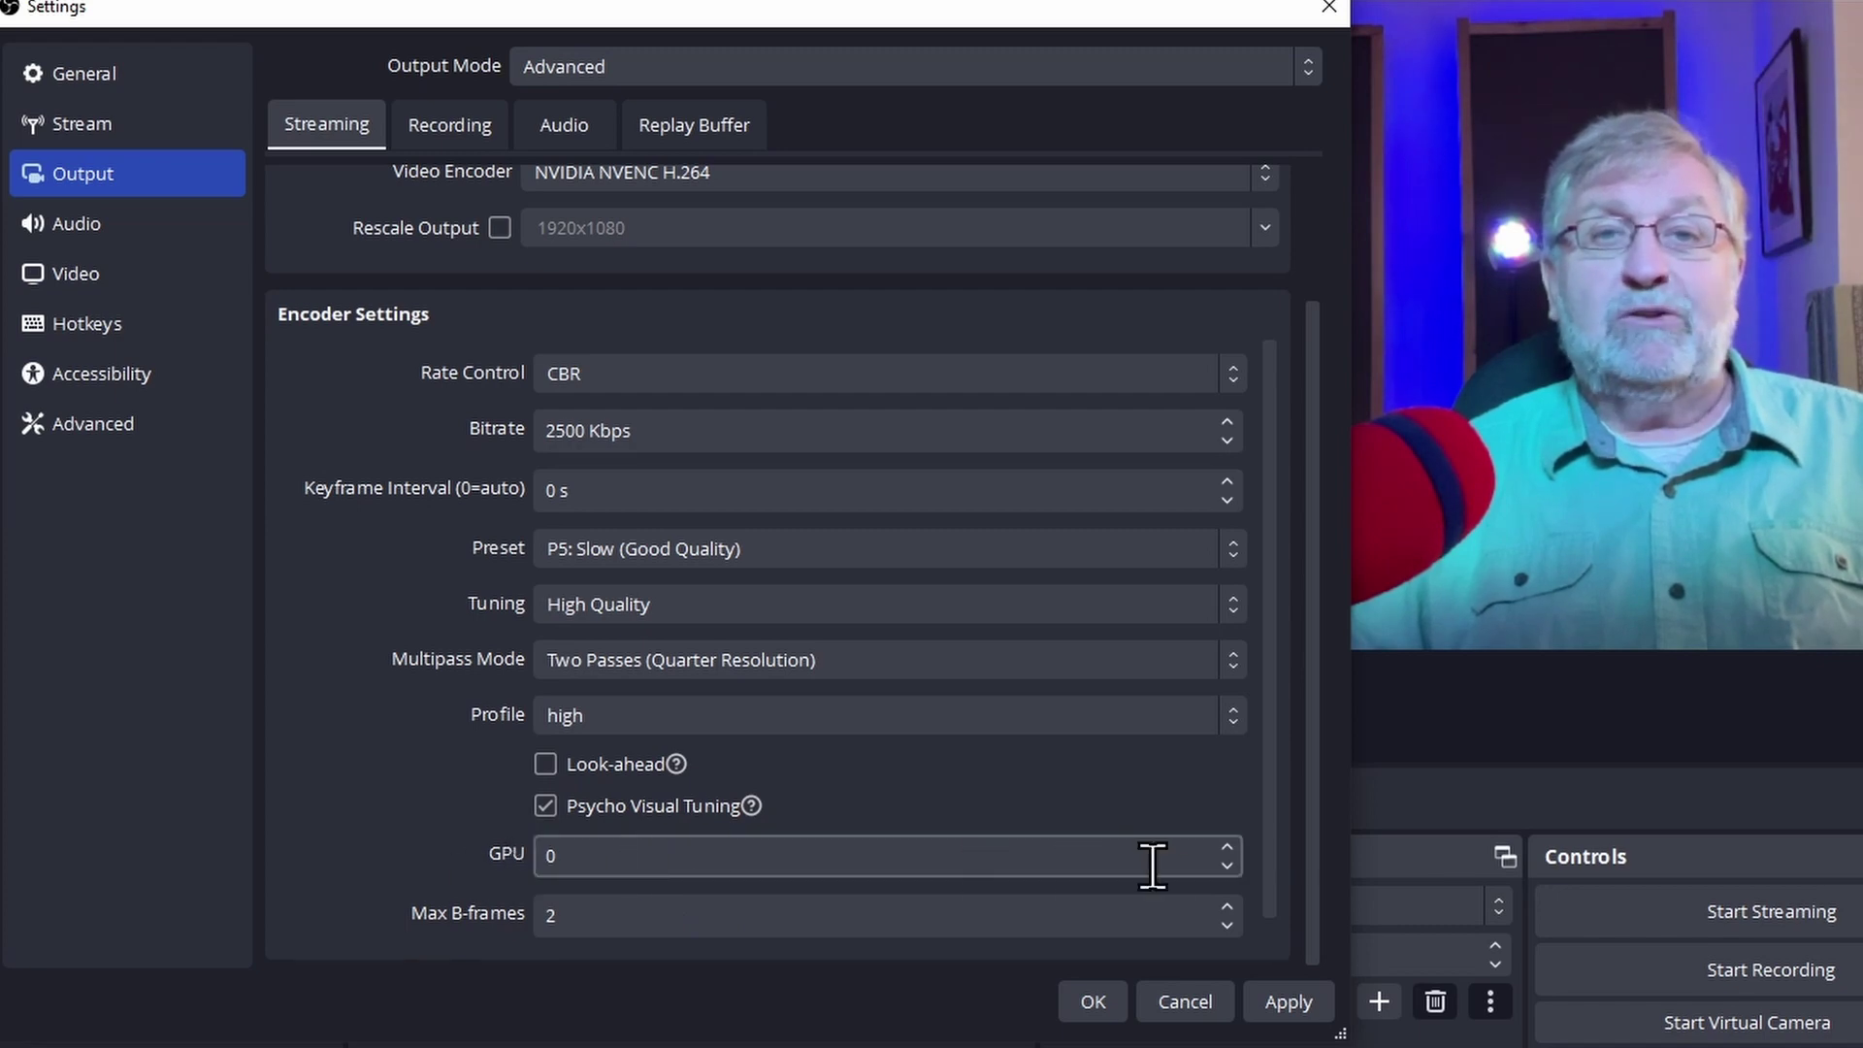
{"action": "left_click", "coordinate": [1206, 856]}
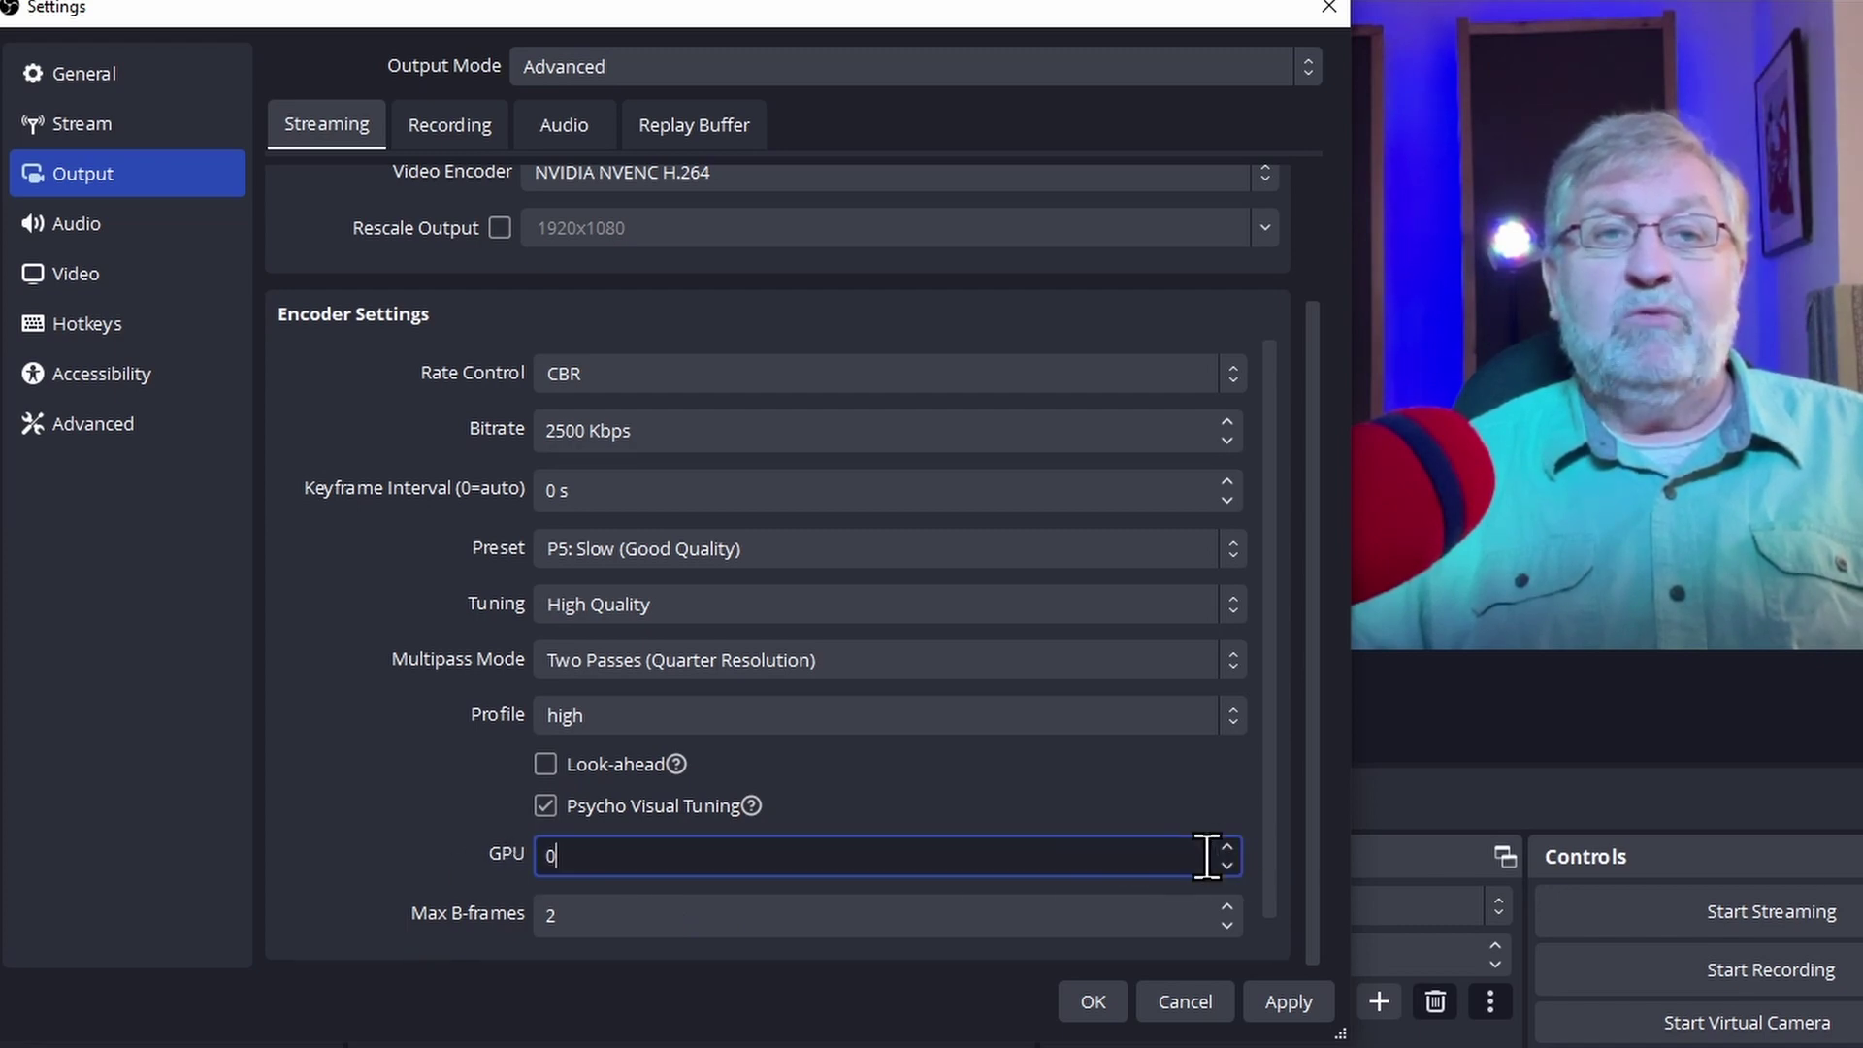
{"action": "left_click", "coordinate": [419, 843]}
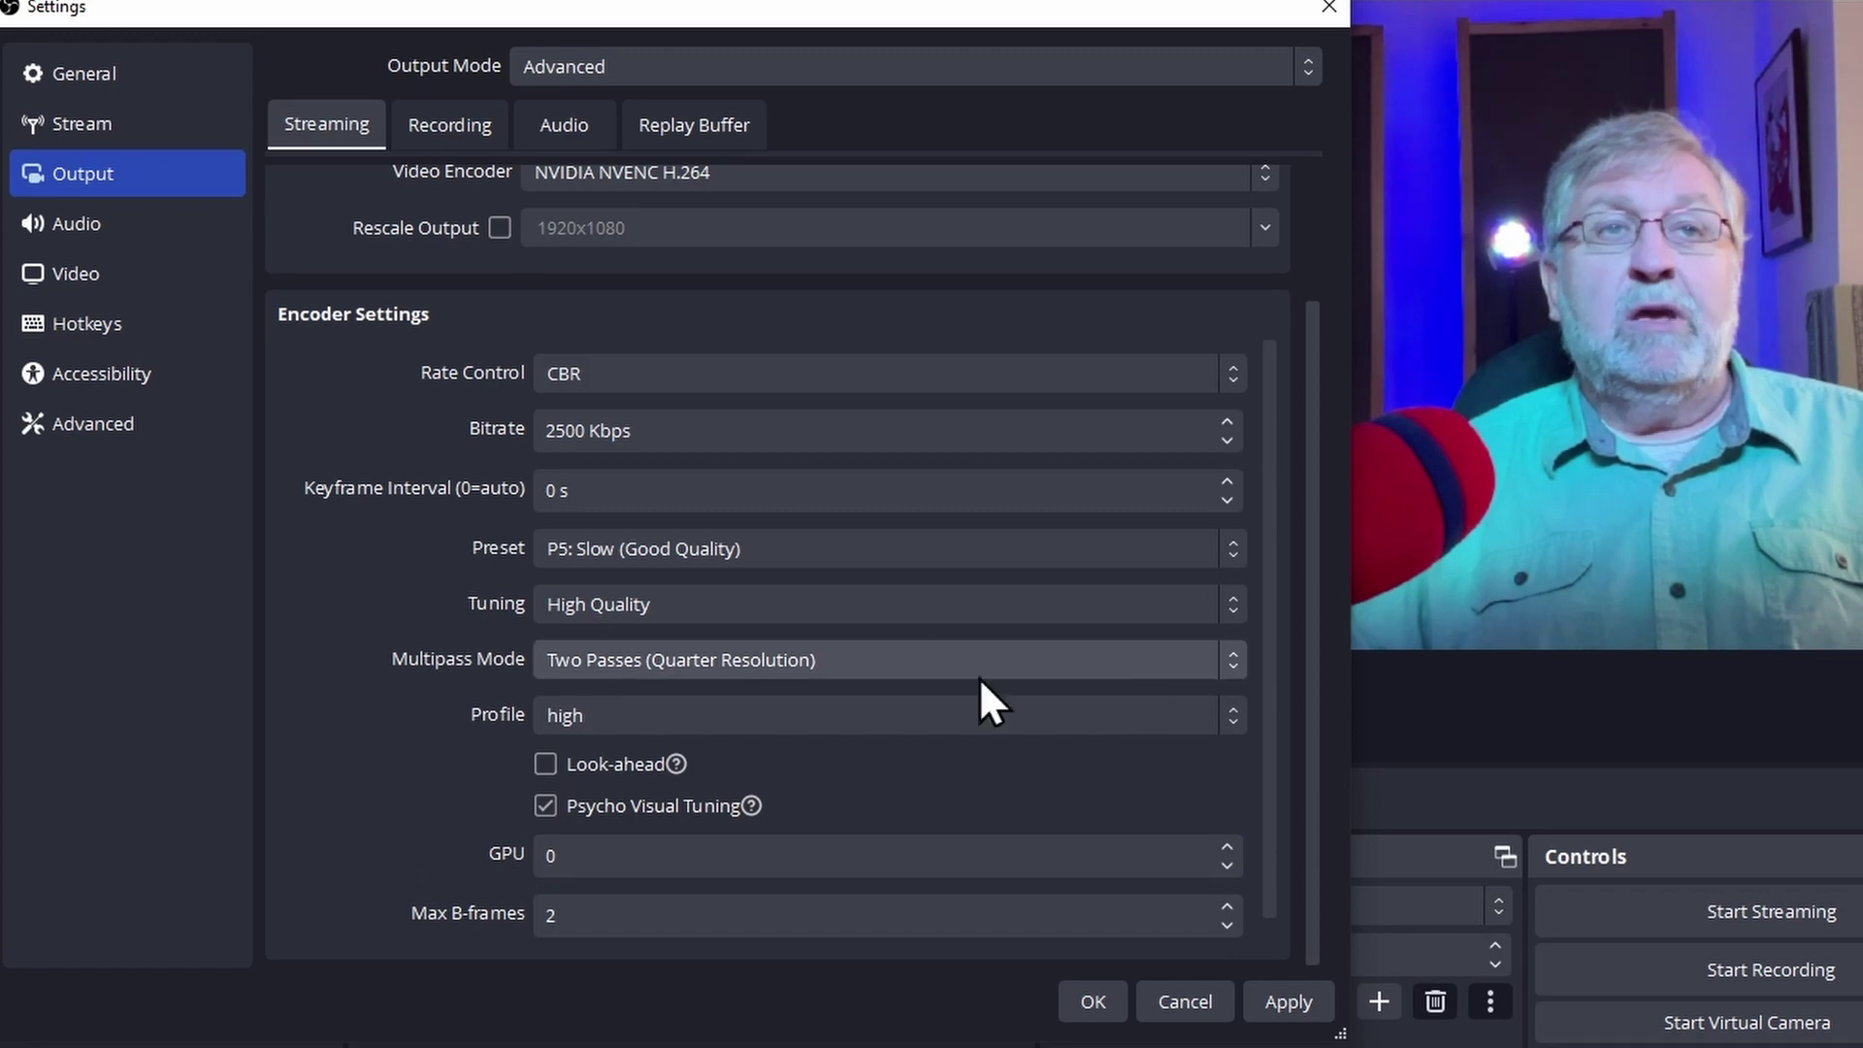
{"action": "left_click_drag", "start_coordinate": [1306, 770], "coordinate": [1314, 619]}
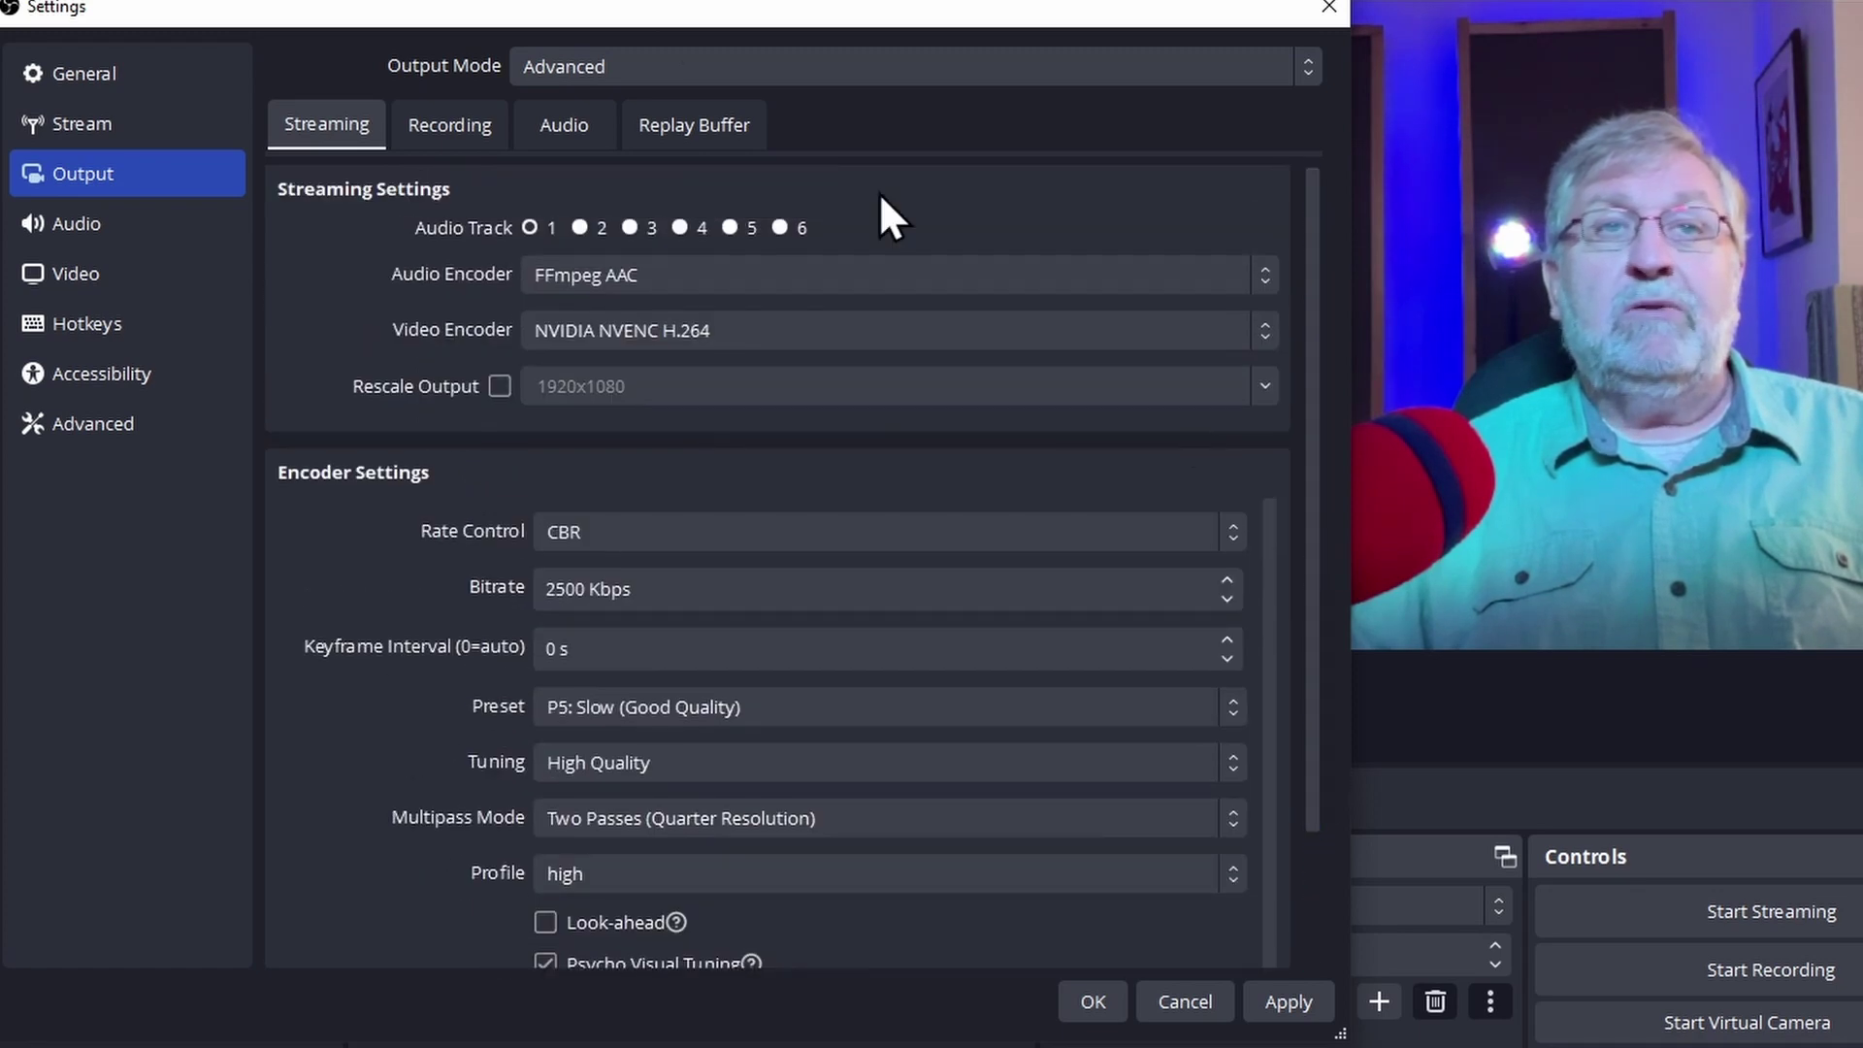
{"action": "left_click", "coordinate": [644, 597]}
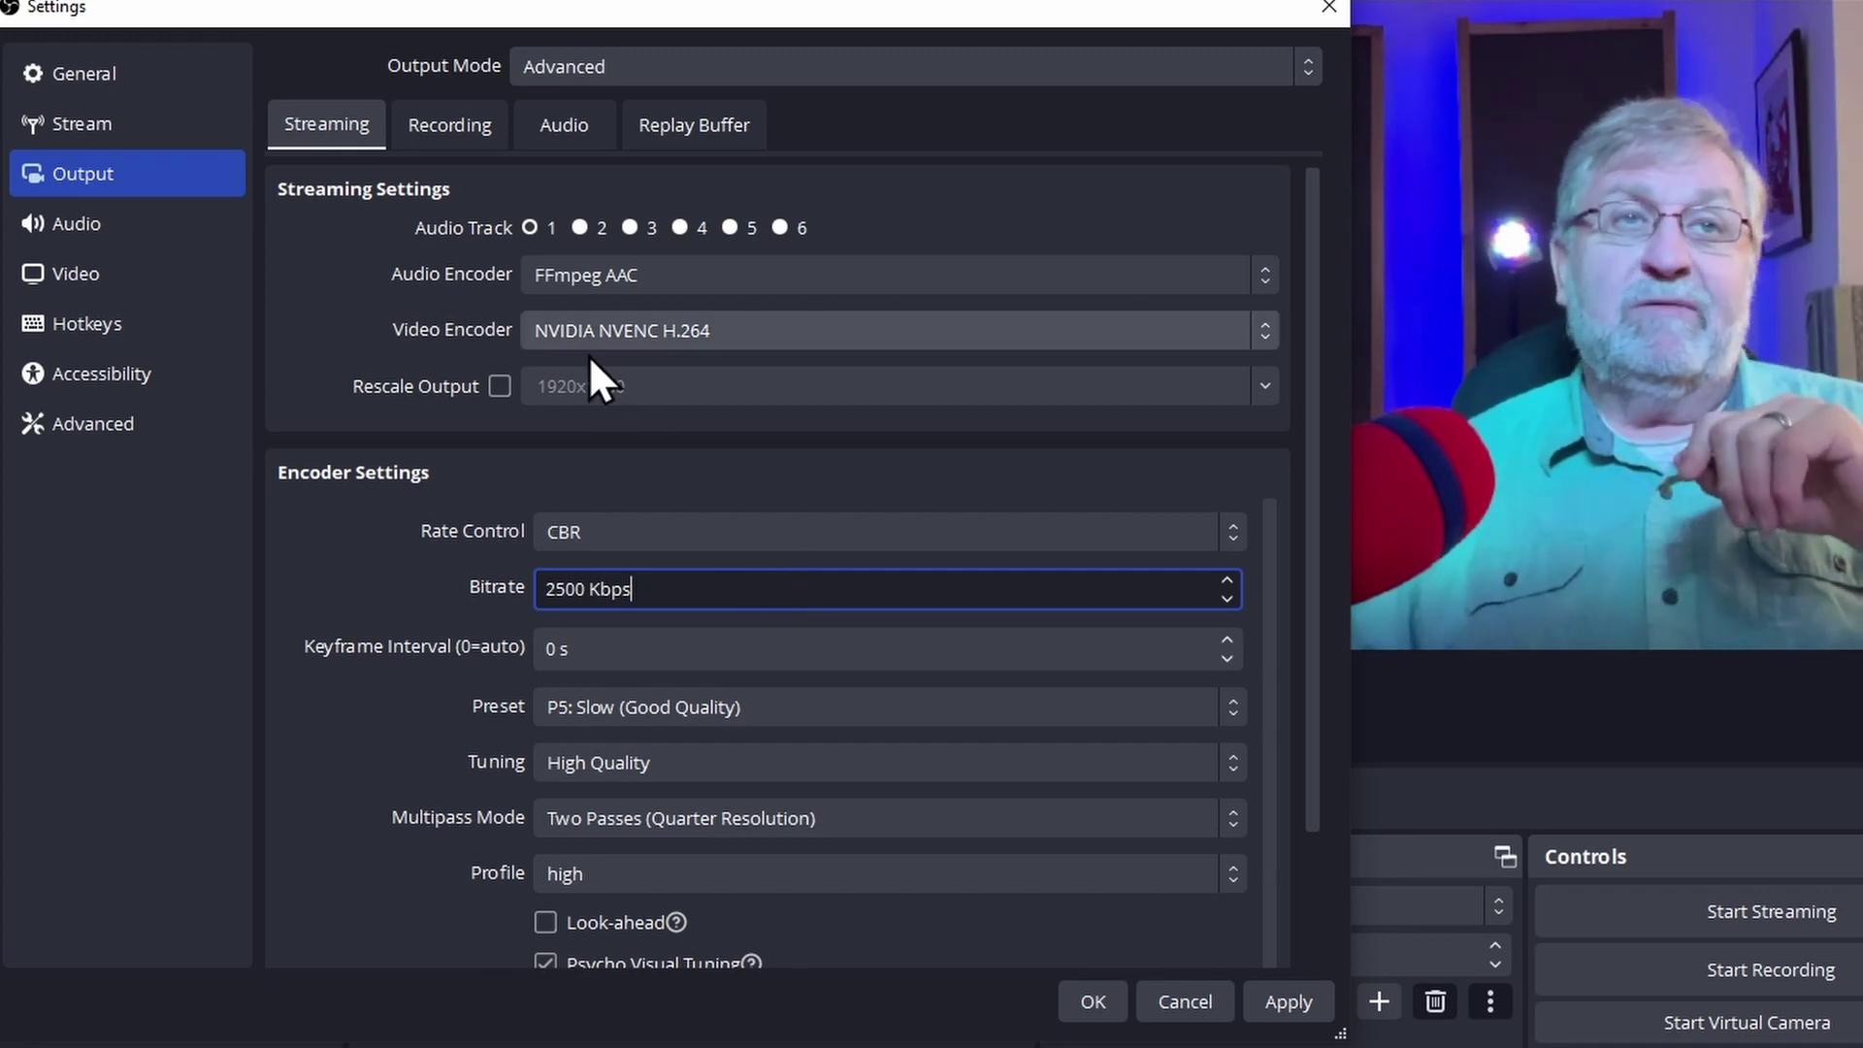
Review the recording type choices in the advanced recording settings and set the recording format to MPEG-4 (.mp4)
{"action": "left_click", "coordinate": [451, 122]}
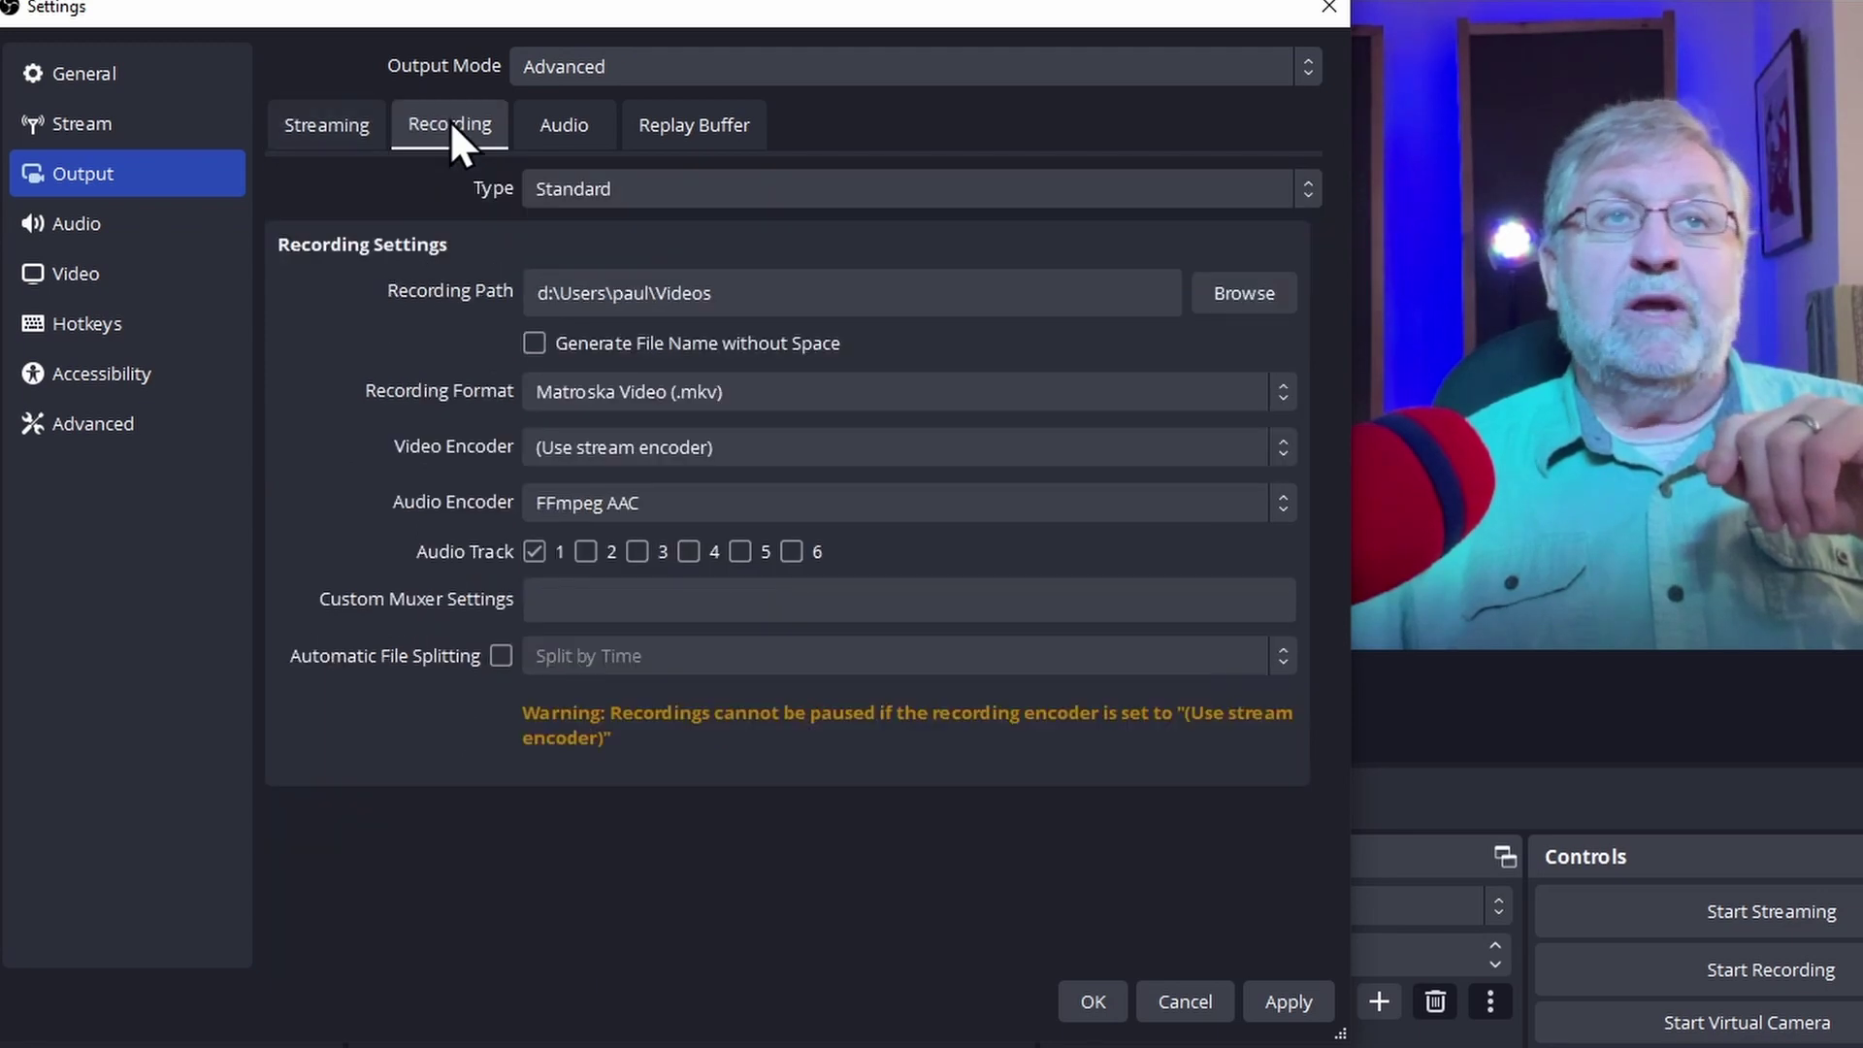
{"action": "left_click", "coordinate": [663, 184]}
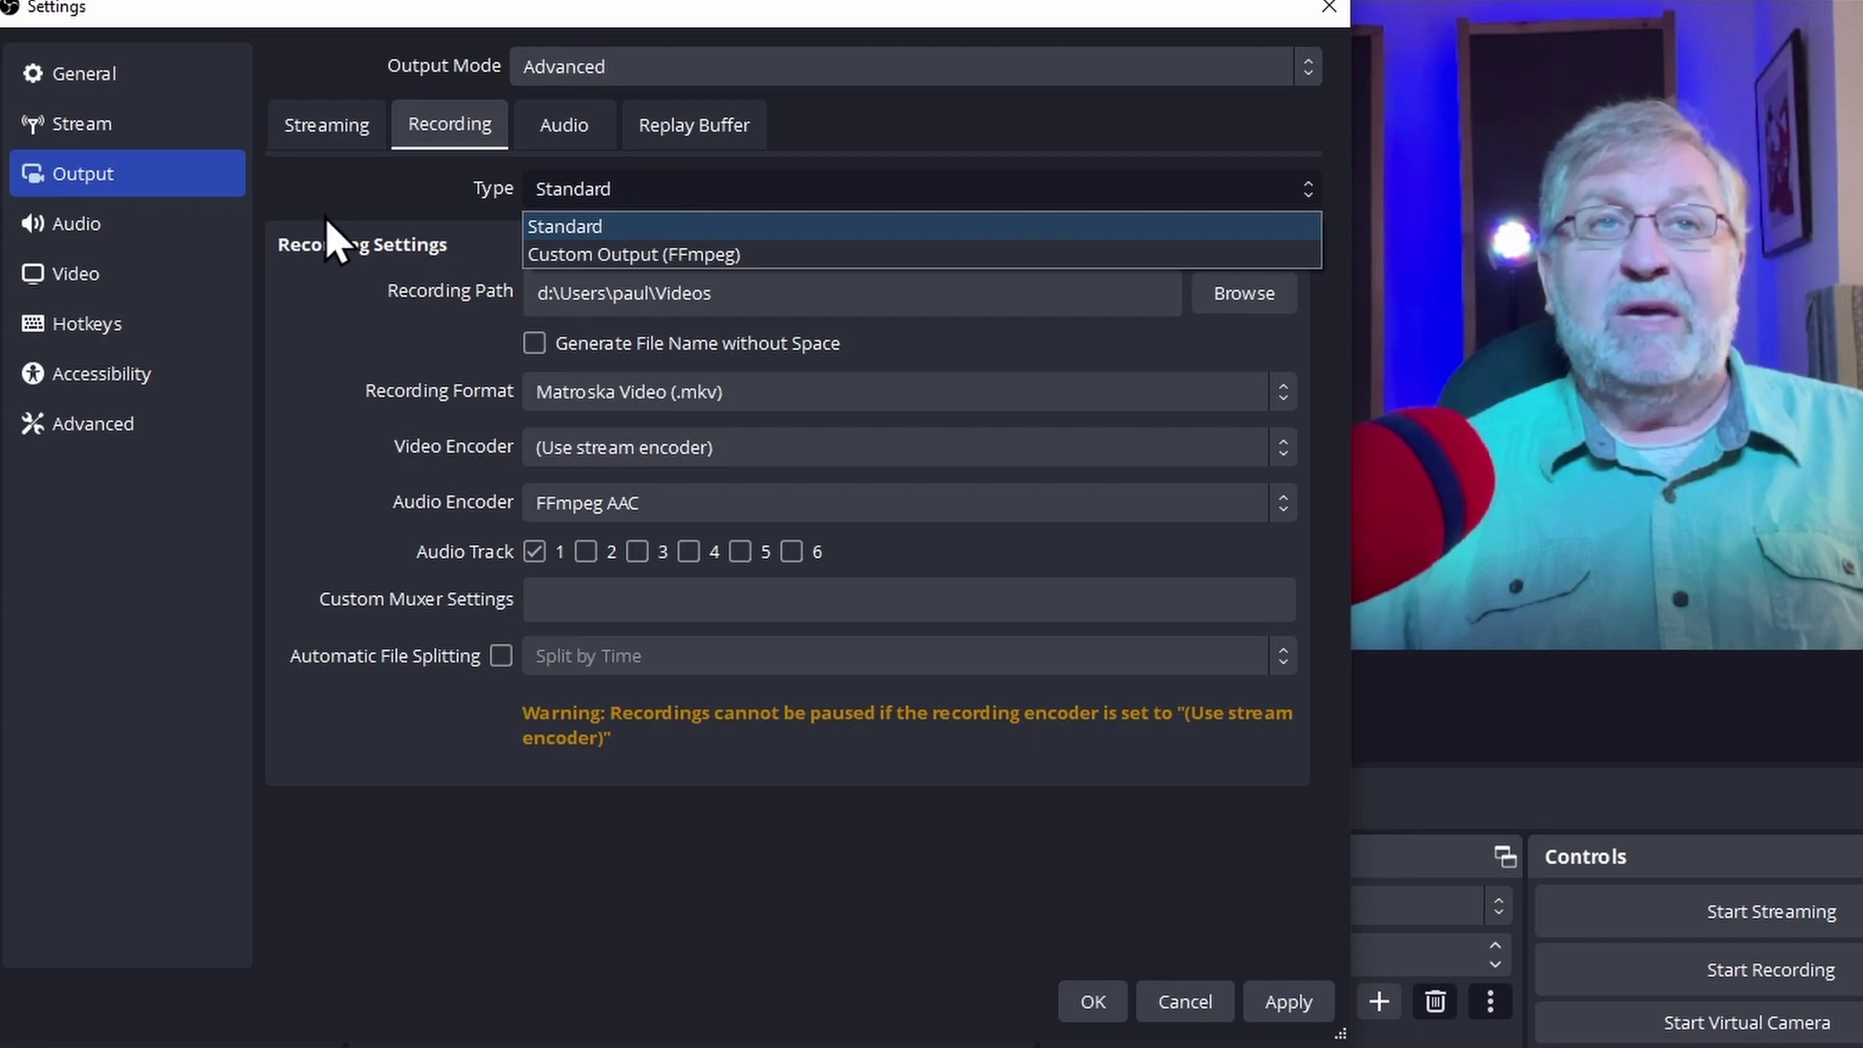
{"action": "left_click", "coordinate": [352, 190]}
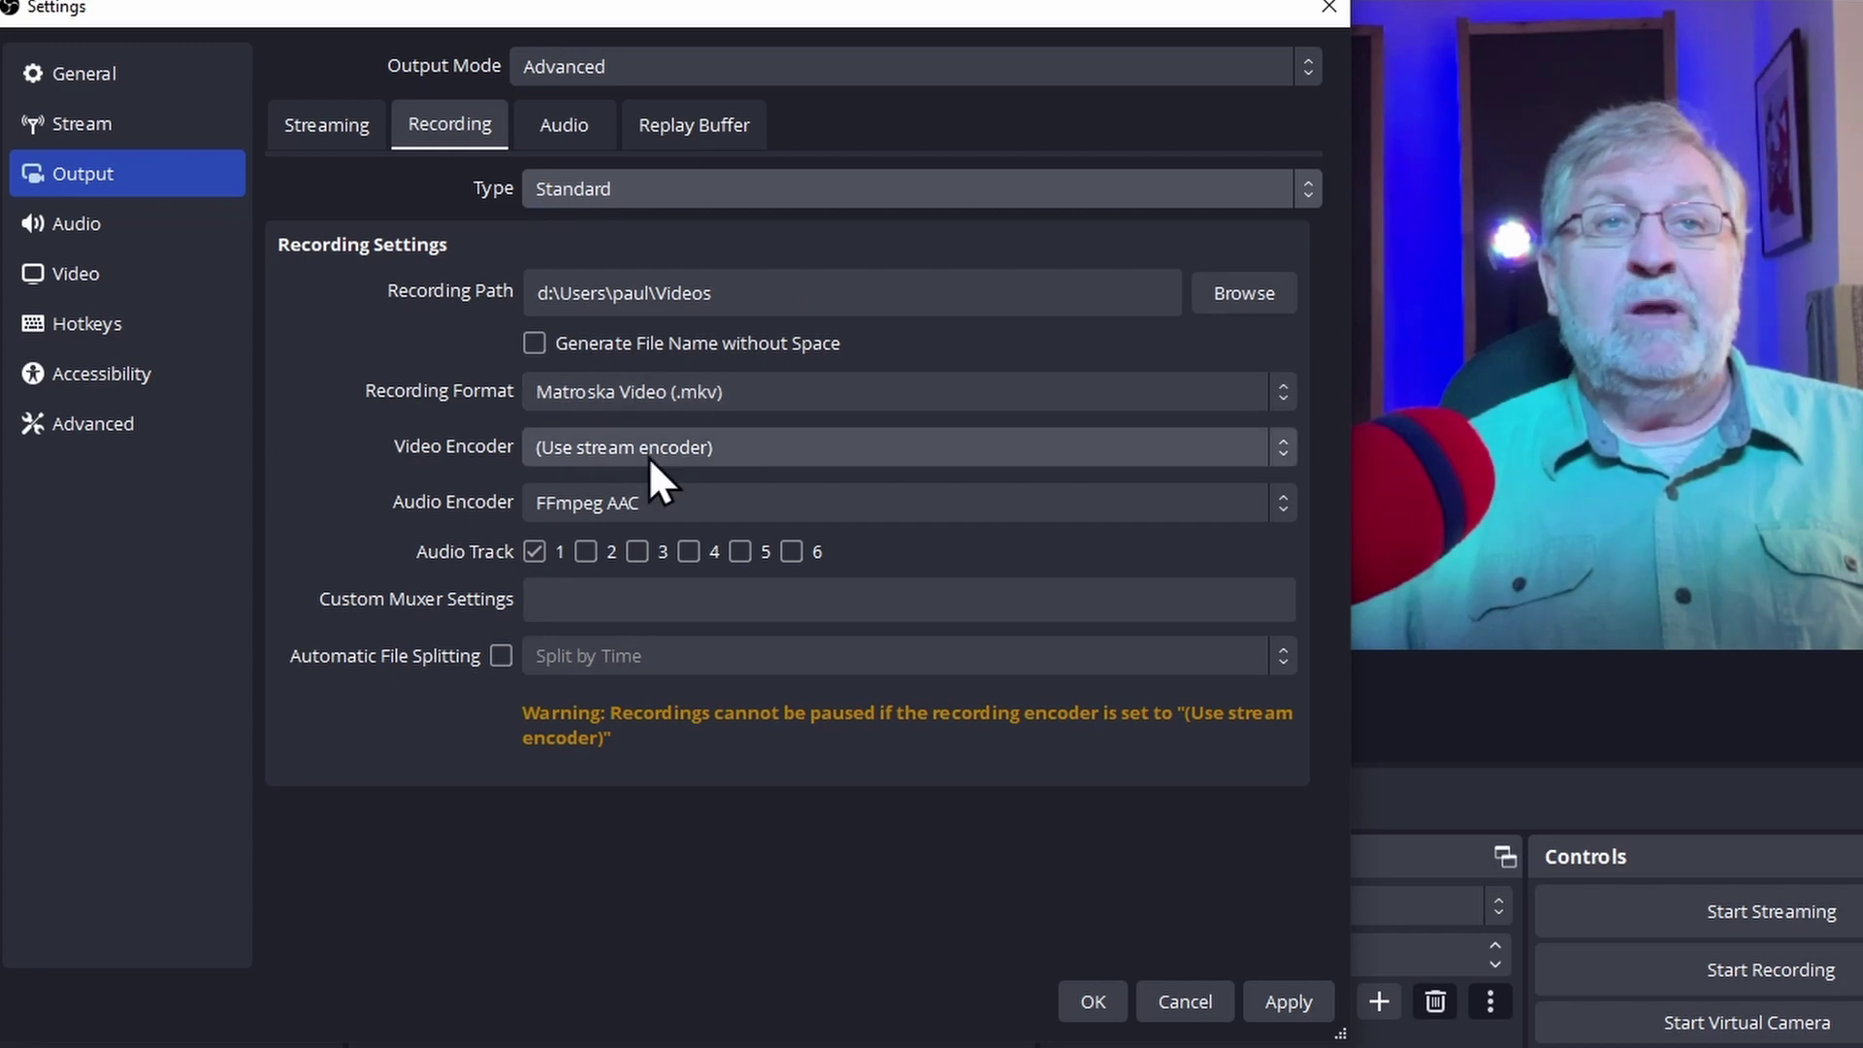
{"action": "left_click", "coordinate": [801, 395]}
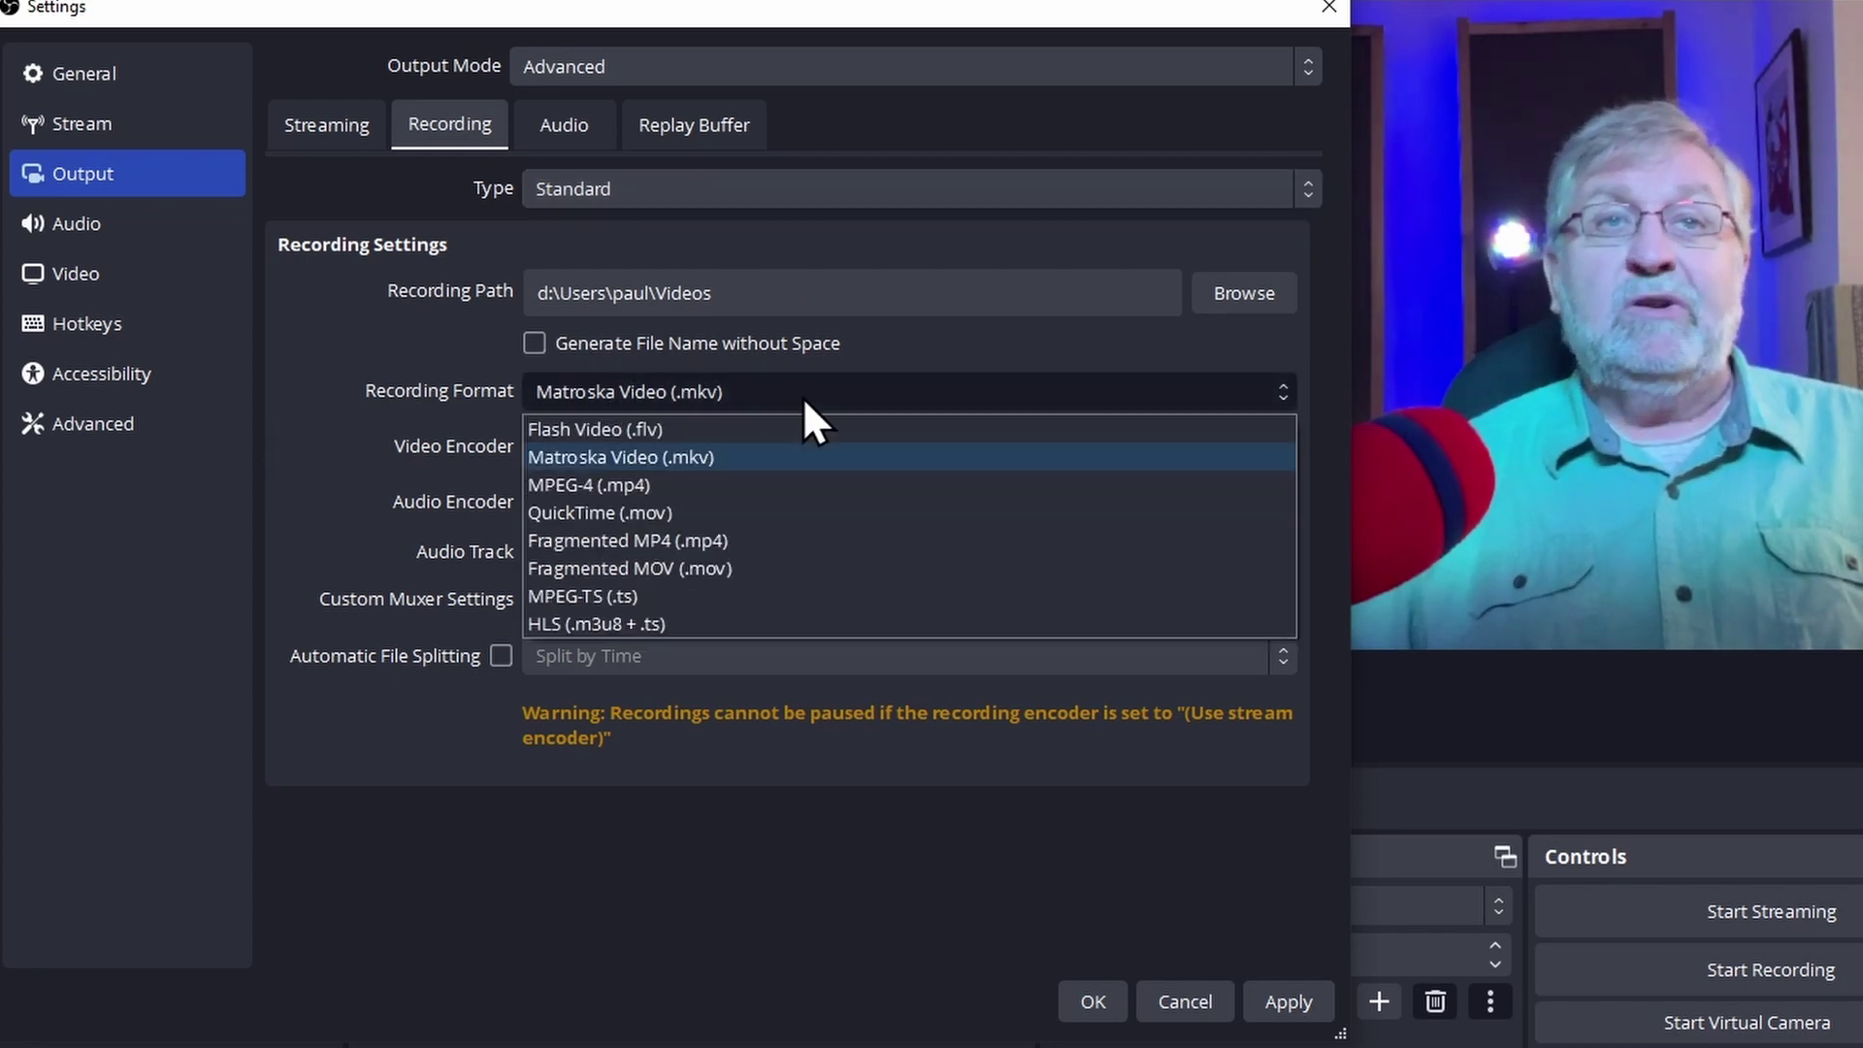
{"action": "left_click", "coordinate": [664, 485]}
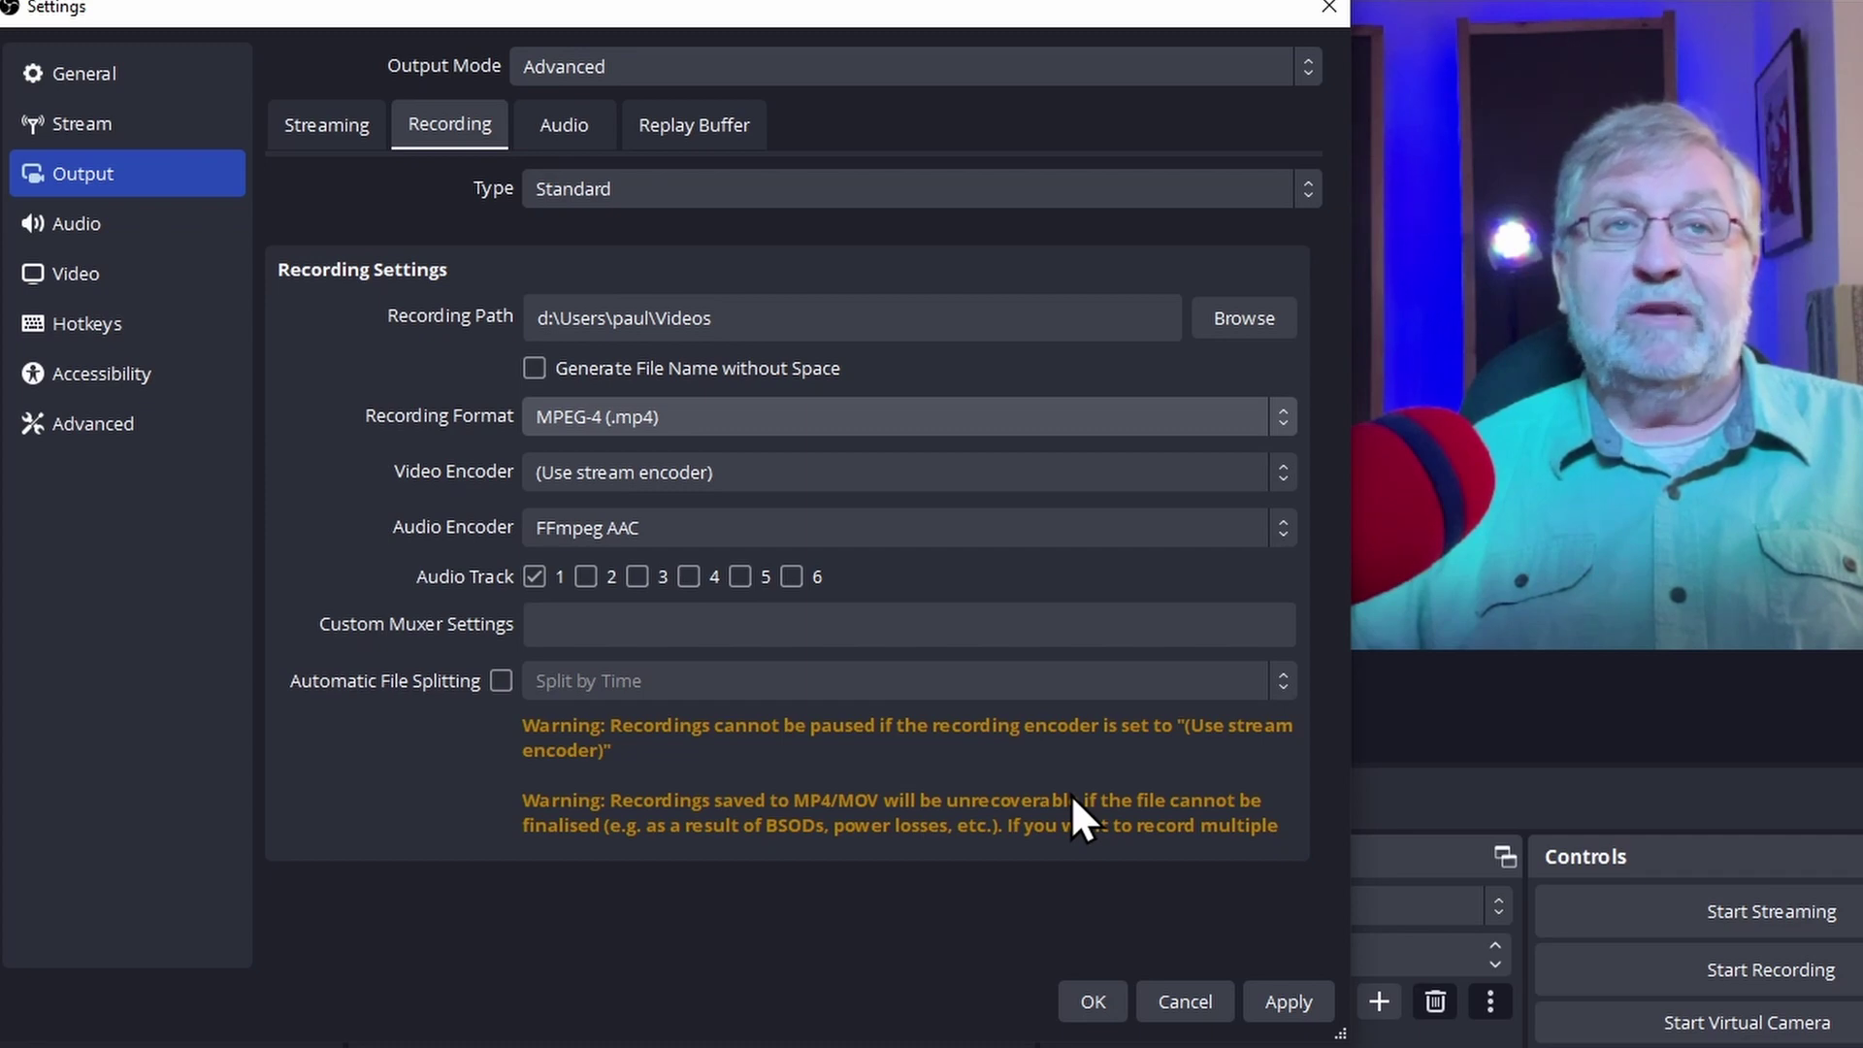
{"action": "left_click", "coordinate": [678, 416]}
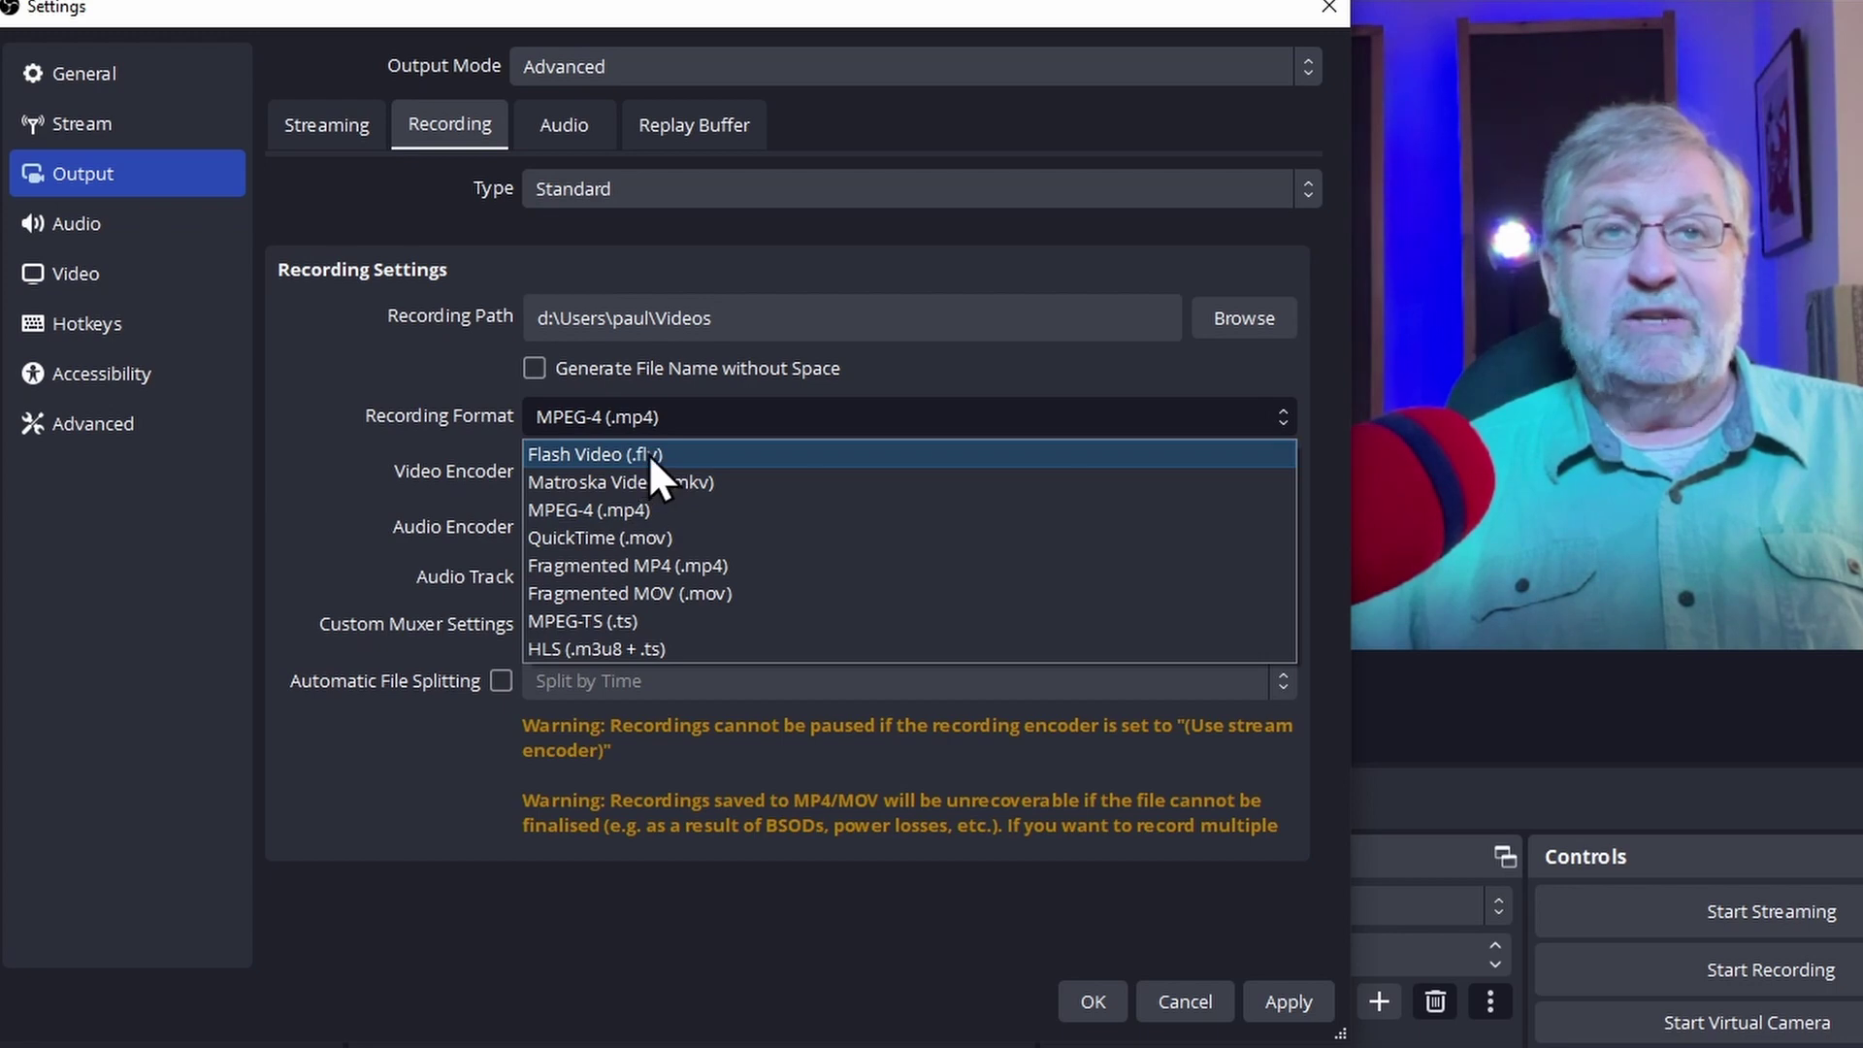
{"action": "left_click", "coordinate": [715, 409]}
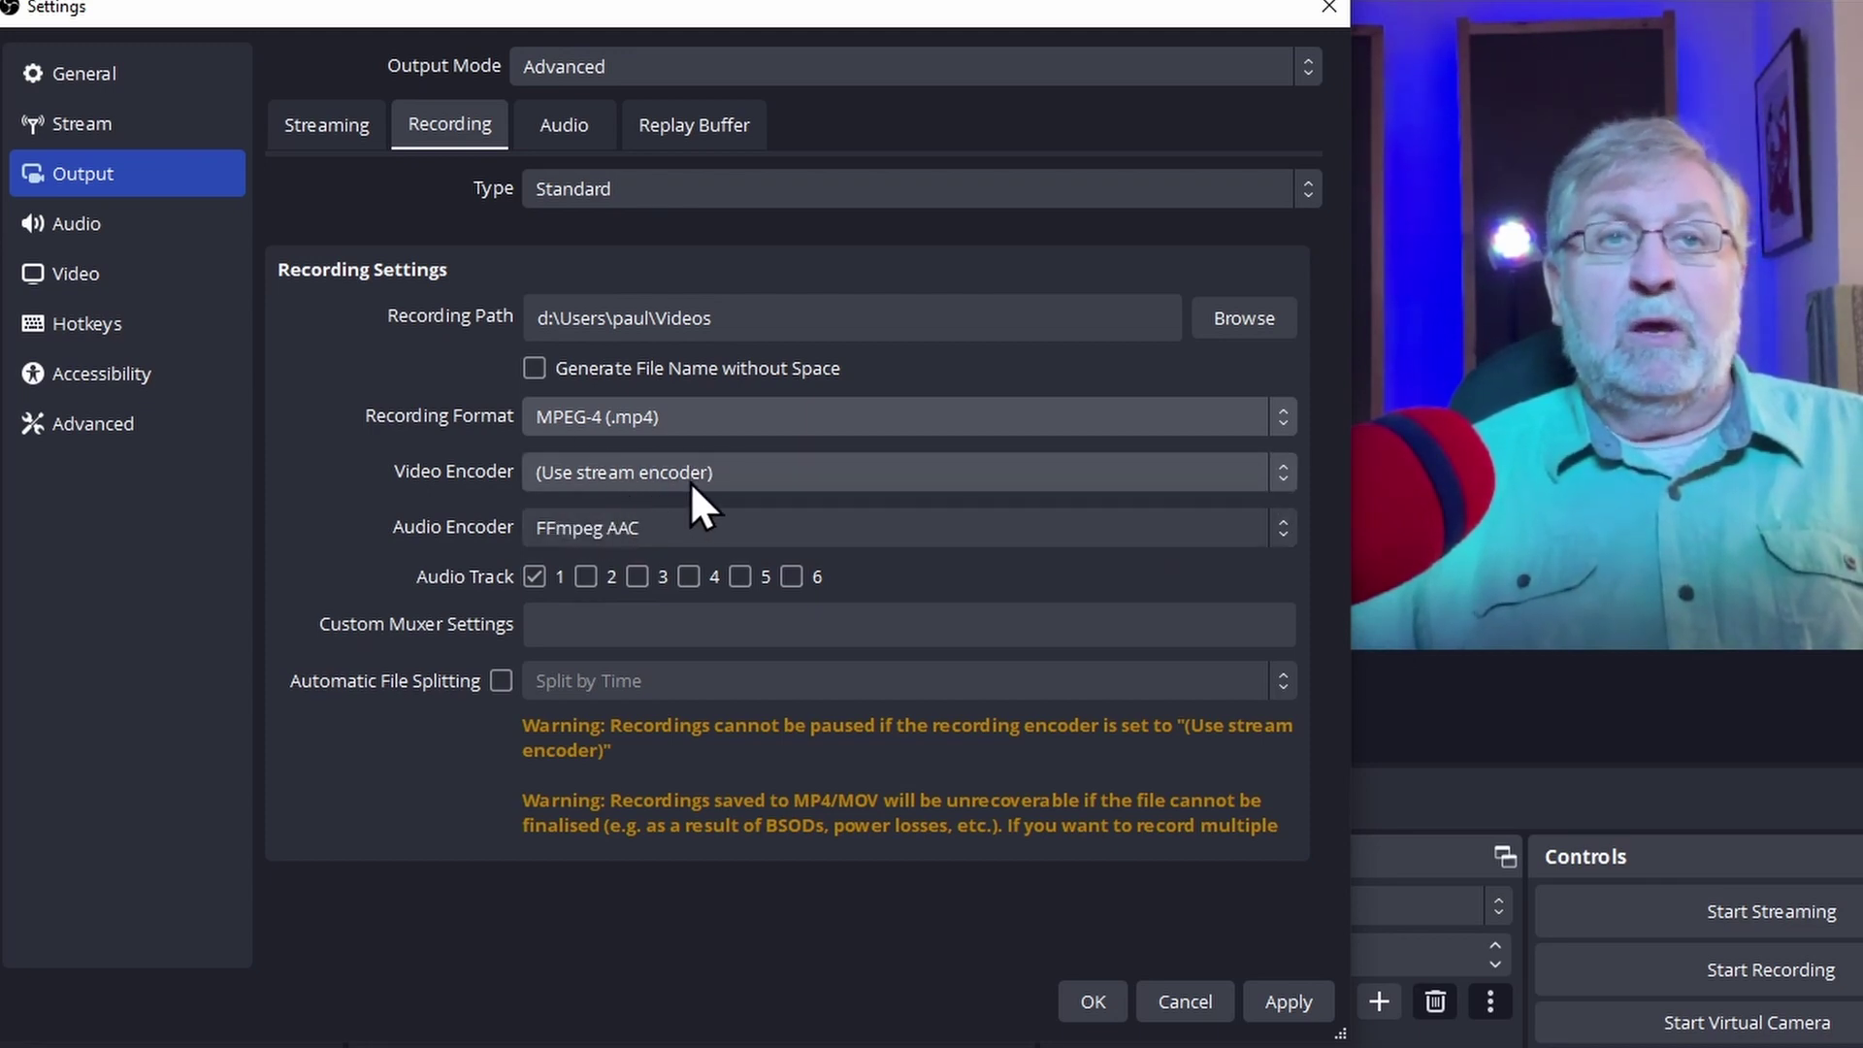
Set the recording video encoder to NVIDIA NVENC H.264
{"action": "left_click", "coordinate": [761, 473]}
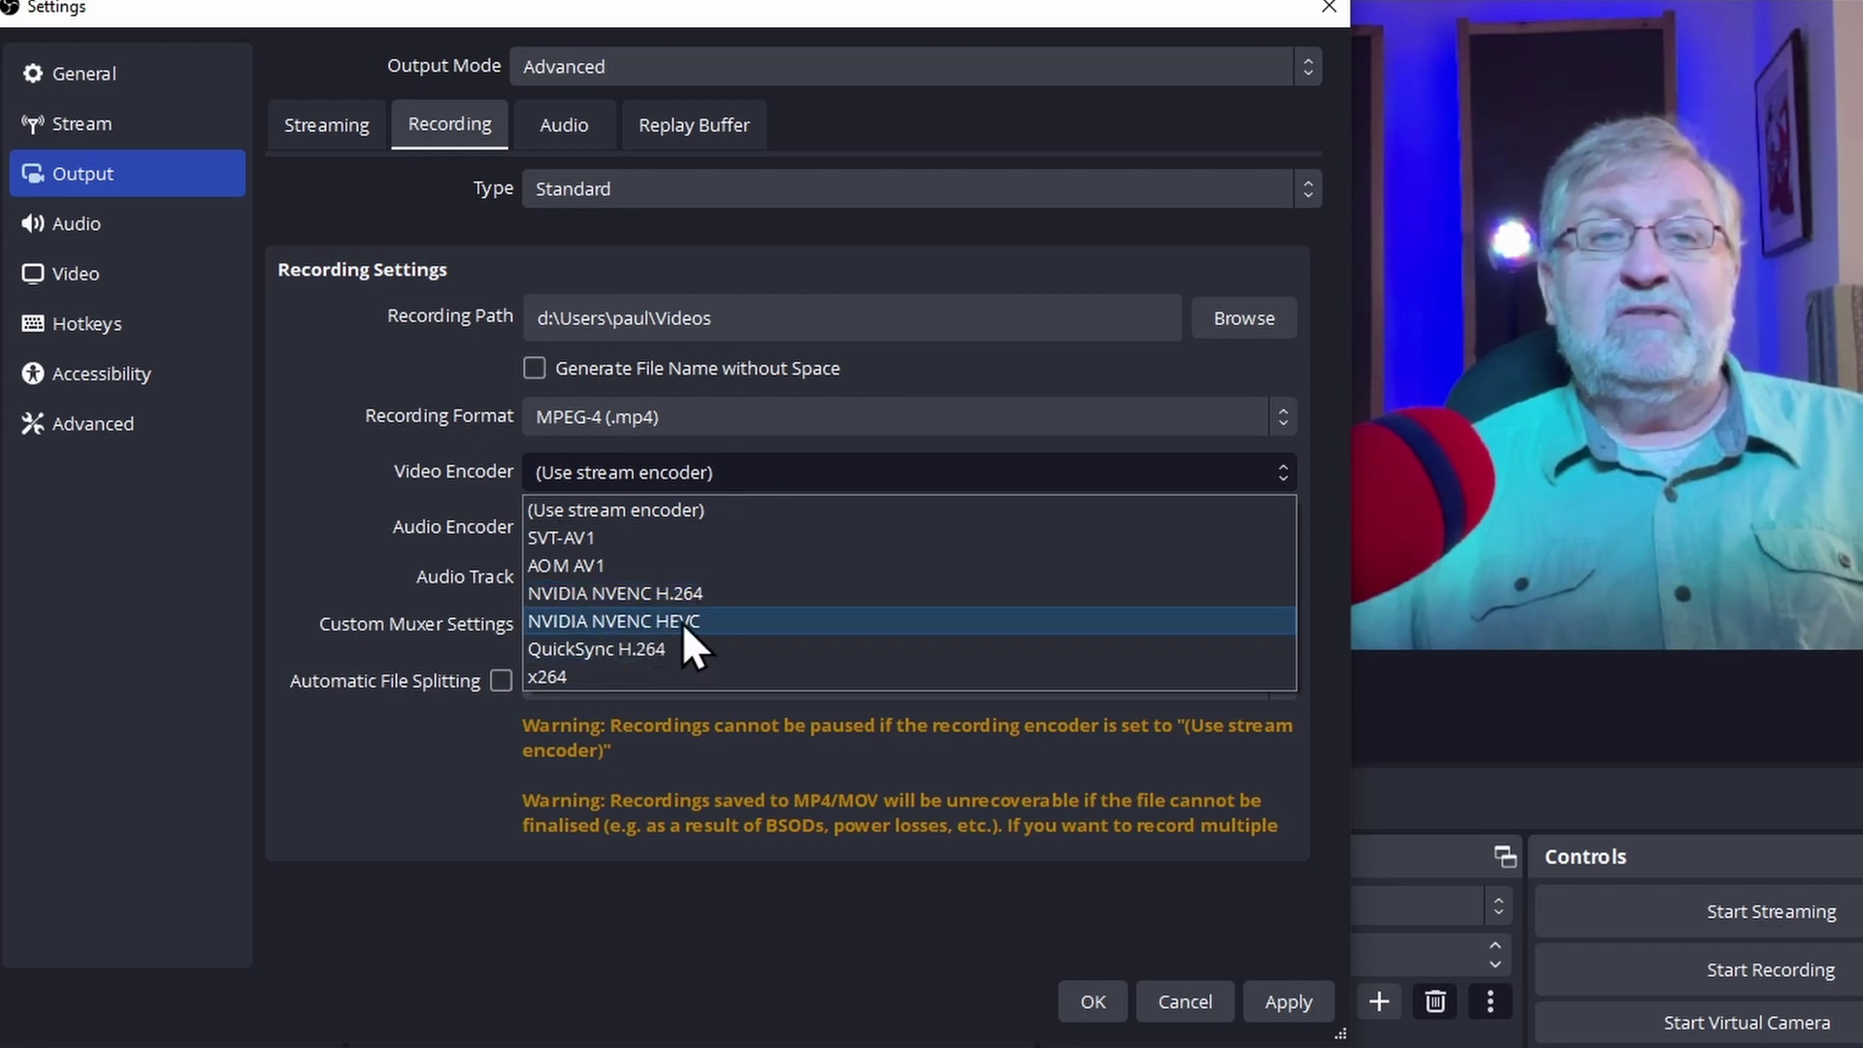
{"action": "left_click", "coordinate": [679, 594]}
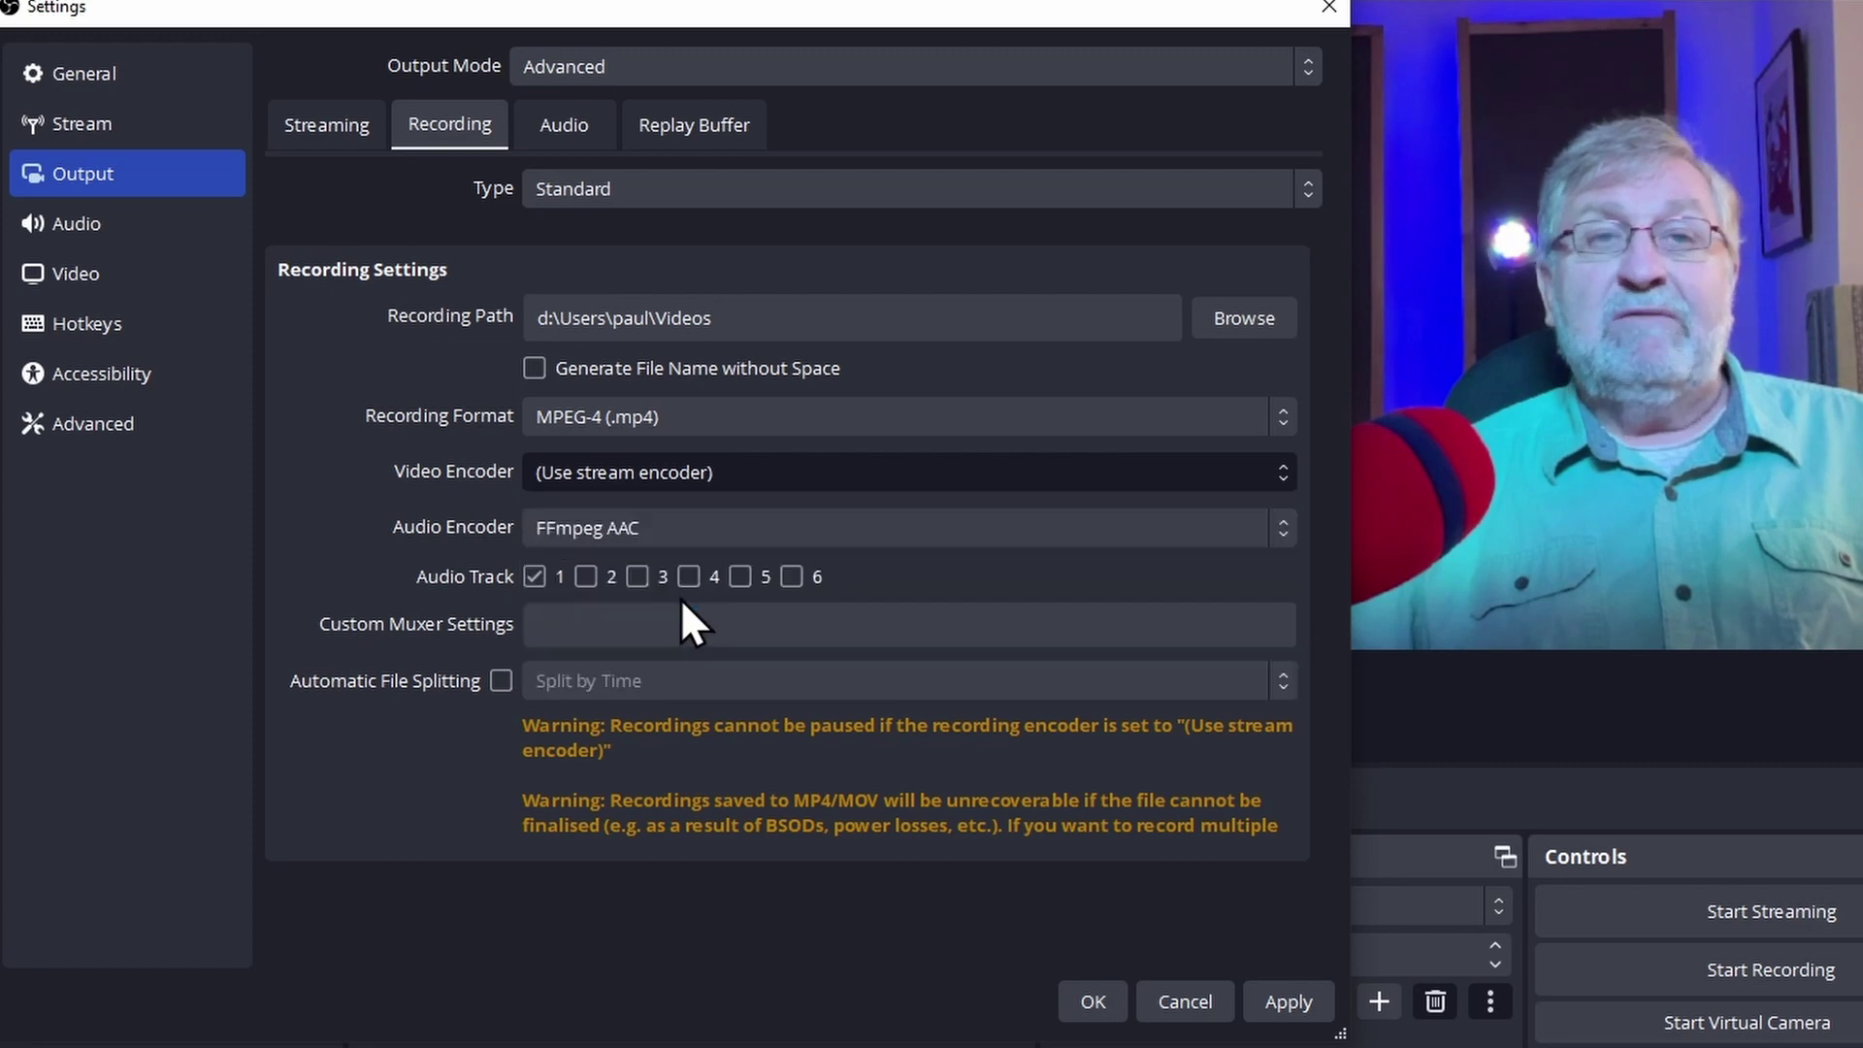
{"action": "left_click", "coordinate": [753, 439]}
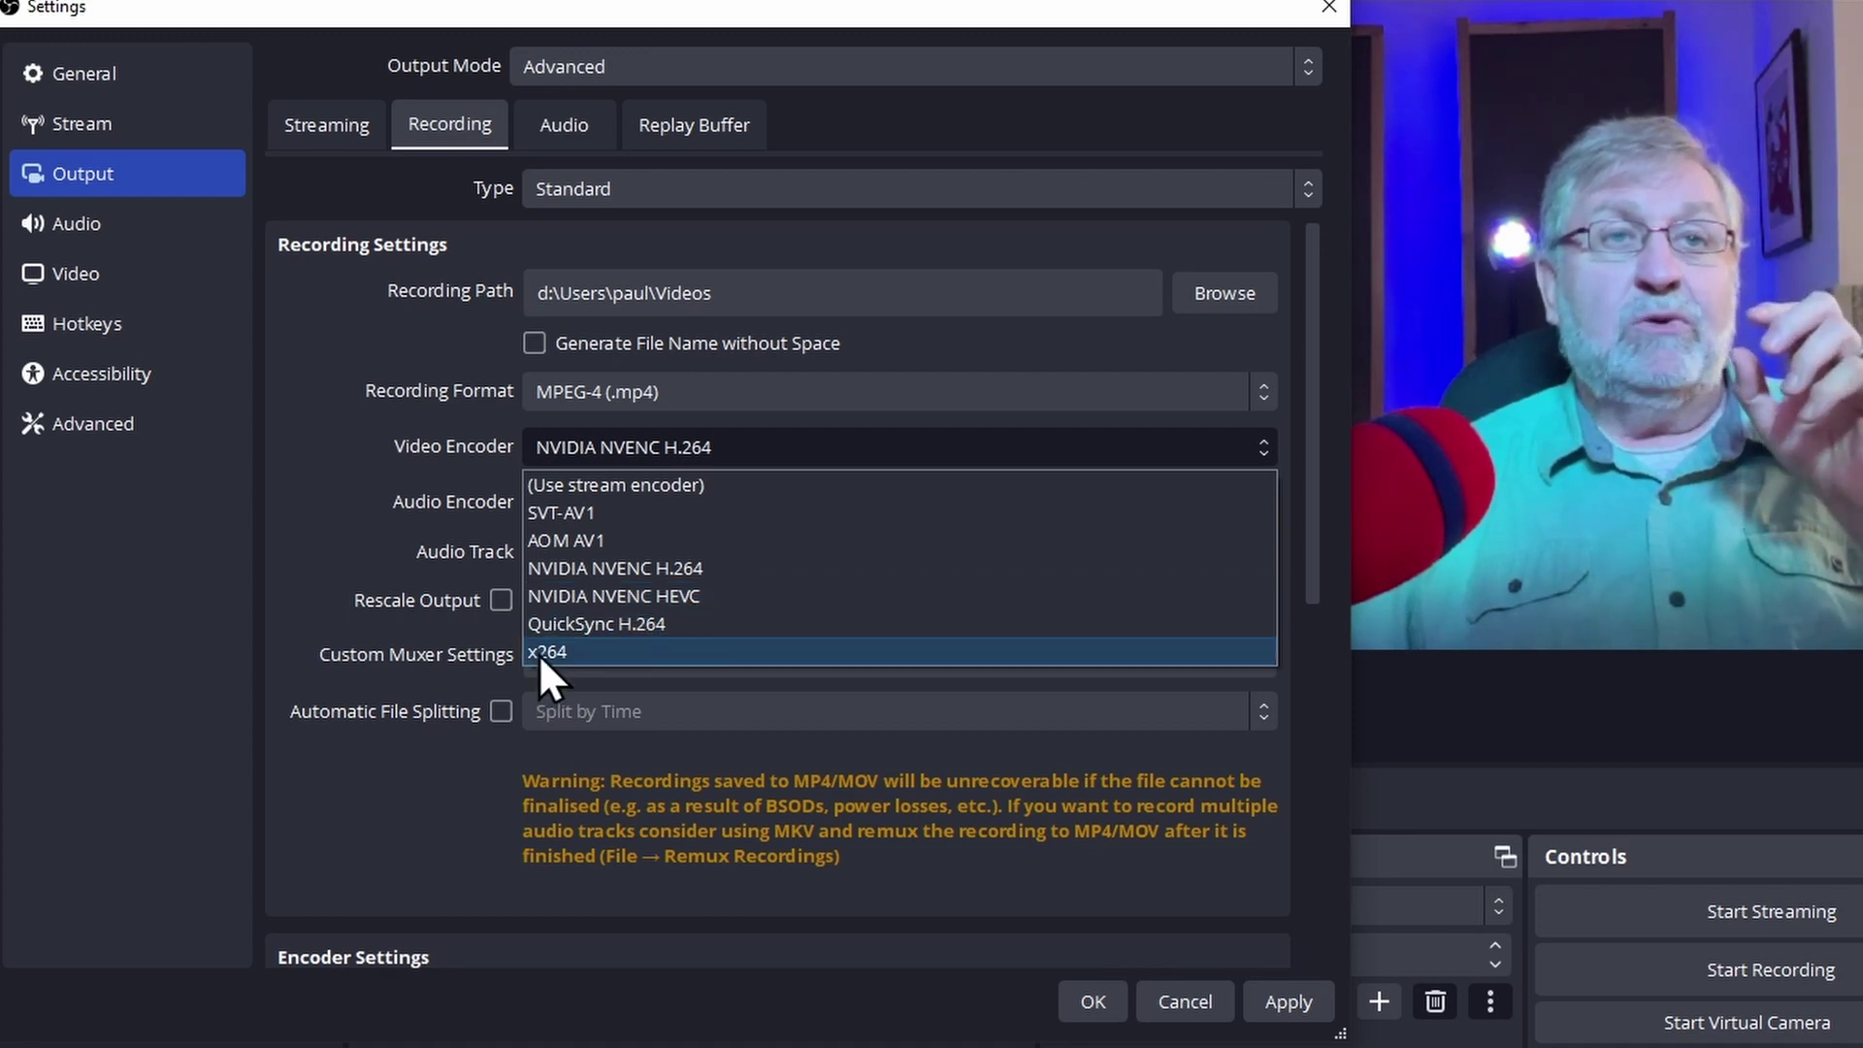
{"action": "left_click", "coordinate": [667, 566]}
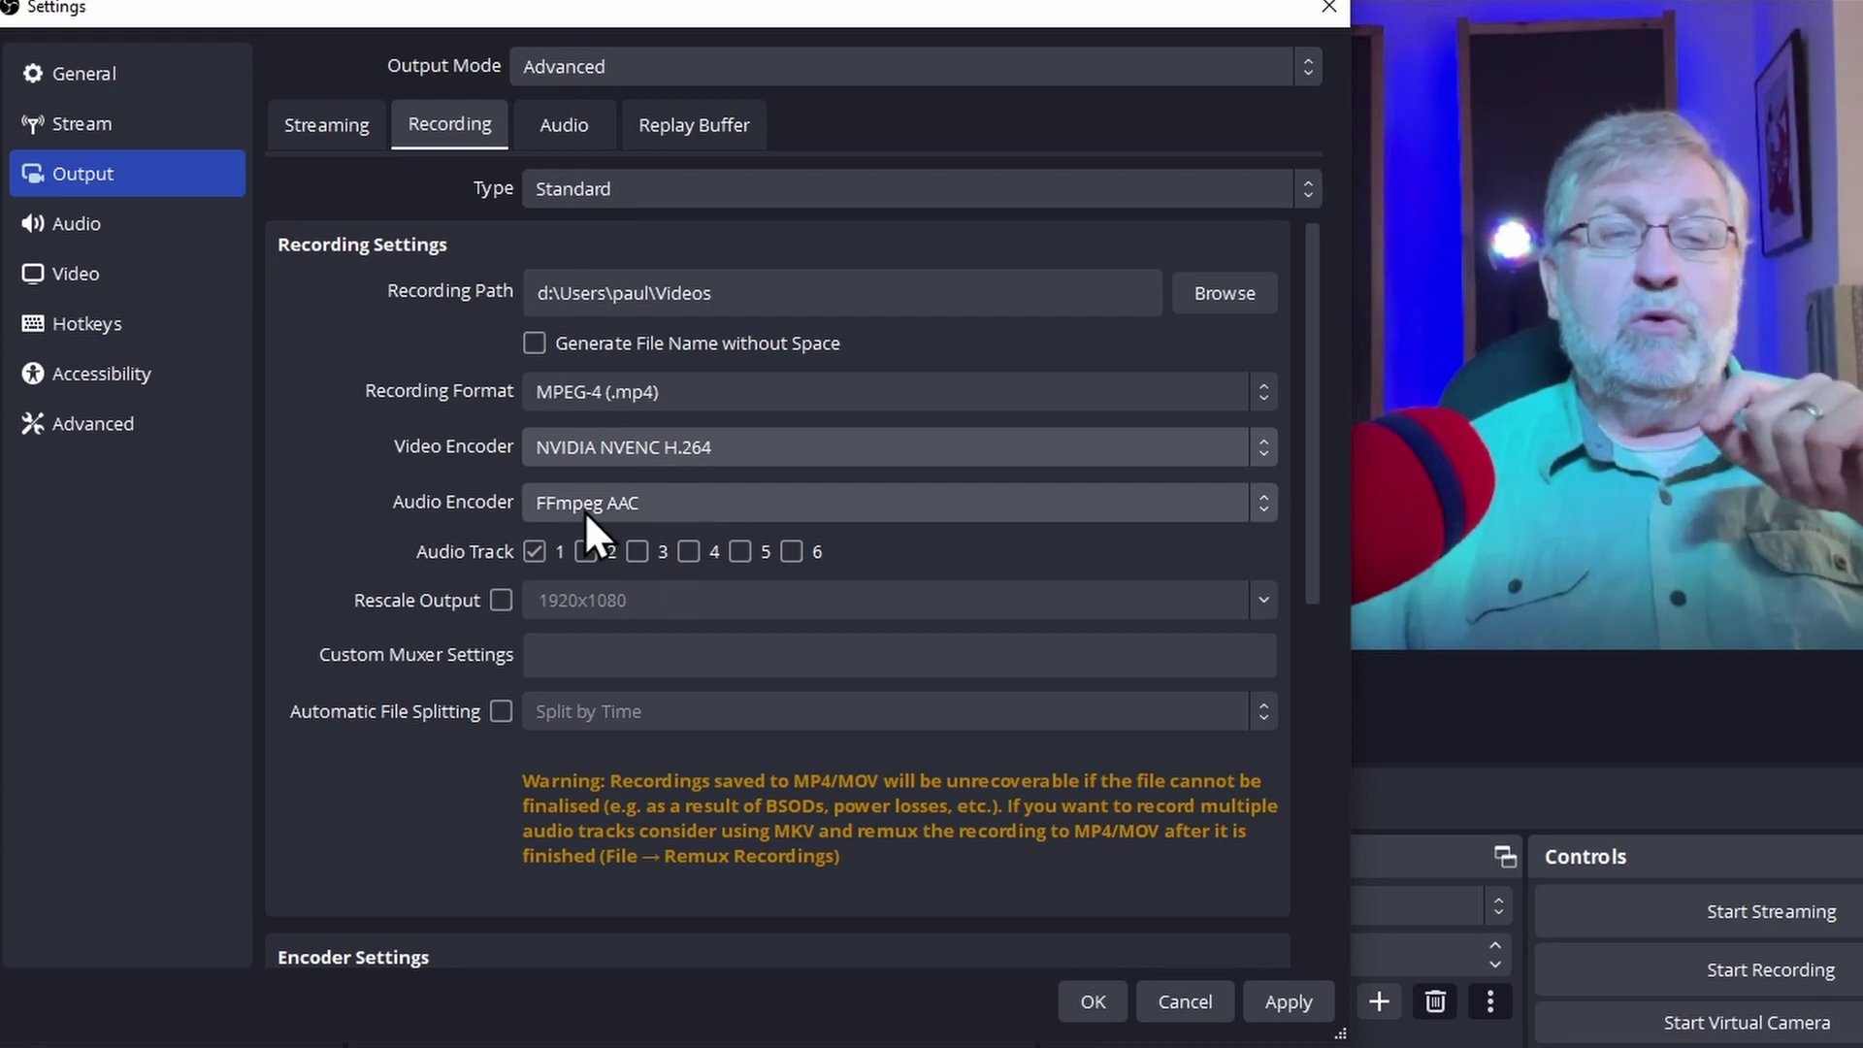
Review the recording audio encoder choices and enable audio track 2 for the recording
{"action": "left_click", "coordinate": [687, 500]}
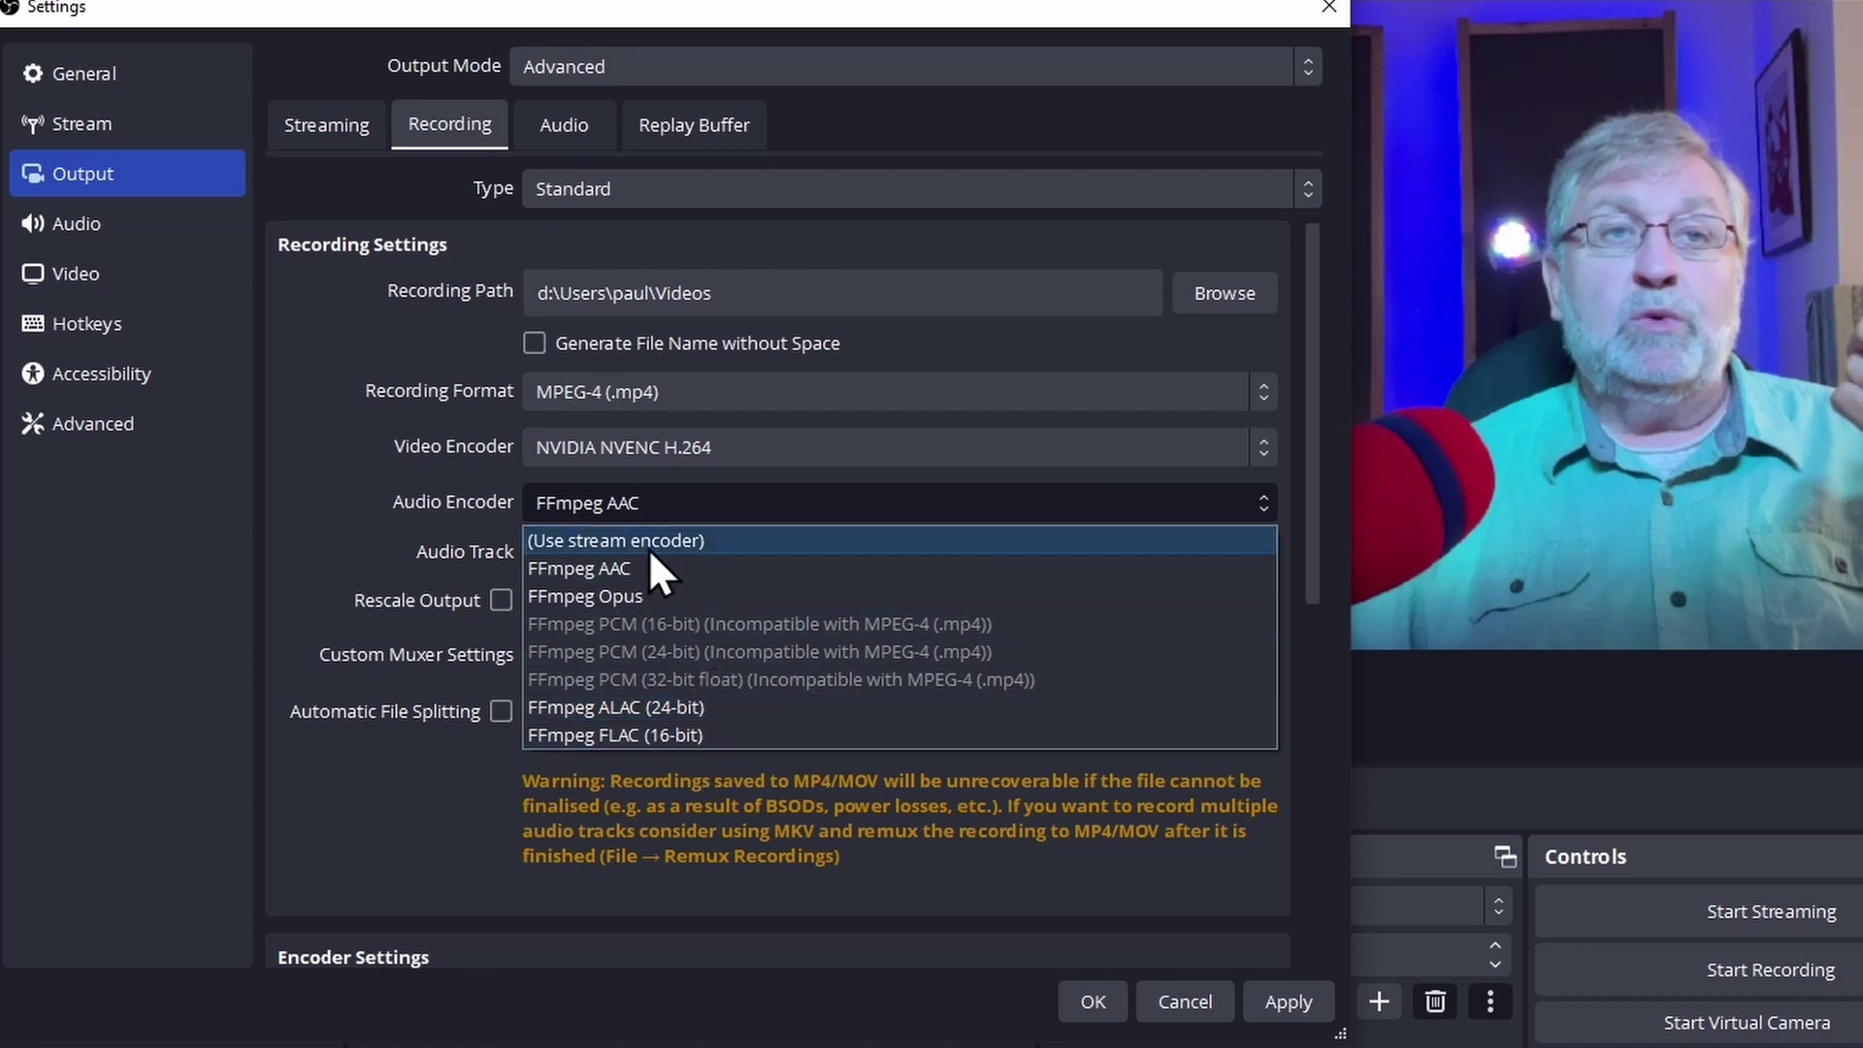
{"action": "left_click", "coordinate": [351, 493]}
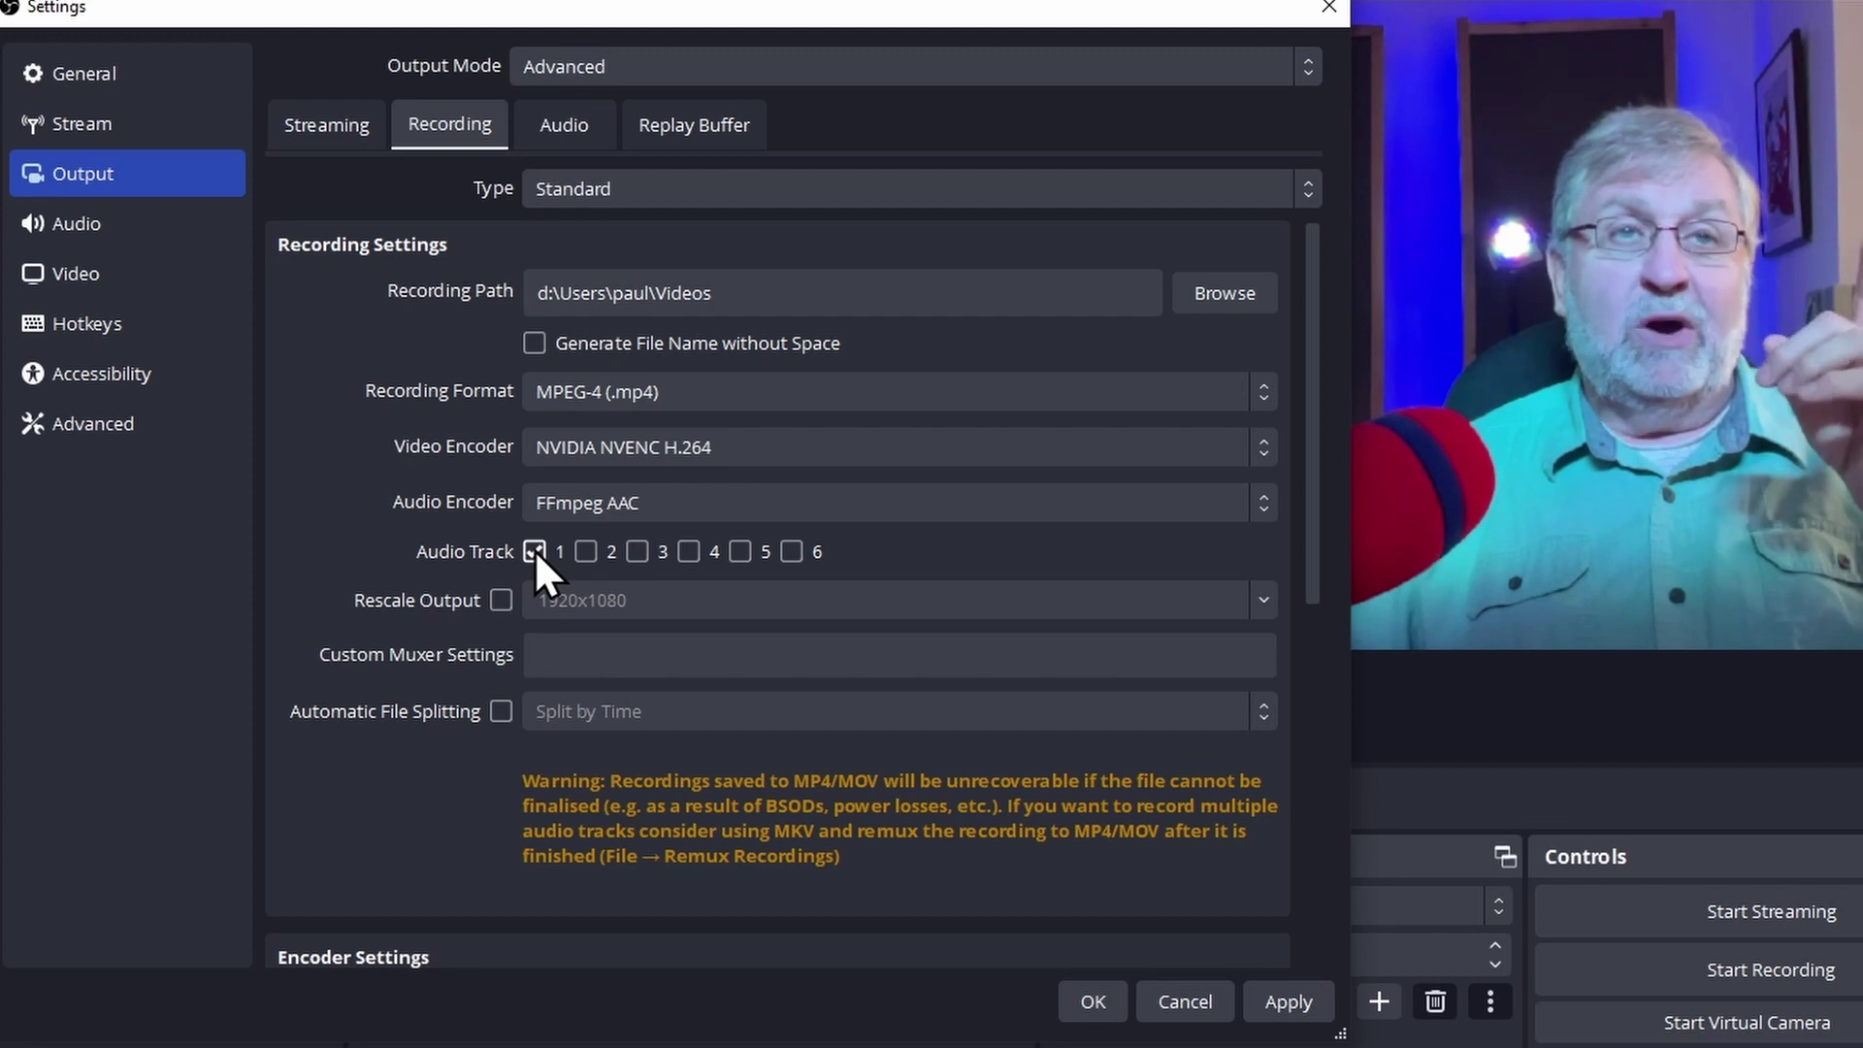
{"action": "left_click", "coordinate": [586, 553]}
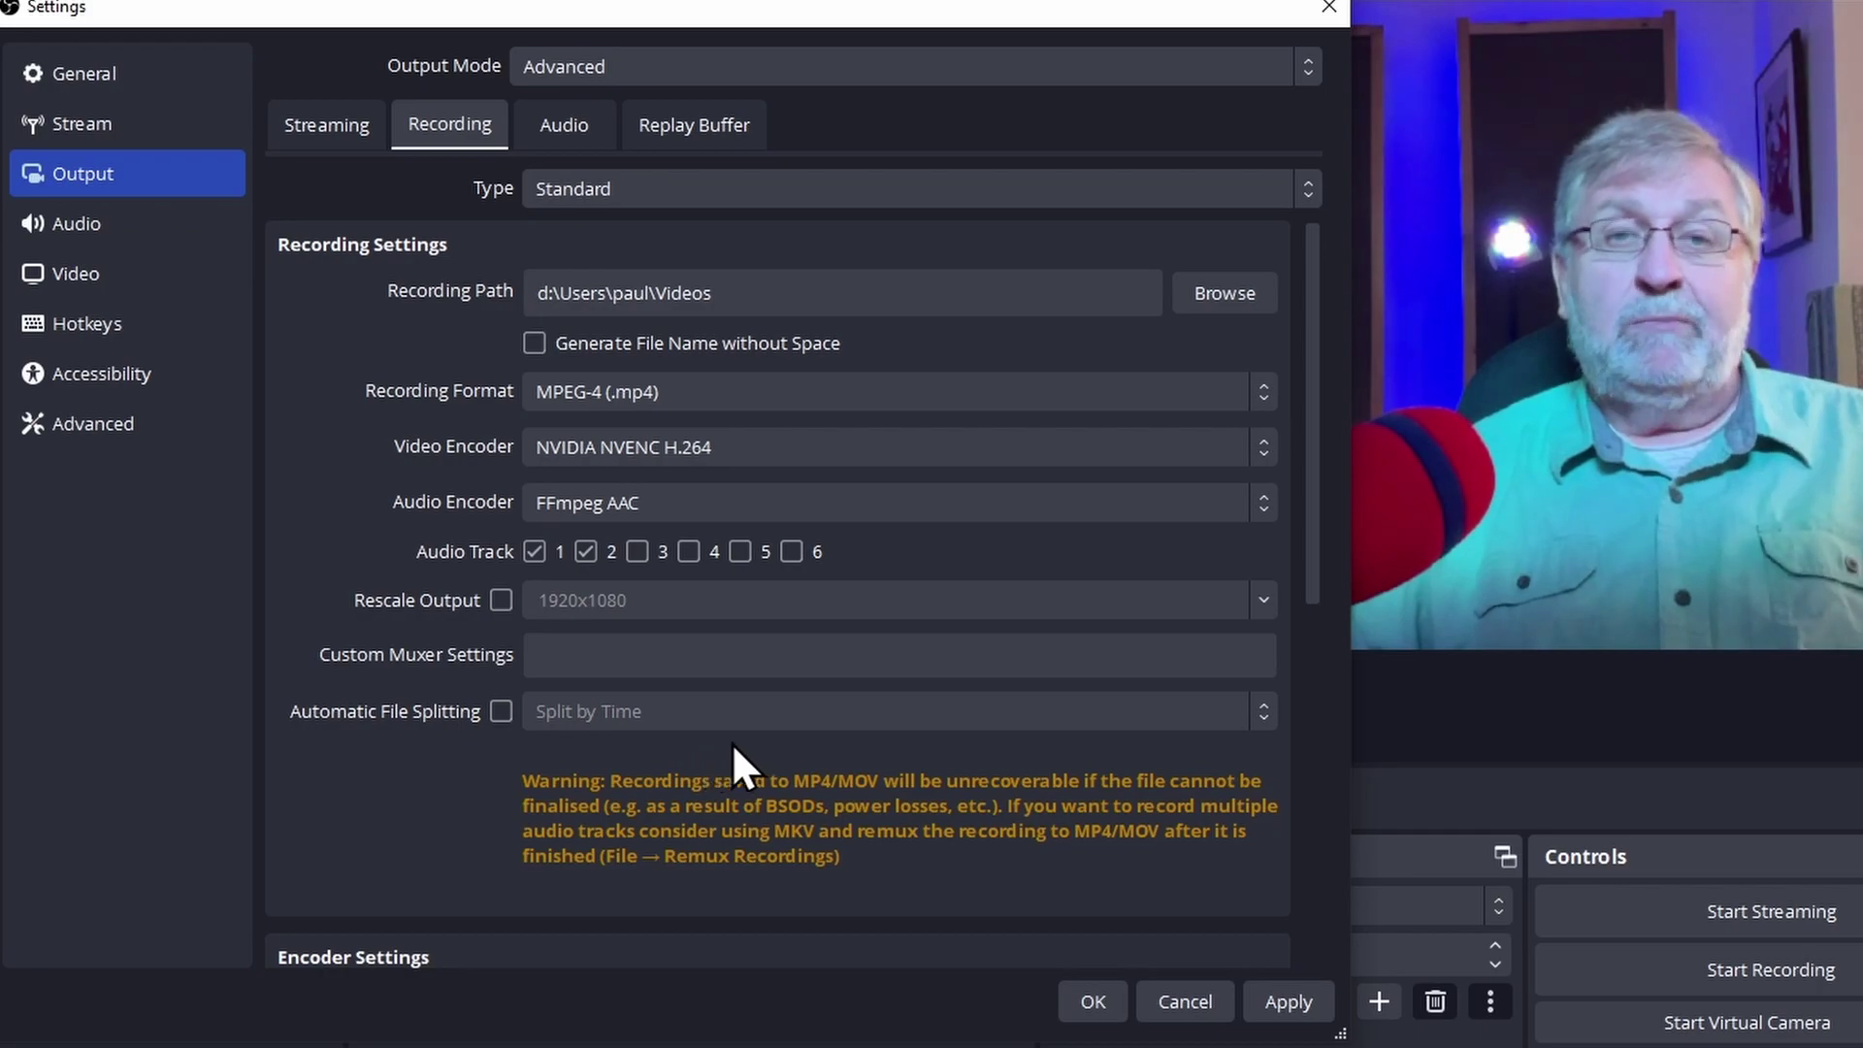
Set the recording encoder's bitrate to 15000 Kbps
{"action": "left_click_drag", "start_coordinate": [1322, 532], "coordinate": [1318, 873]}
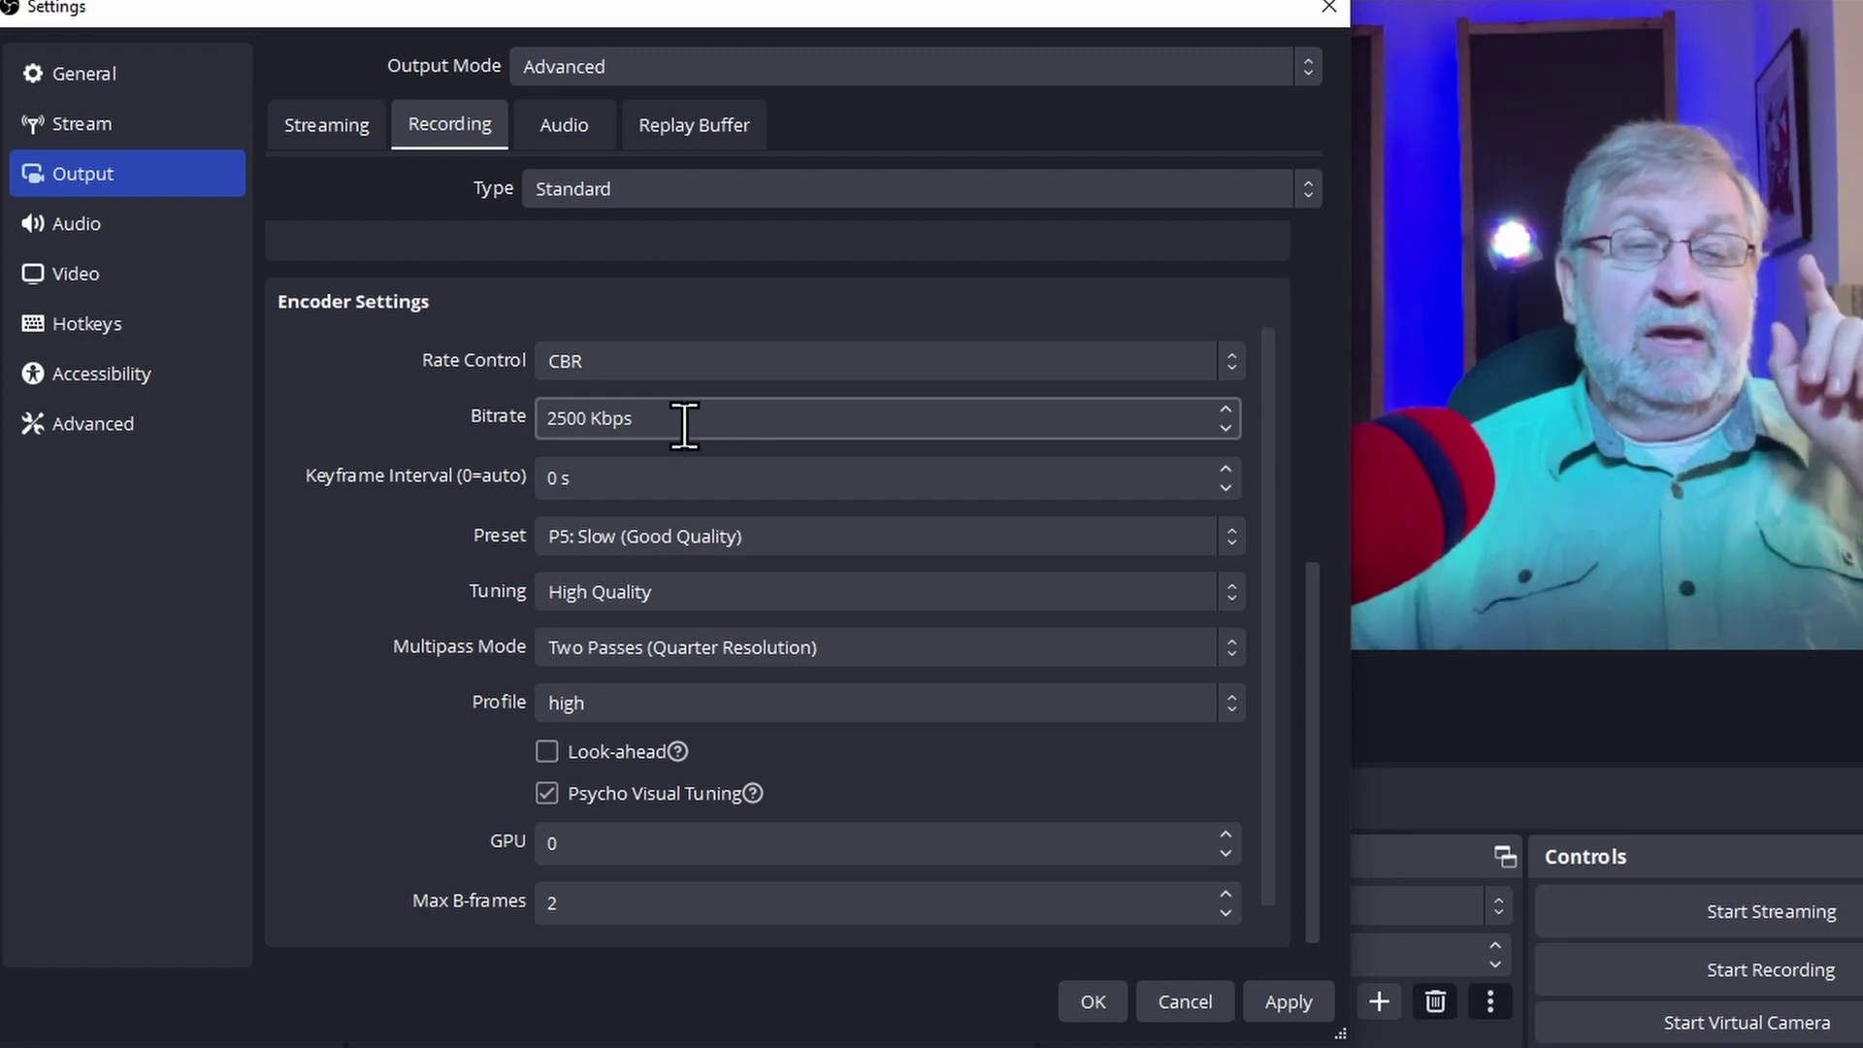
{"action": "left_click_drag", "start_coordinate": [682, 425], "coordinate": [491, 421]}
{"action": "type", "text": "15000"}
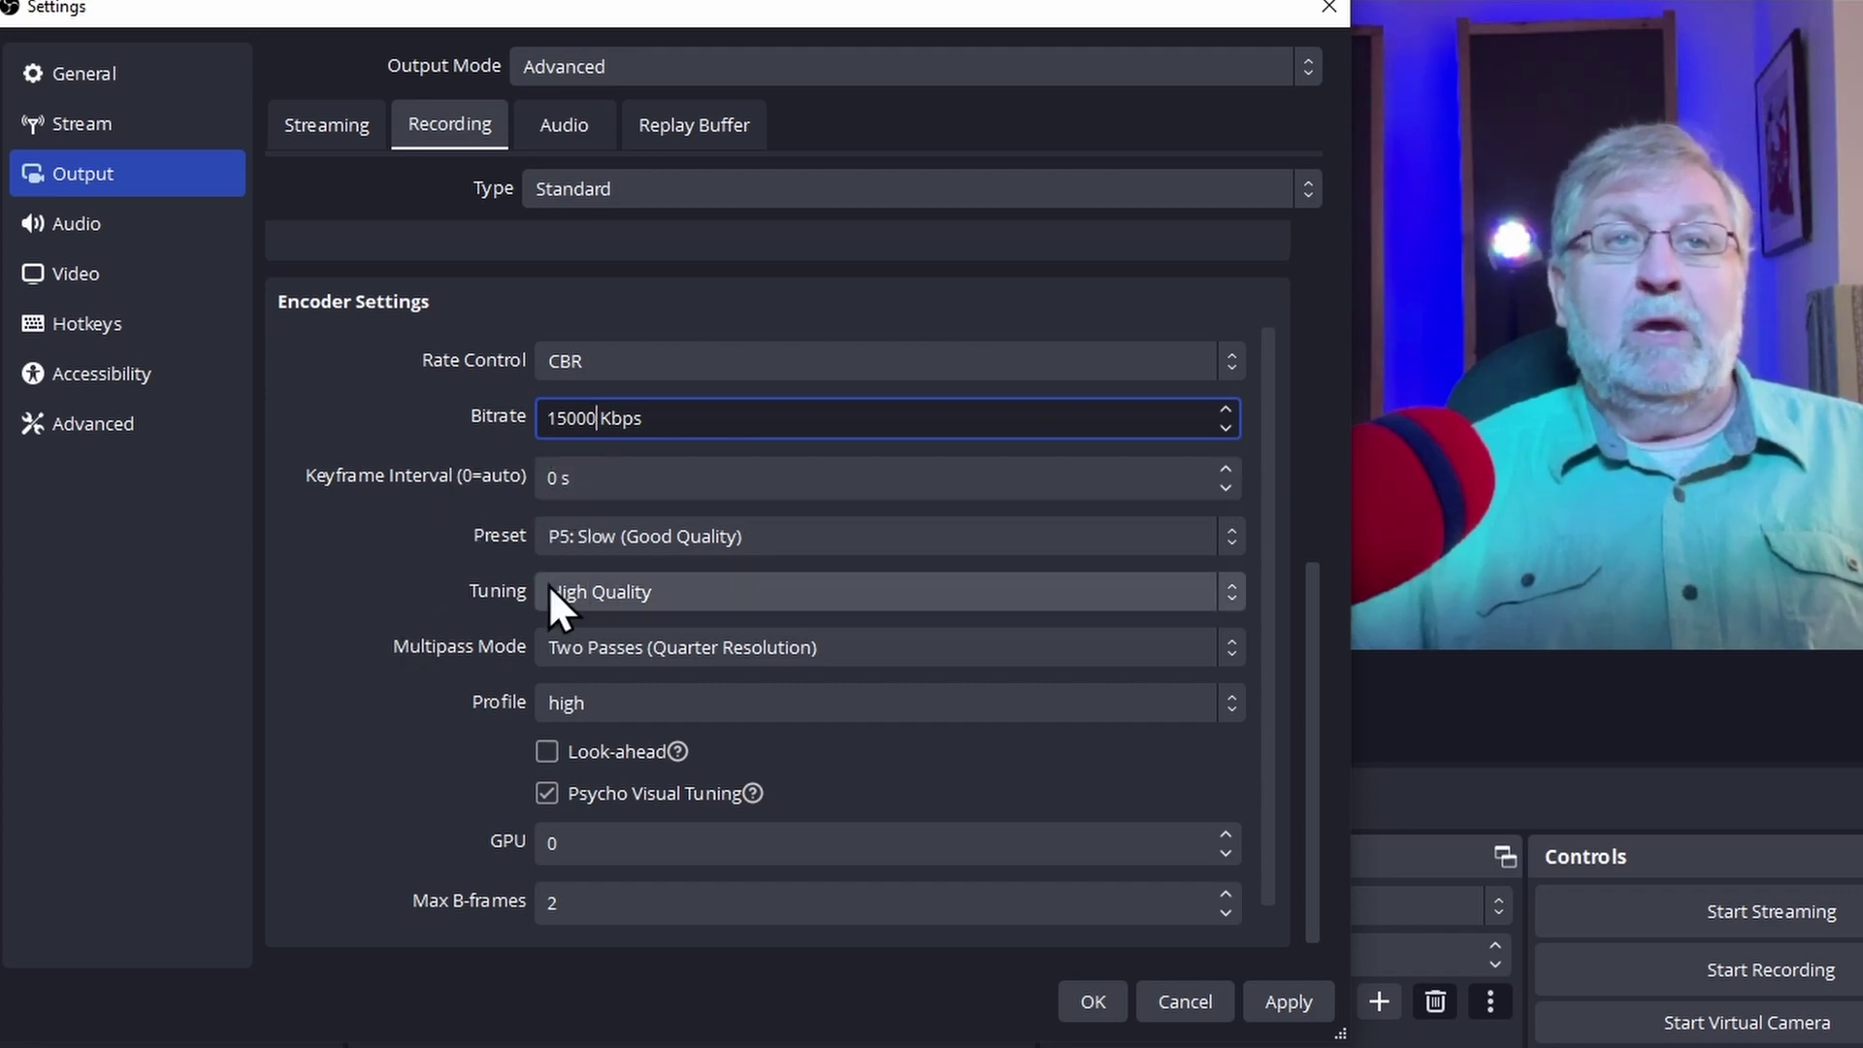
Review the available preset and tuning options in the recording encoder settings
{"action": "left_click", "coordinate": [782, 538]}
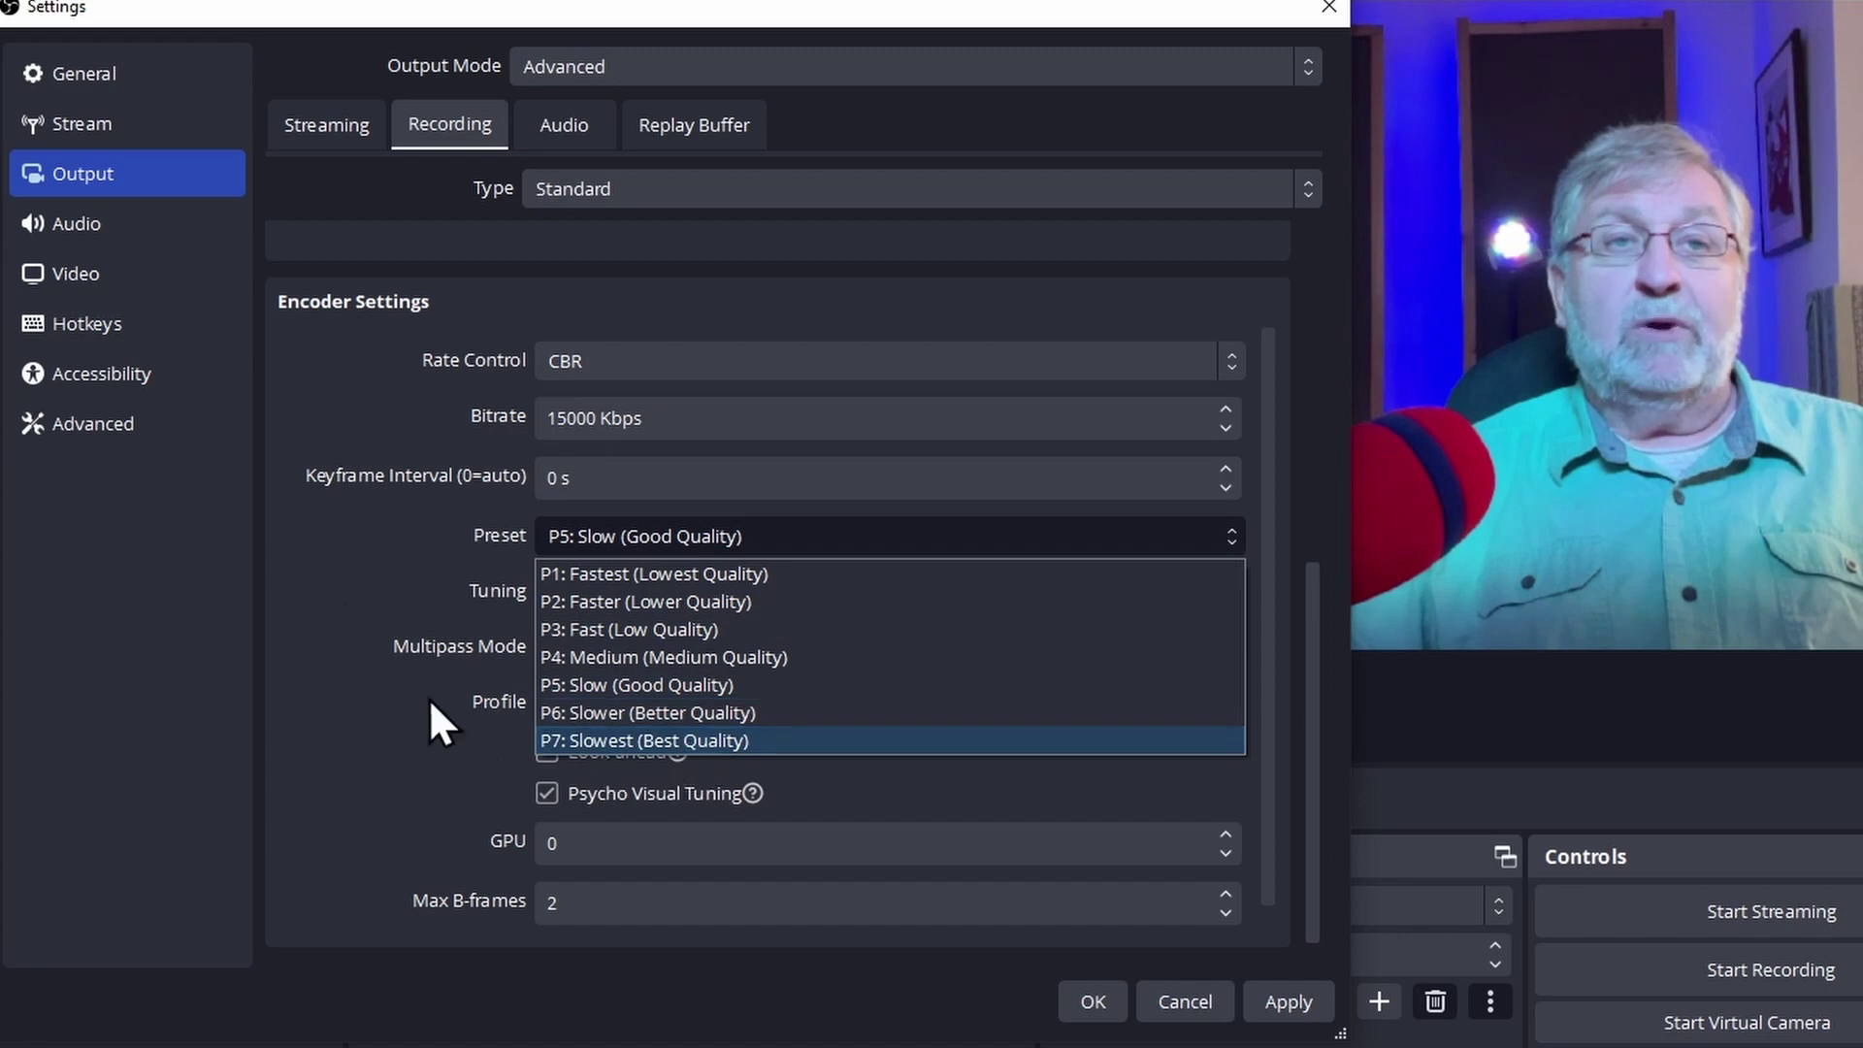
{"action": "left_click", "coordinate": [320, 568]}
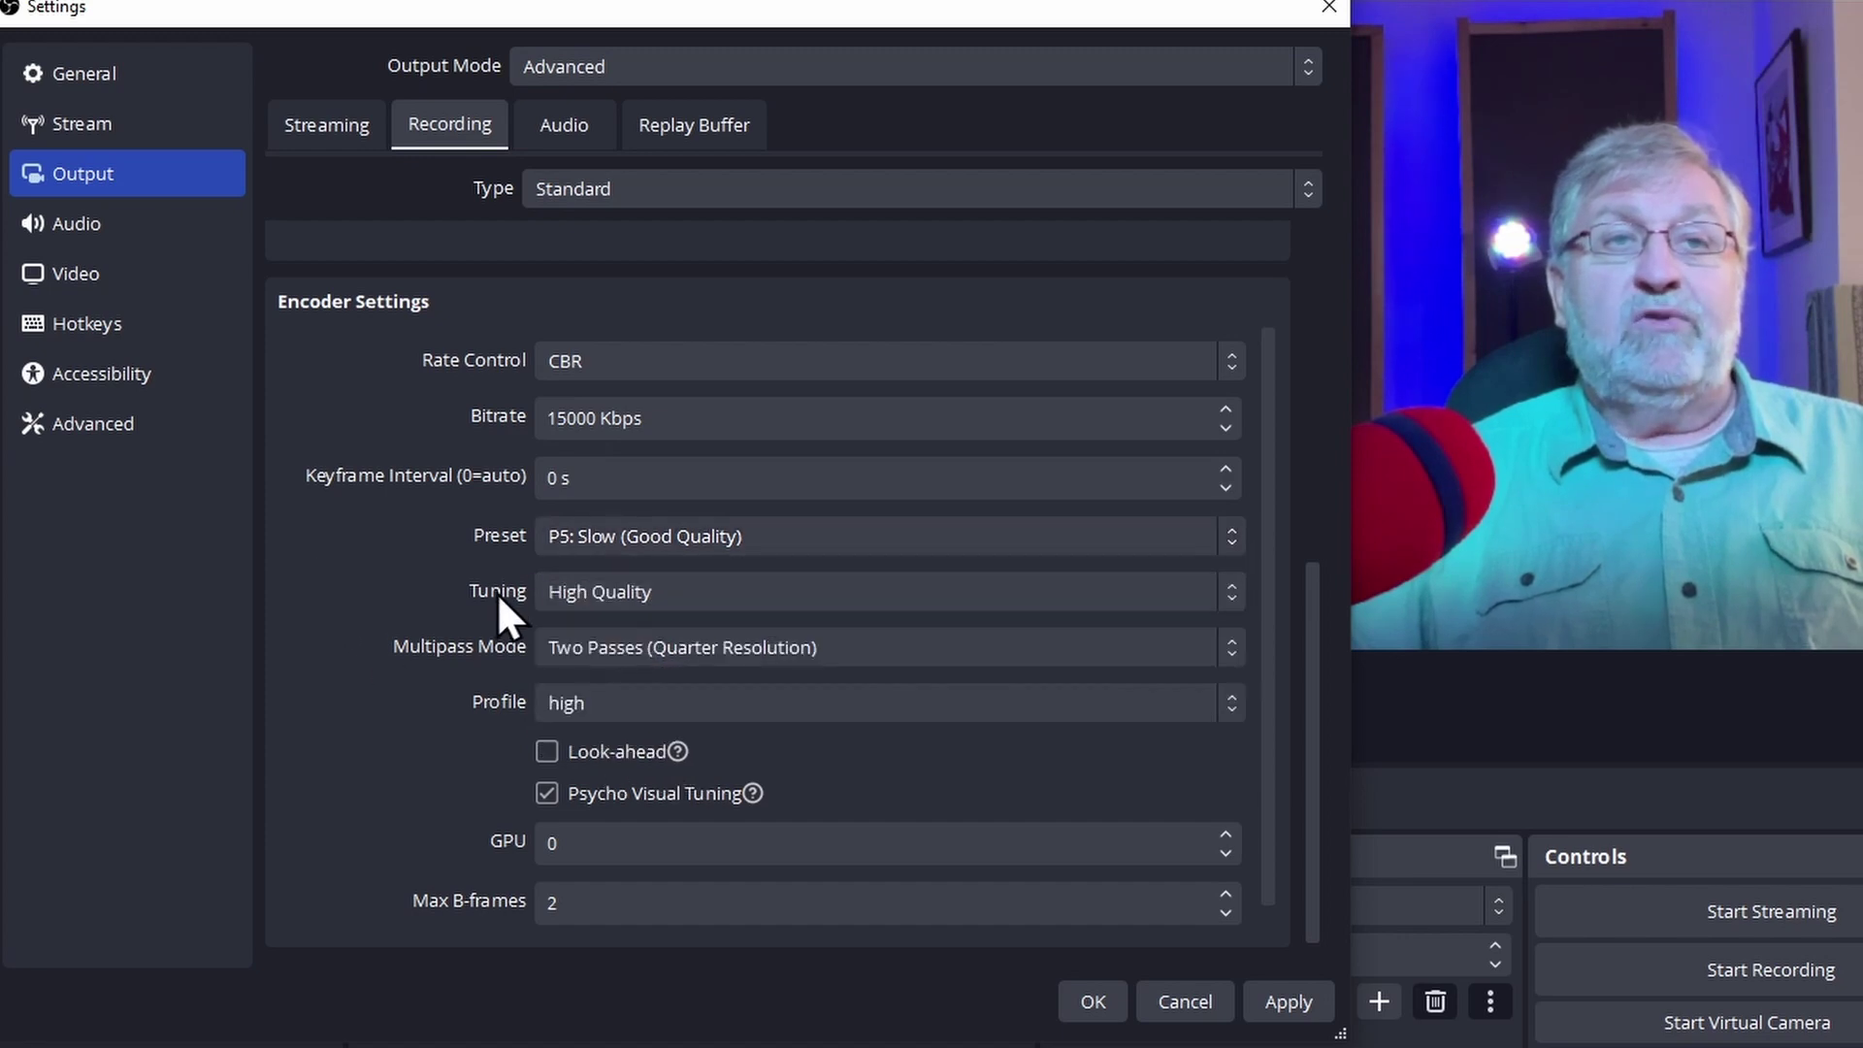
{"action": "left_click", "coordinate": [665, 599]}
{"action": "left_click", "coordinate": [664, 595]}
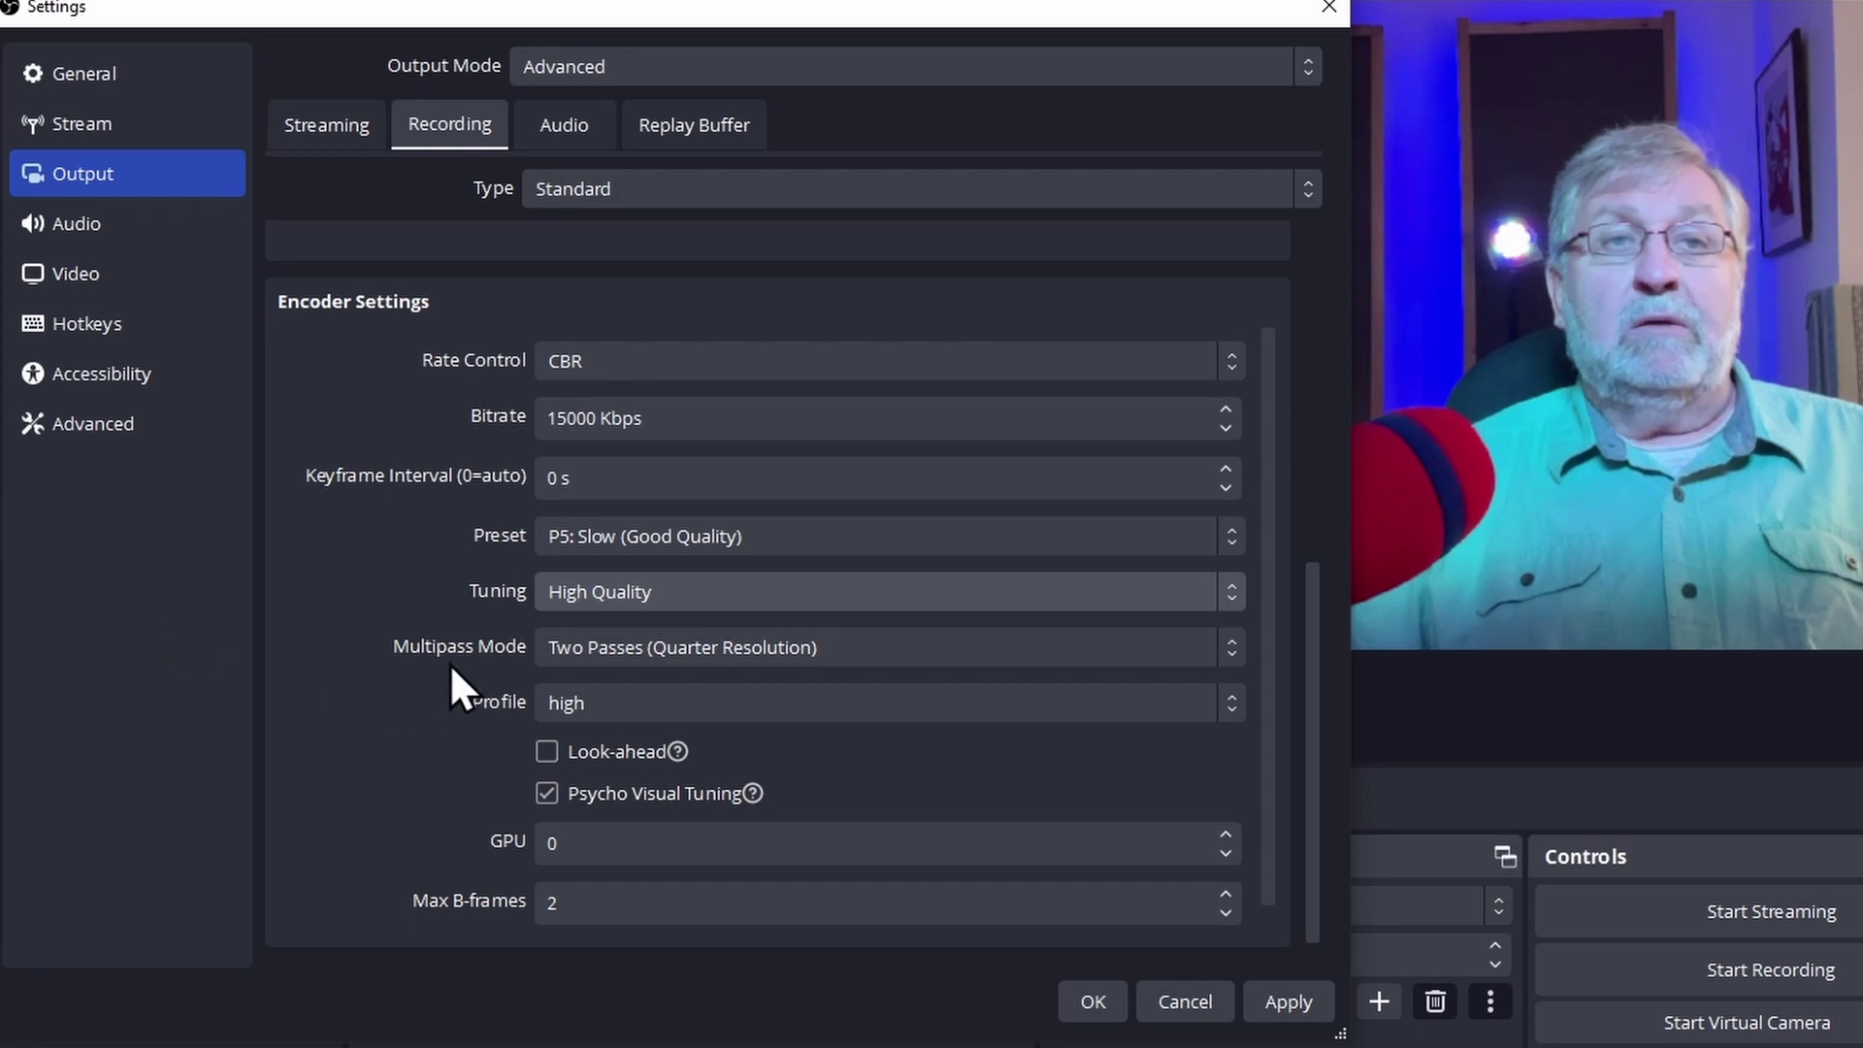
Review the multipass mode and profile options in the recording encoder settings
{"action": "left_click", "coordinate": [627, 650]}
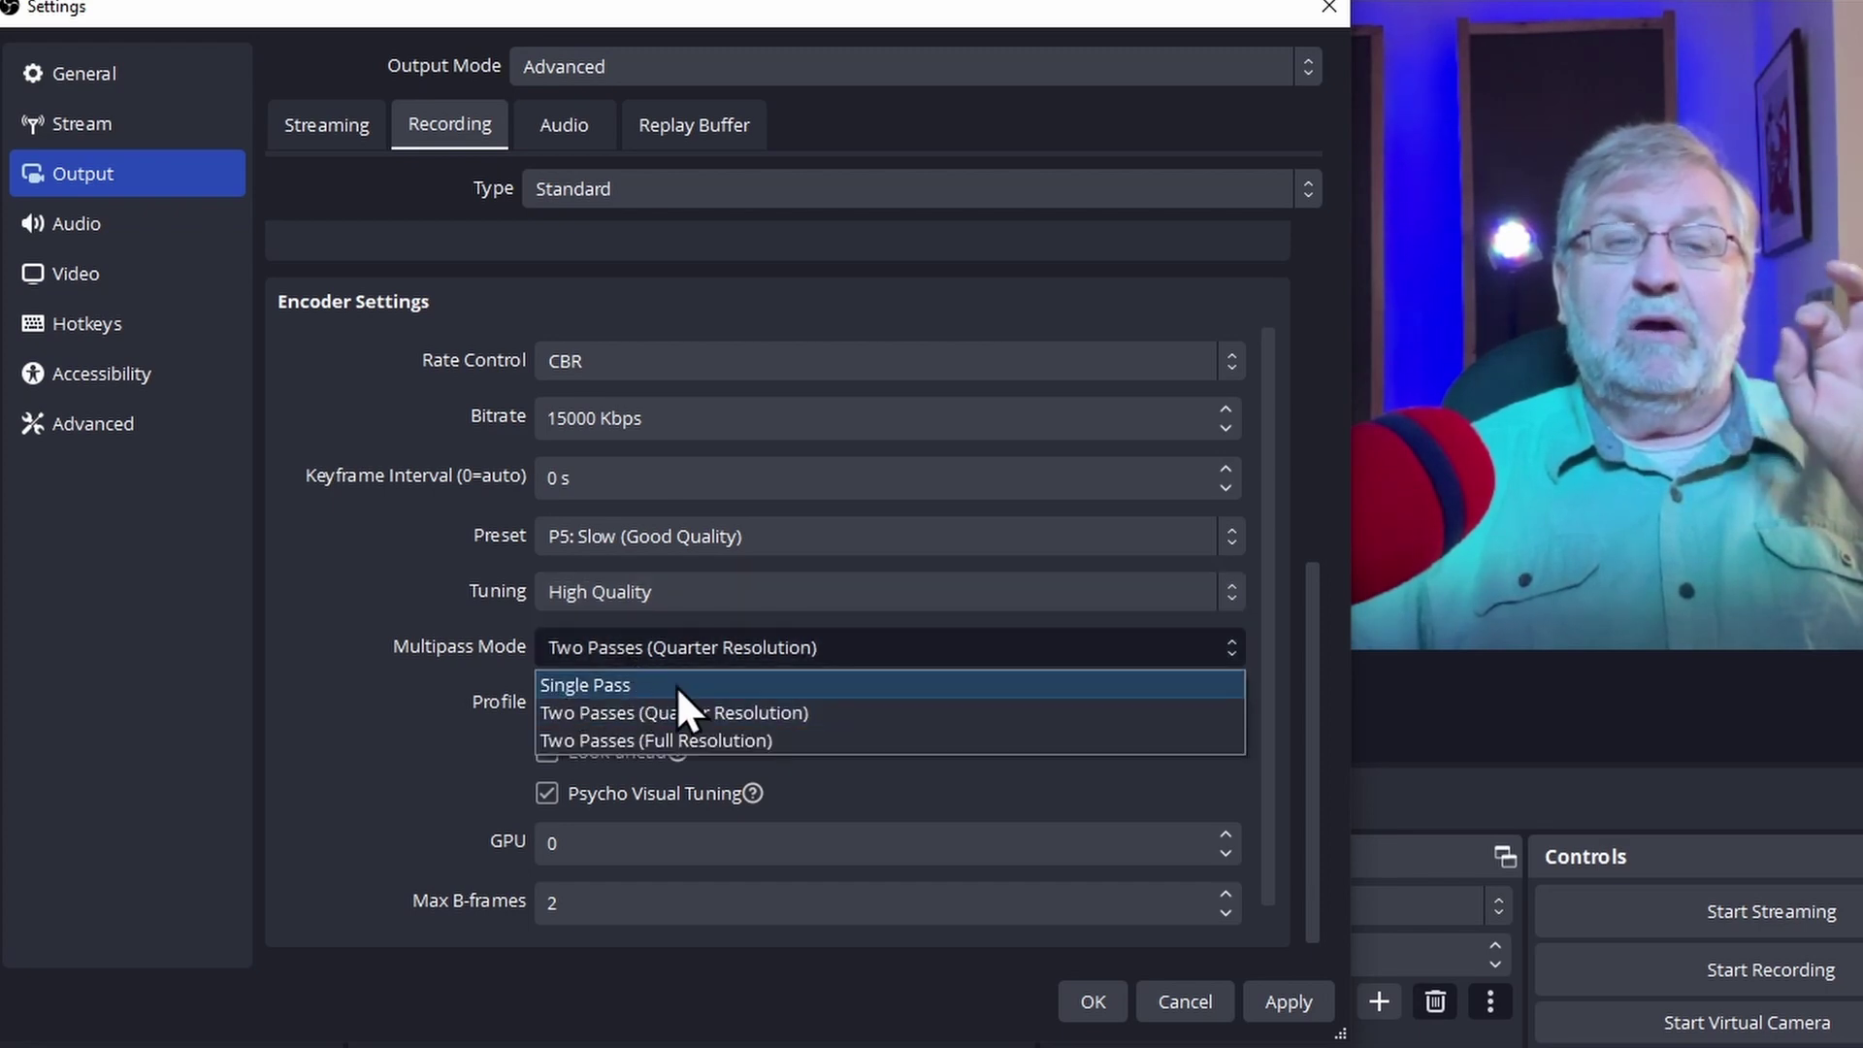
{"action": "left_click", "coordinate": [383, 663]}
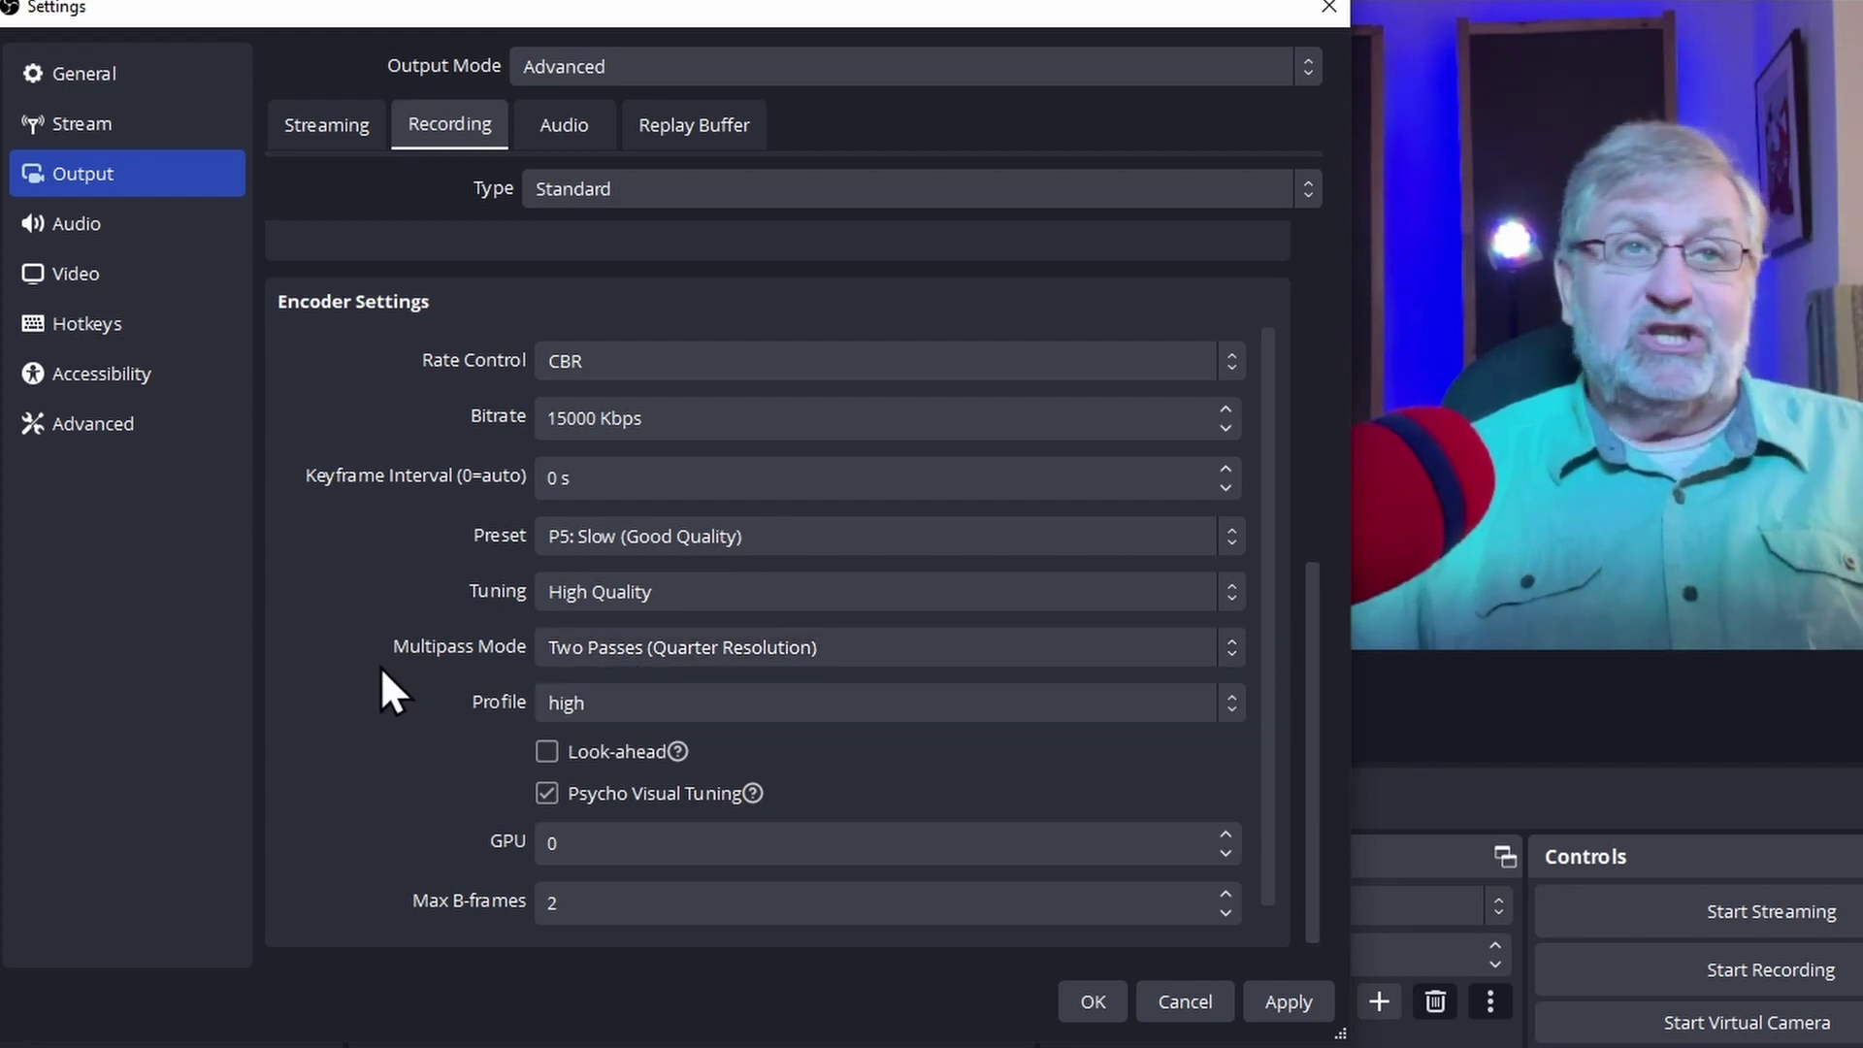
{"action": "left_click", "coordinate": [798, 706]}
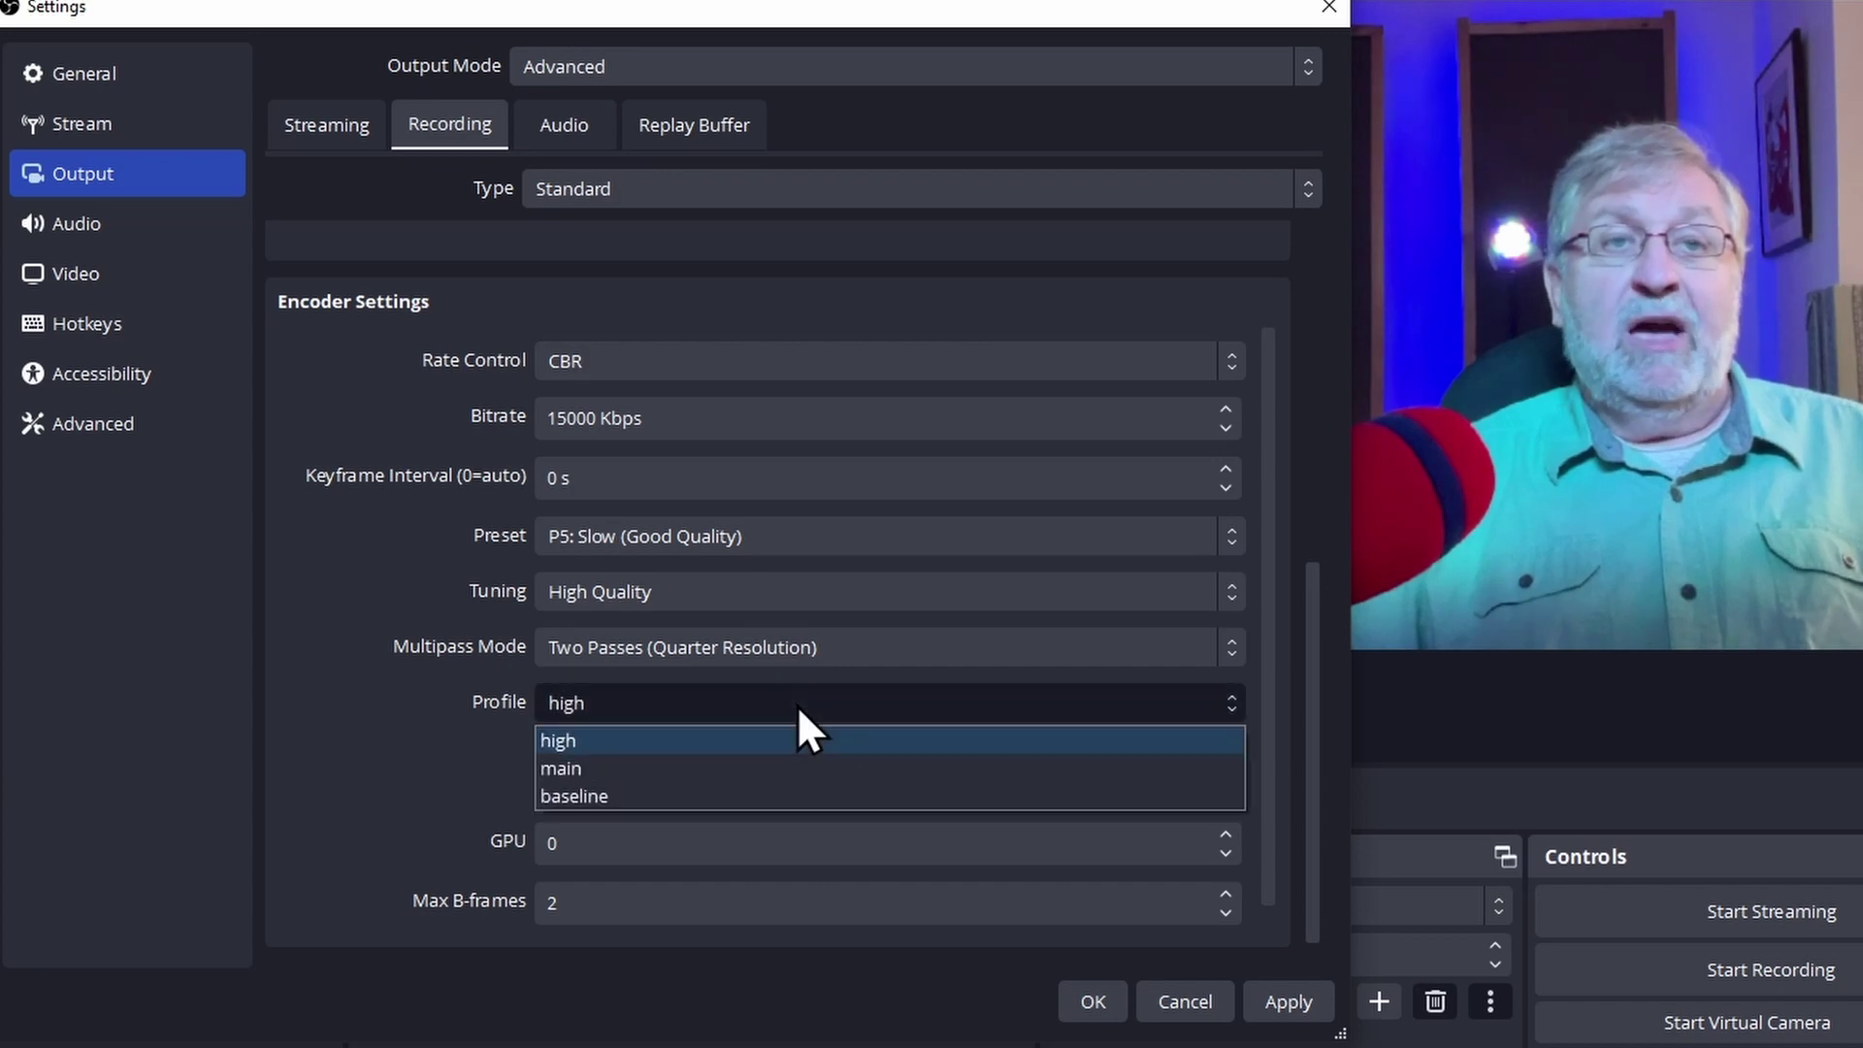
{"action": "left_click", "coordinate": [336, 714]}
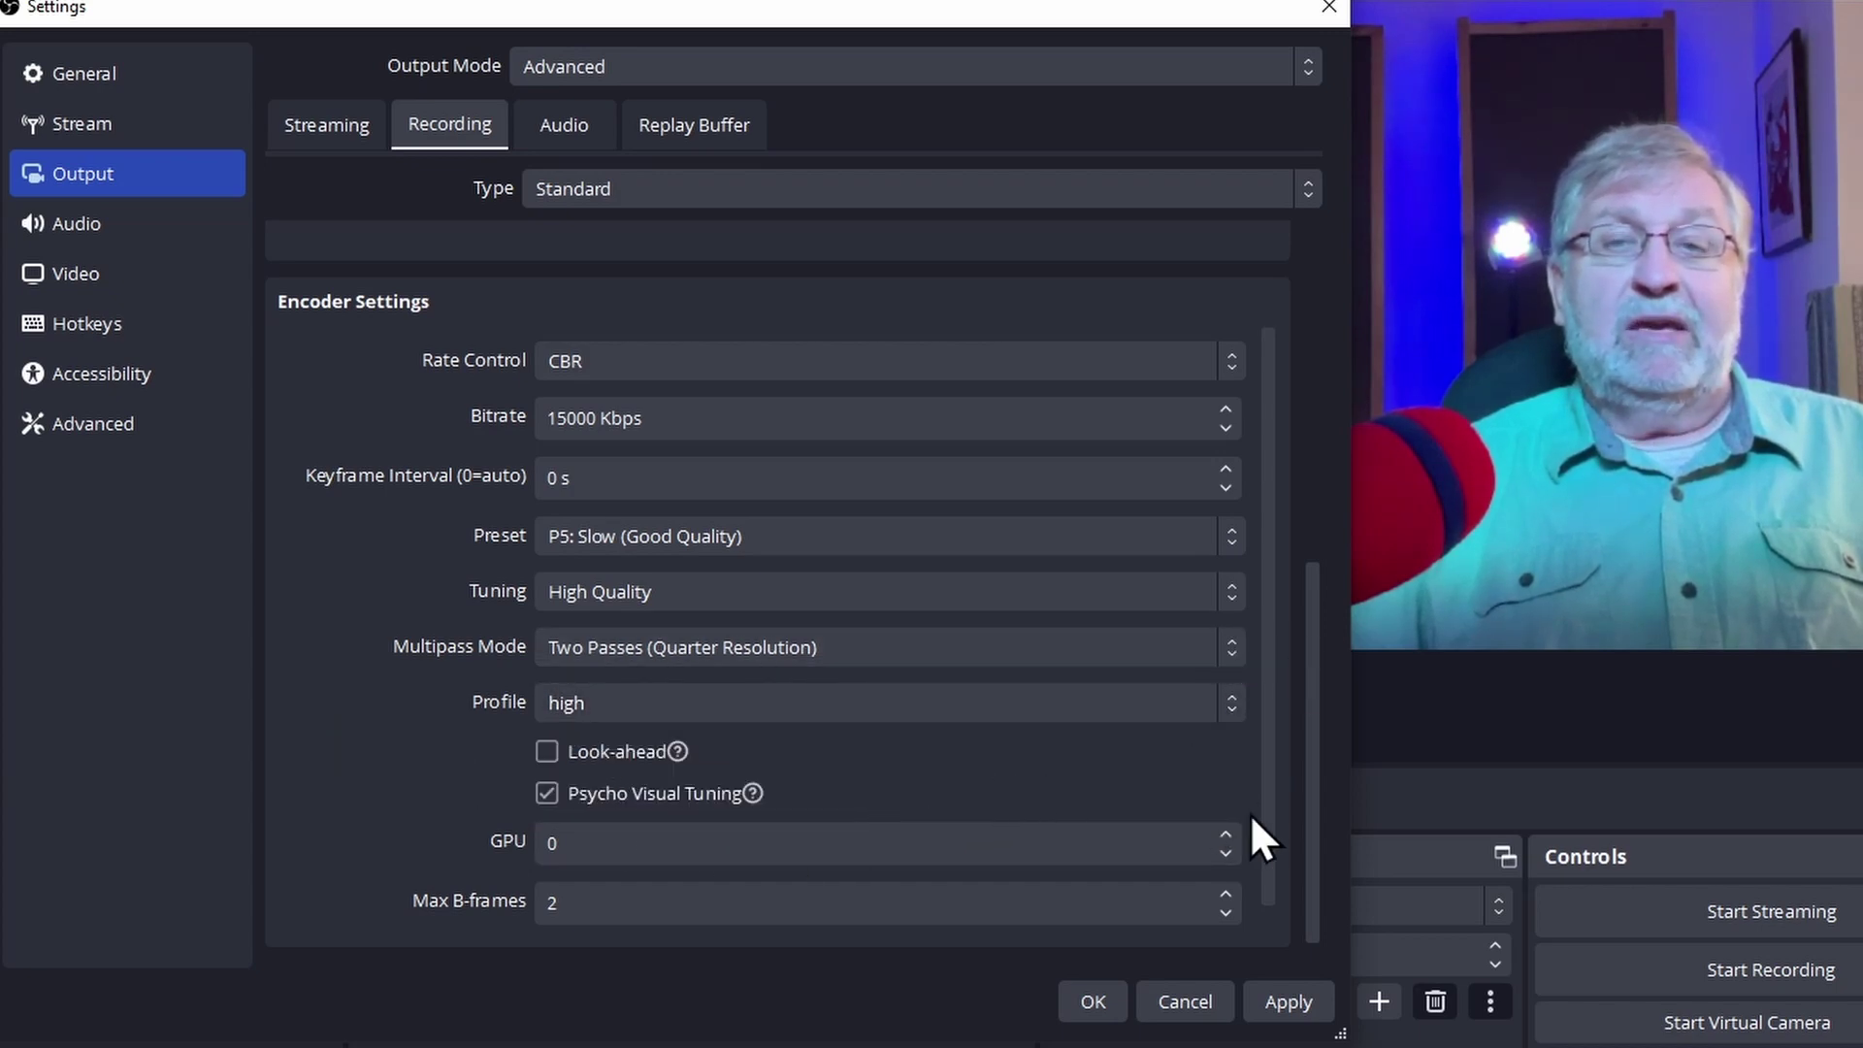
{"action": "scroll", "coordinate": [1267, 778], "scroll_direction": "down", "scroll_amount": 1}
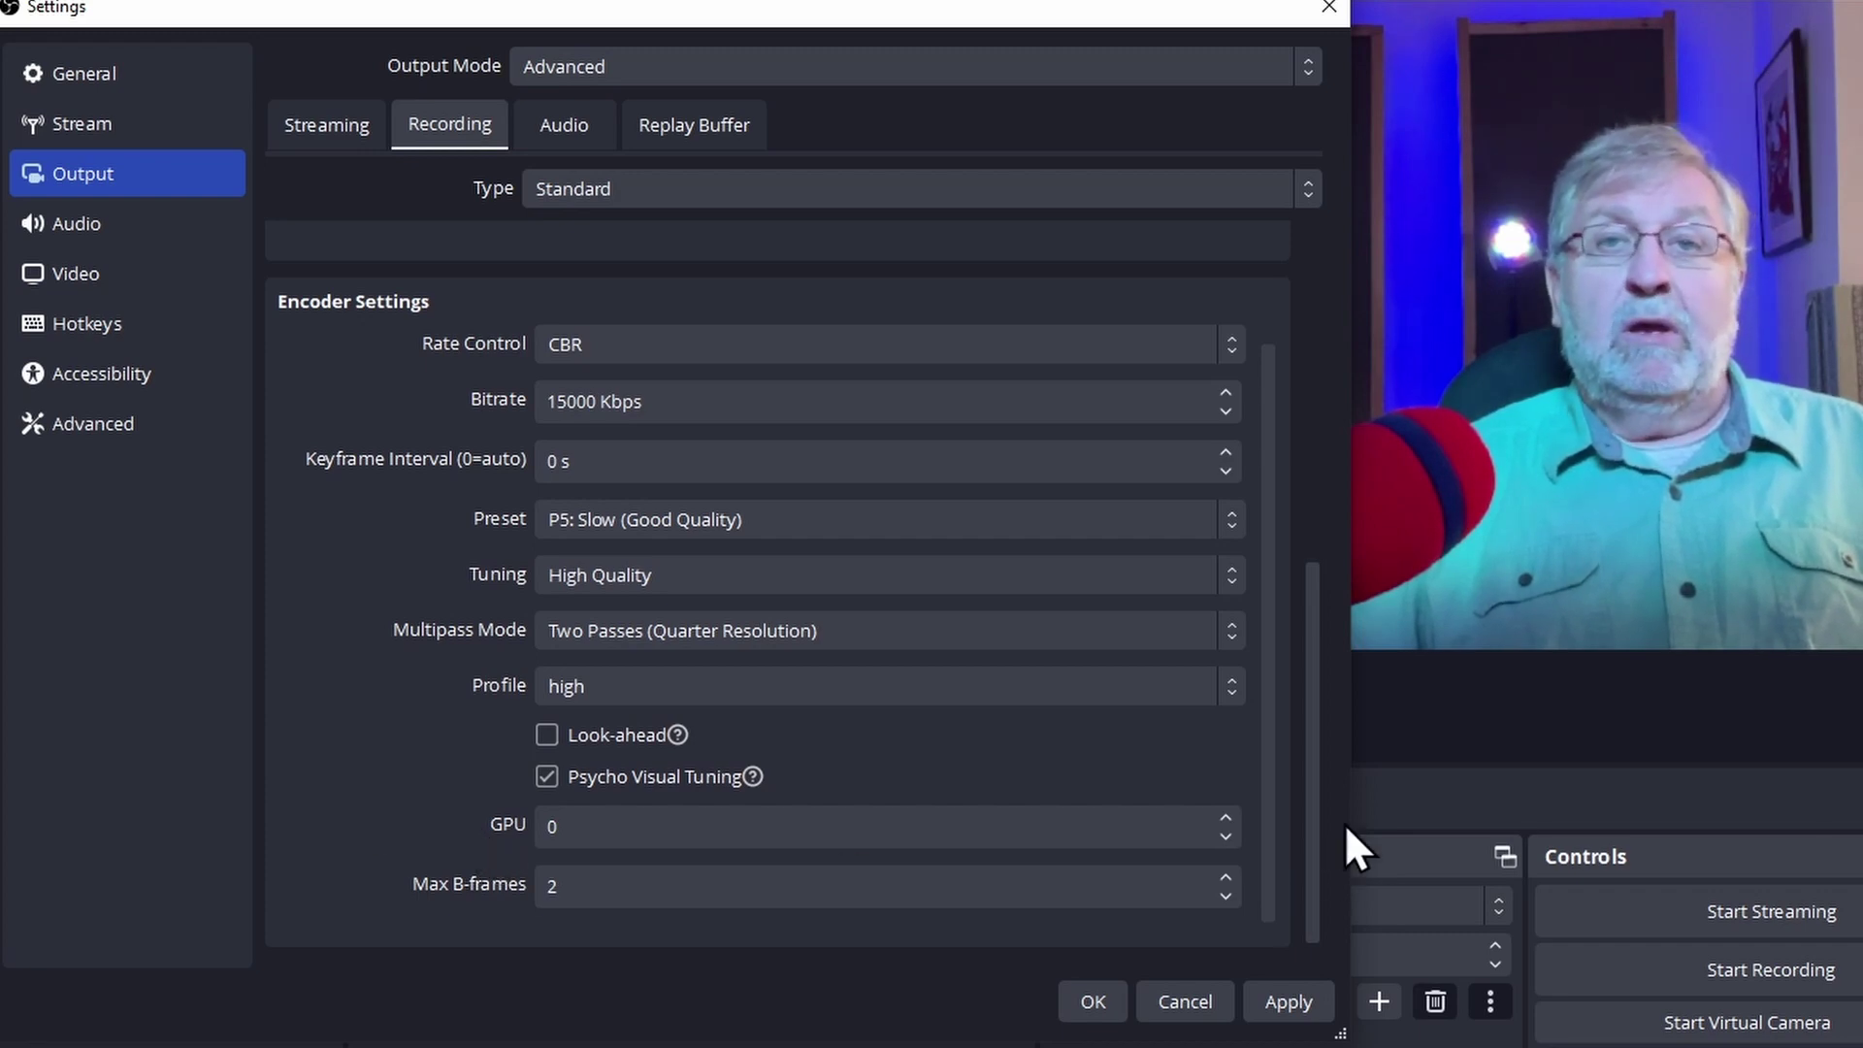
{"action": "left_click_drag", "start_coordinate": [1265, 823], "coordinate": [1289, 624]}
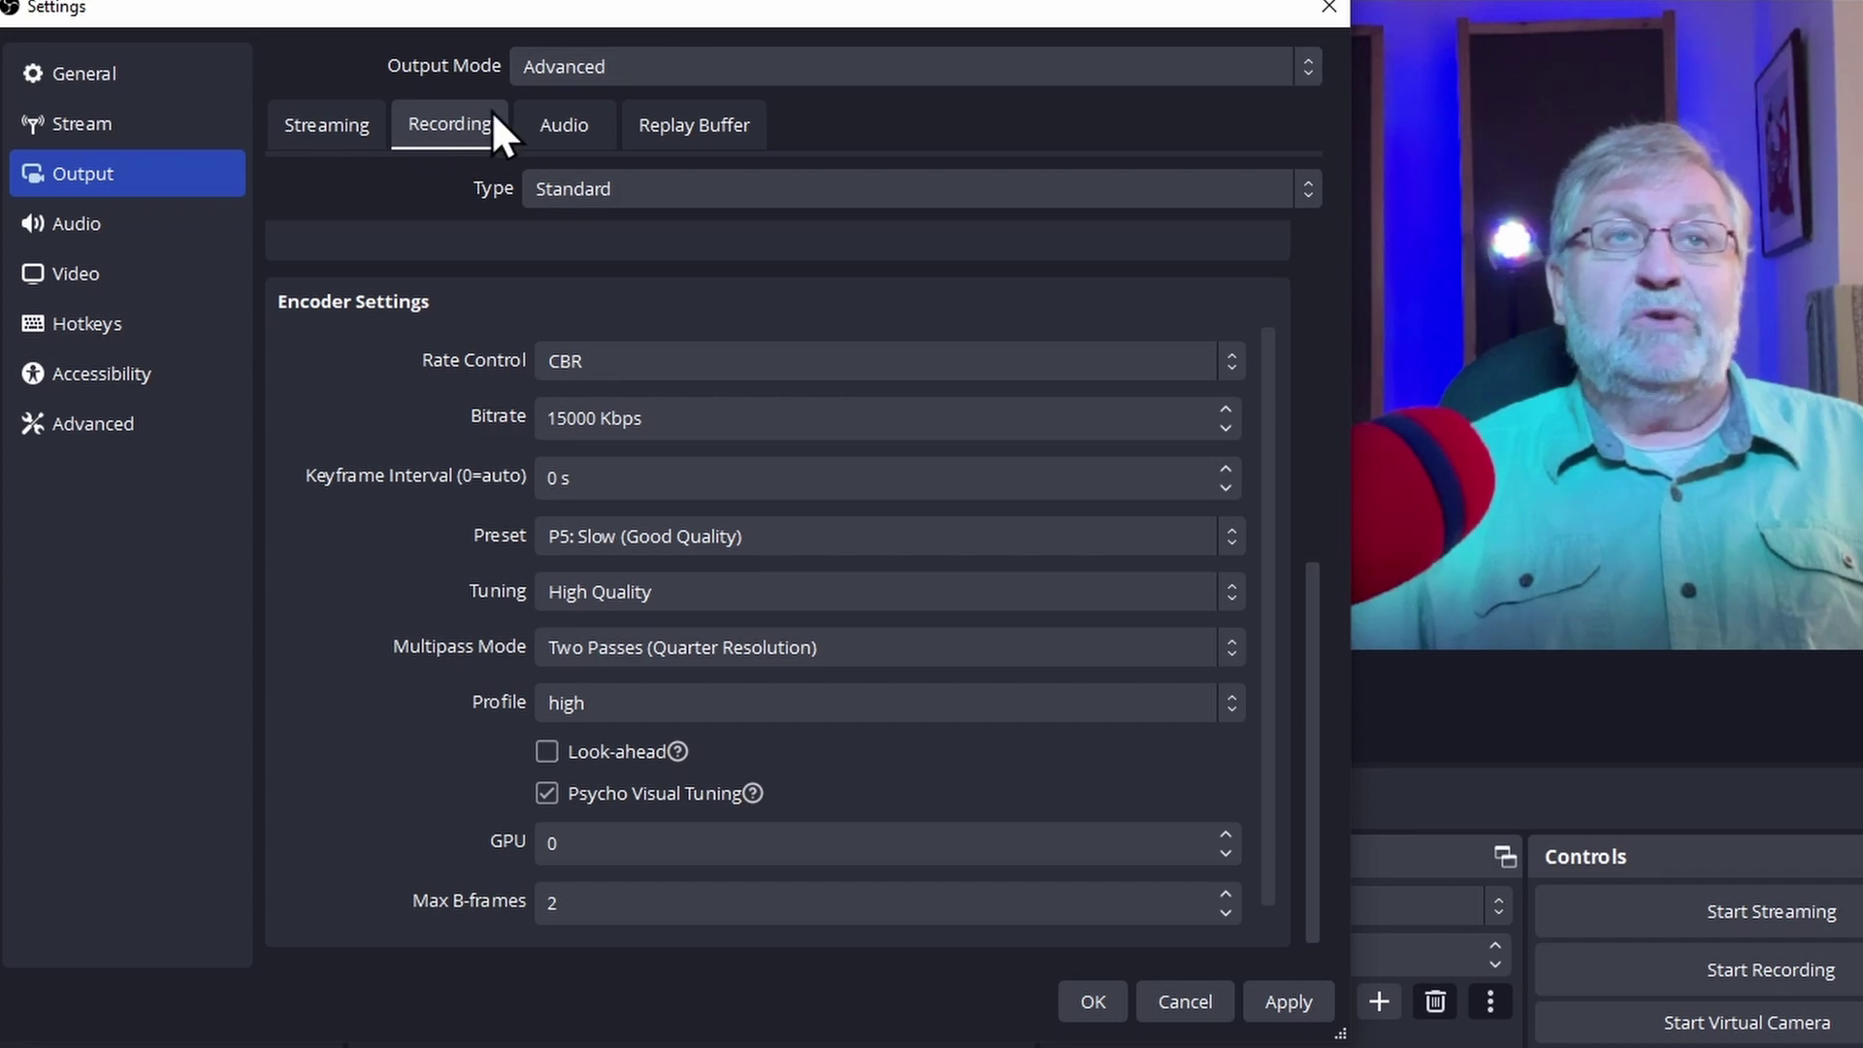
Switch the output mode to Simple to compare its recording settings and return it to Advanced
{"action": "left_click", "coordinate": [629, 64]}
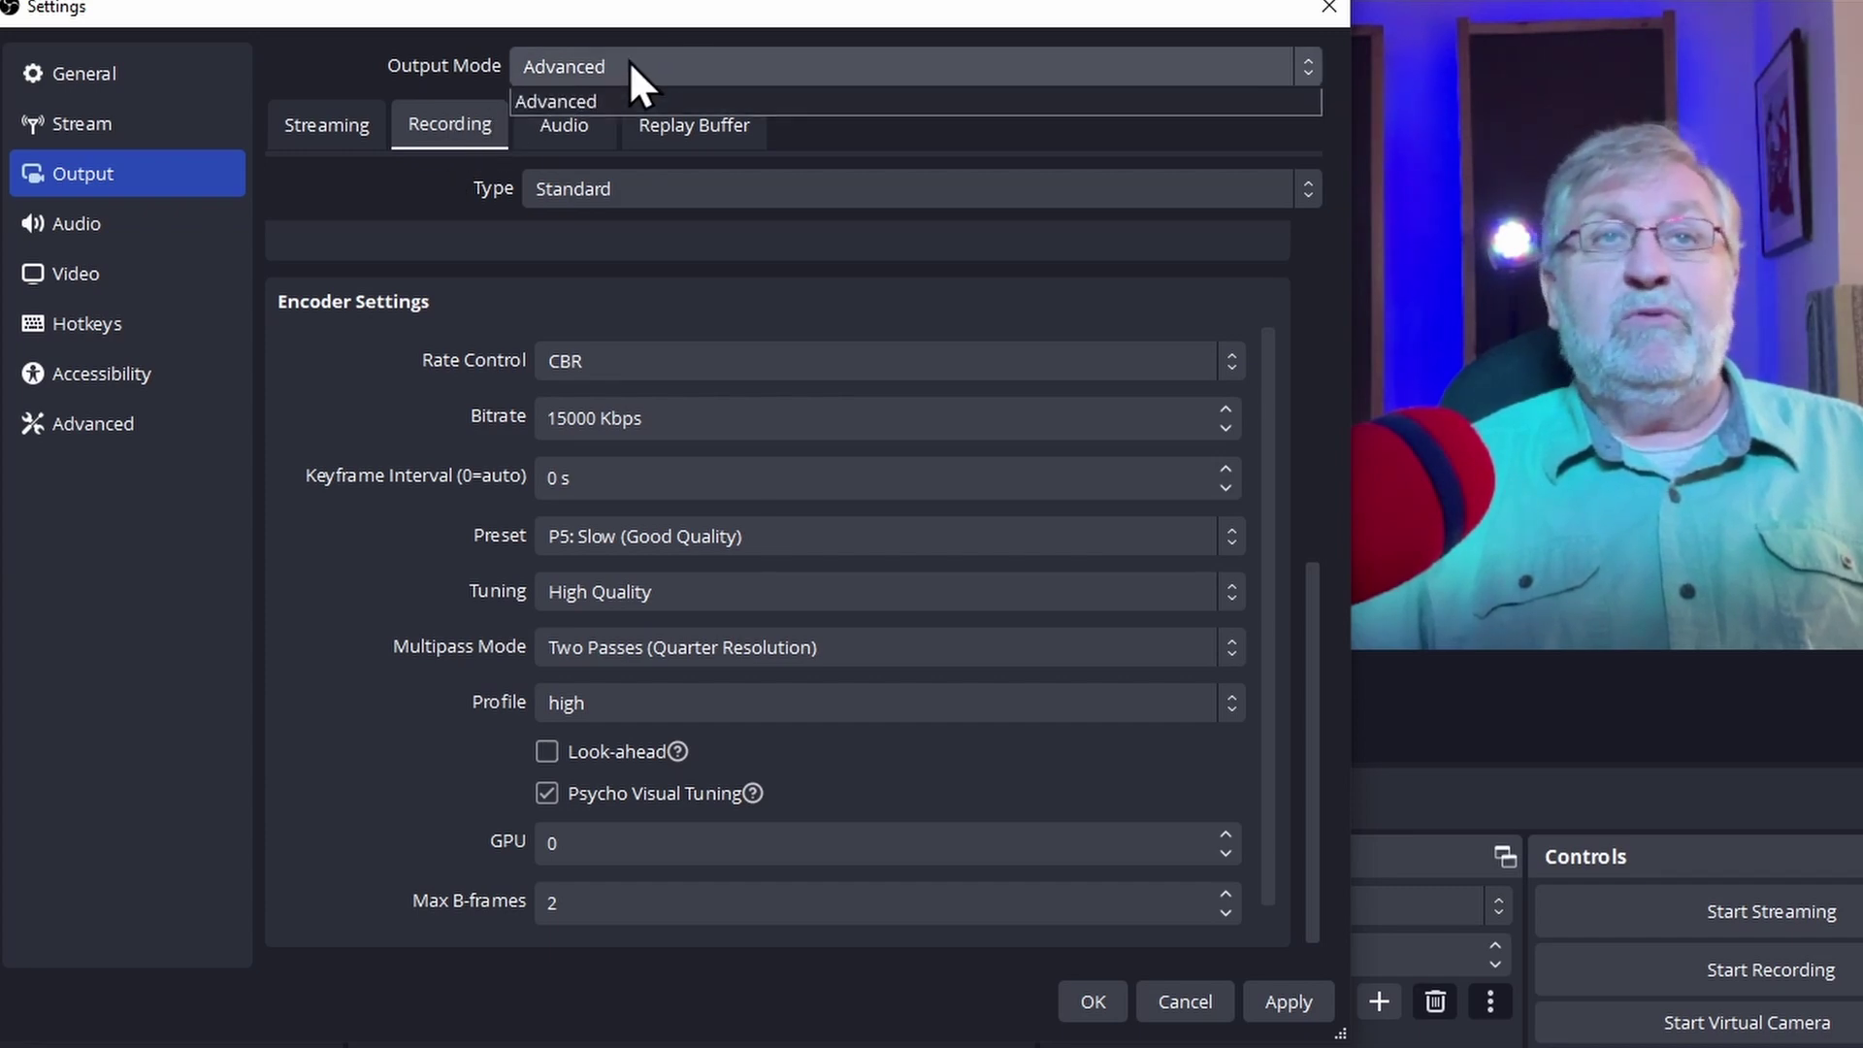
{"action": "left_click", "coordinate": [568, 101]}
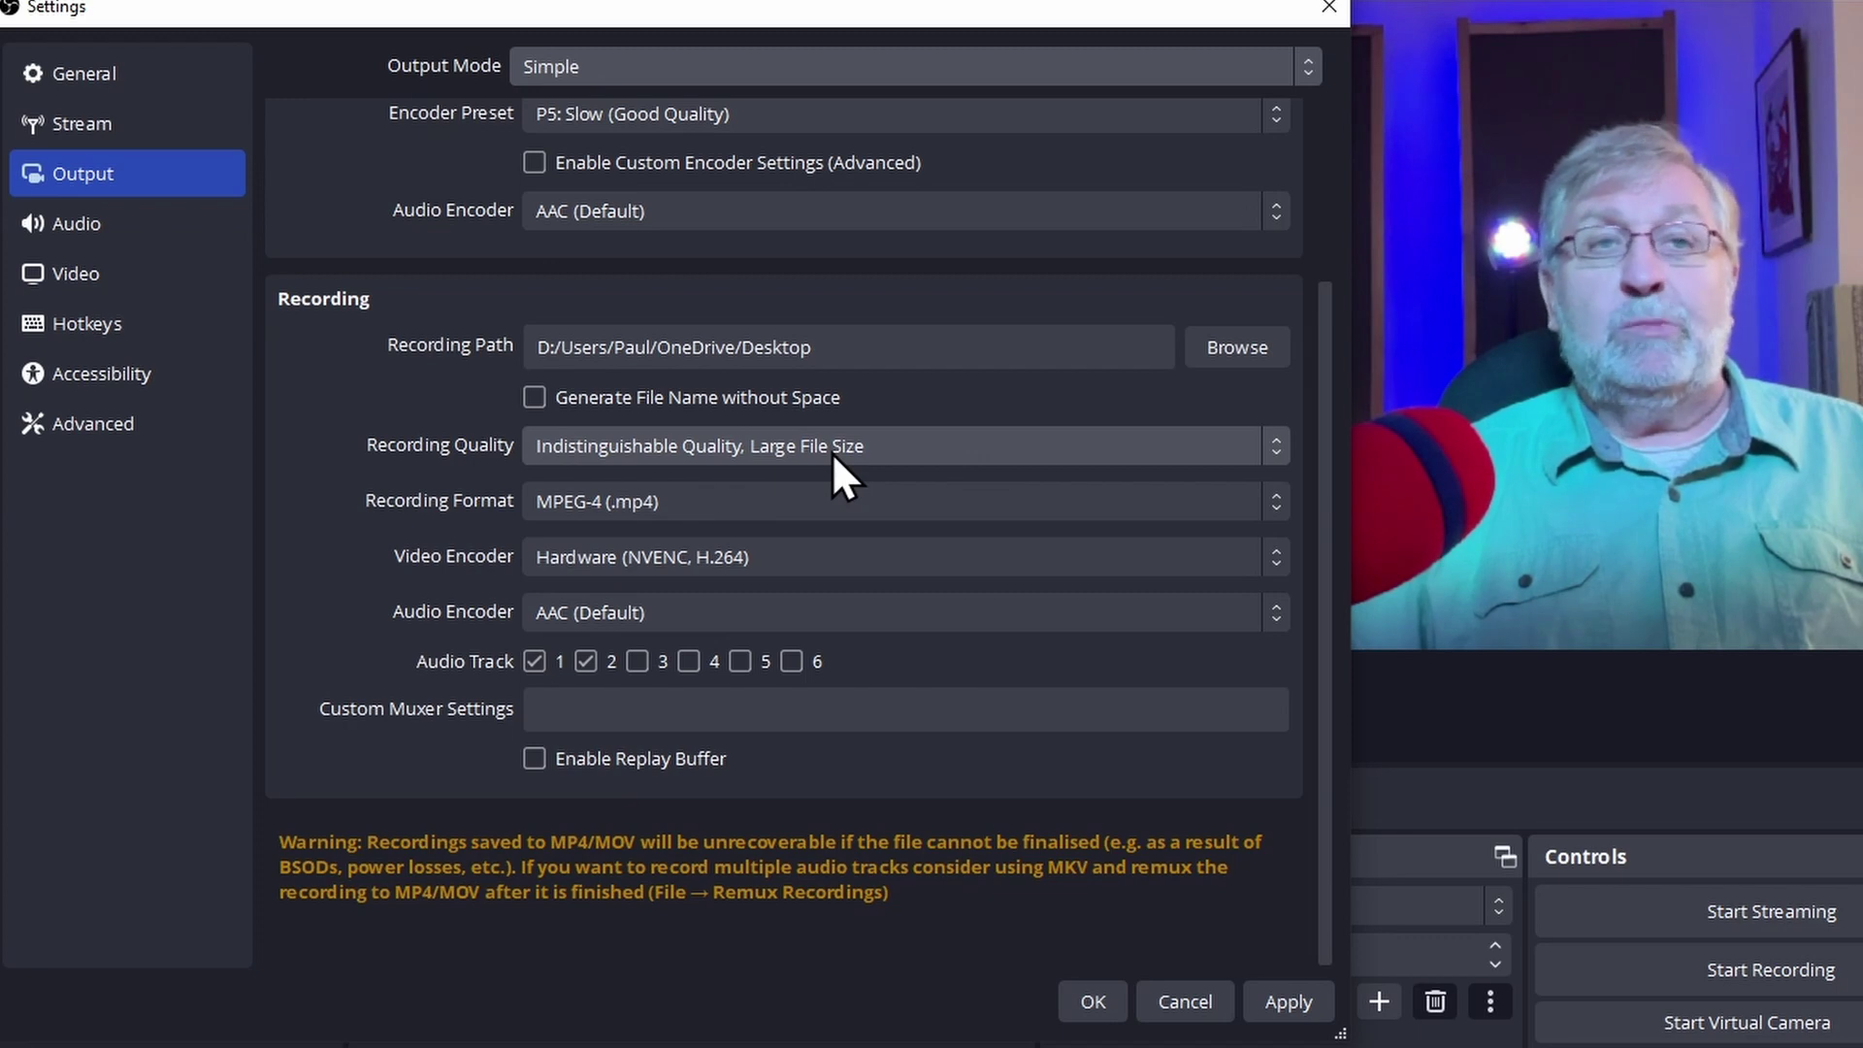
{"action": "left_click", "coordinate": [580, 62]}
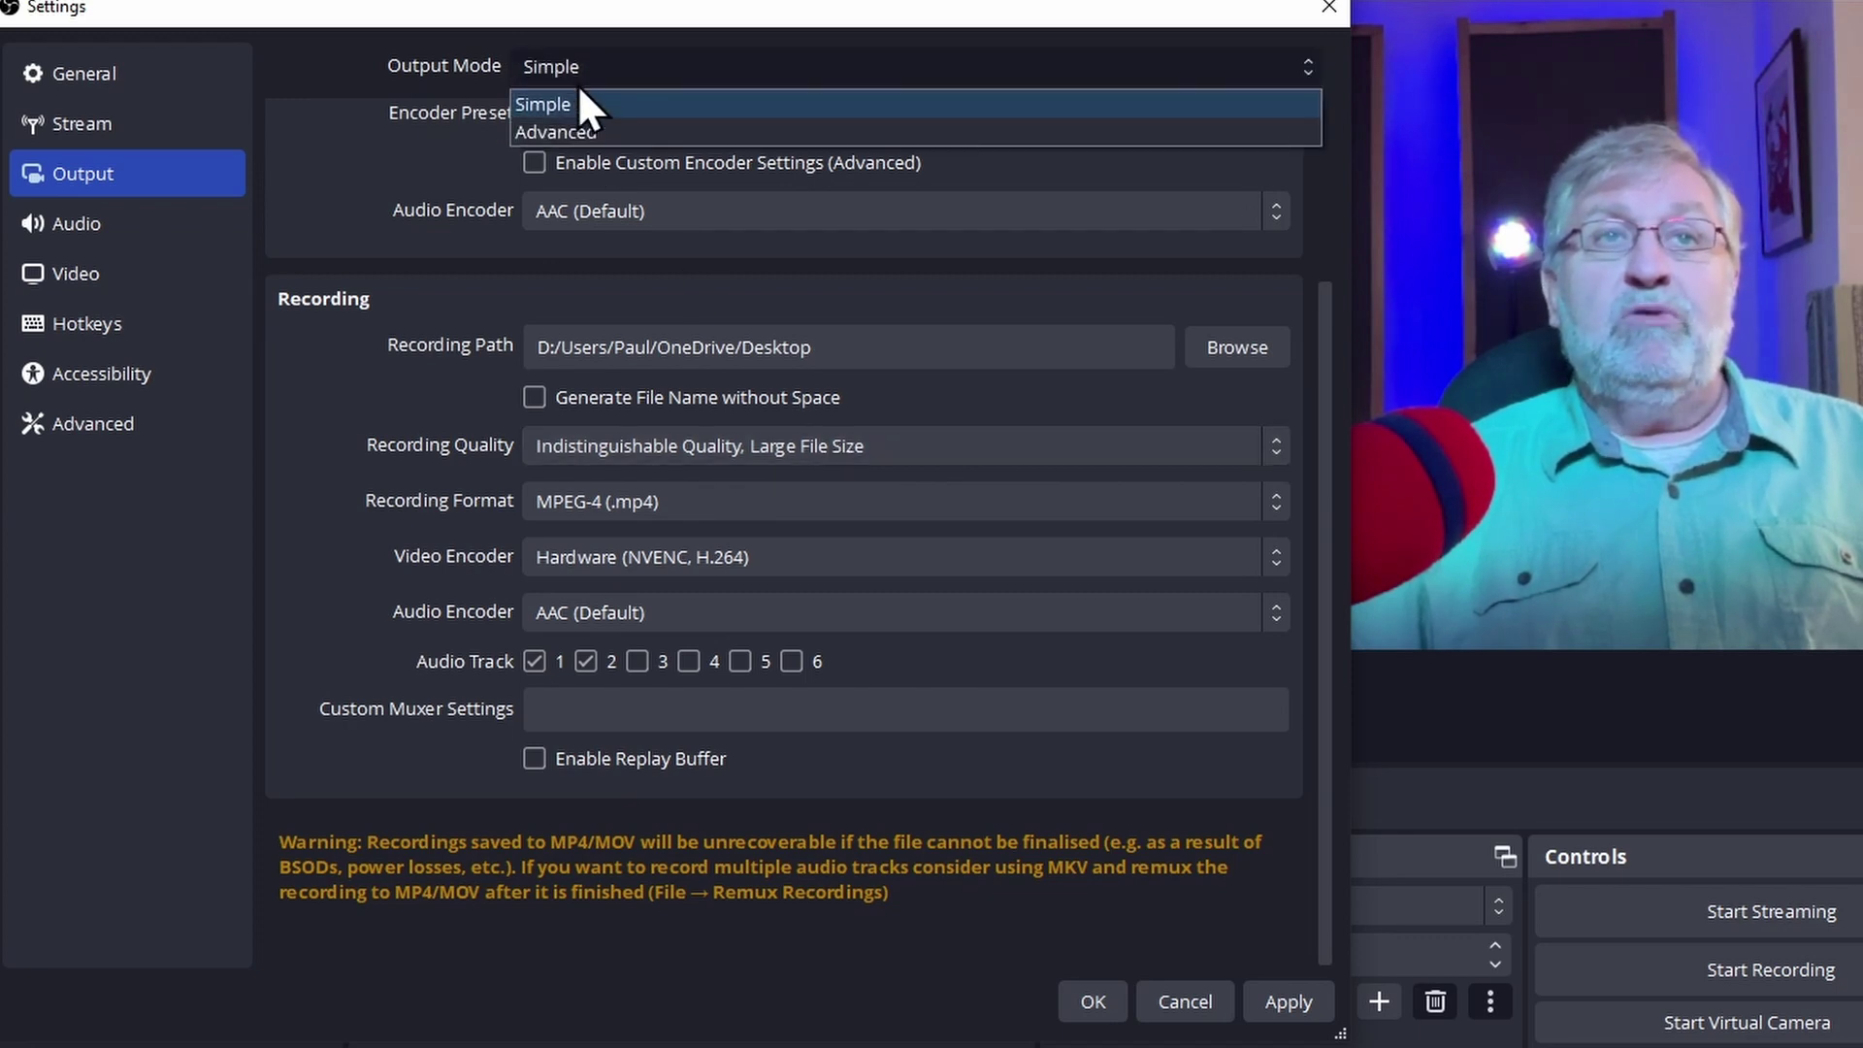
{"action": "left_click", "coordinate": [582, 134]}
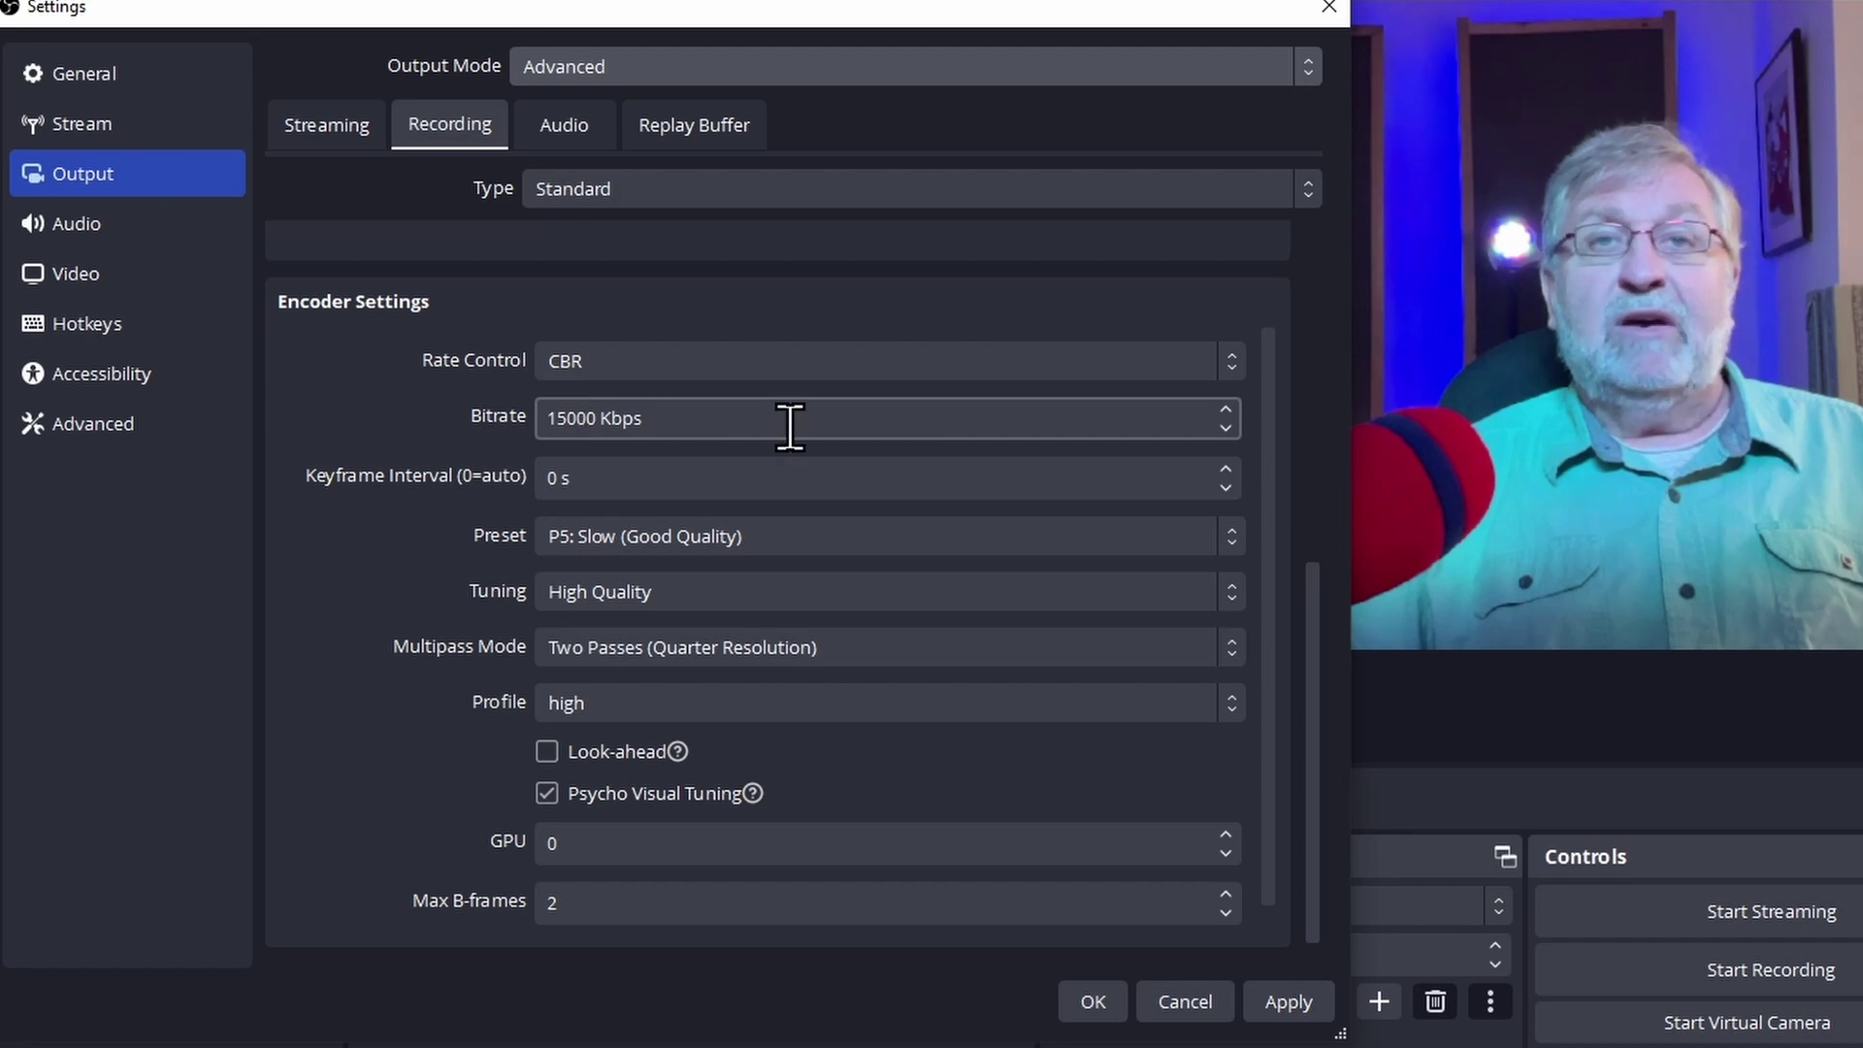
Review the rate control options available for the recording encoder
{"action": "left_click", "coordinate": [660, 357]}
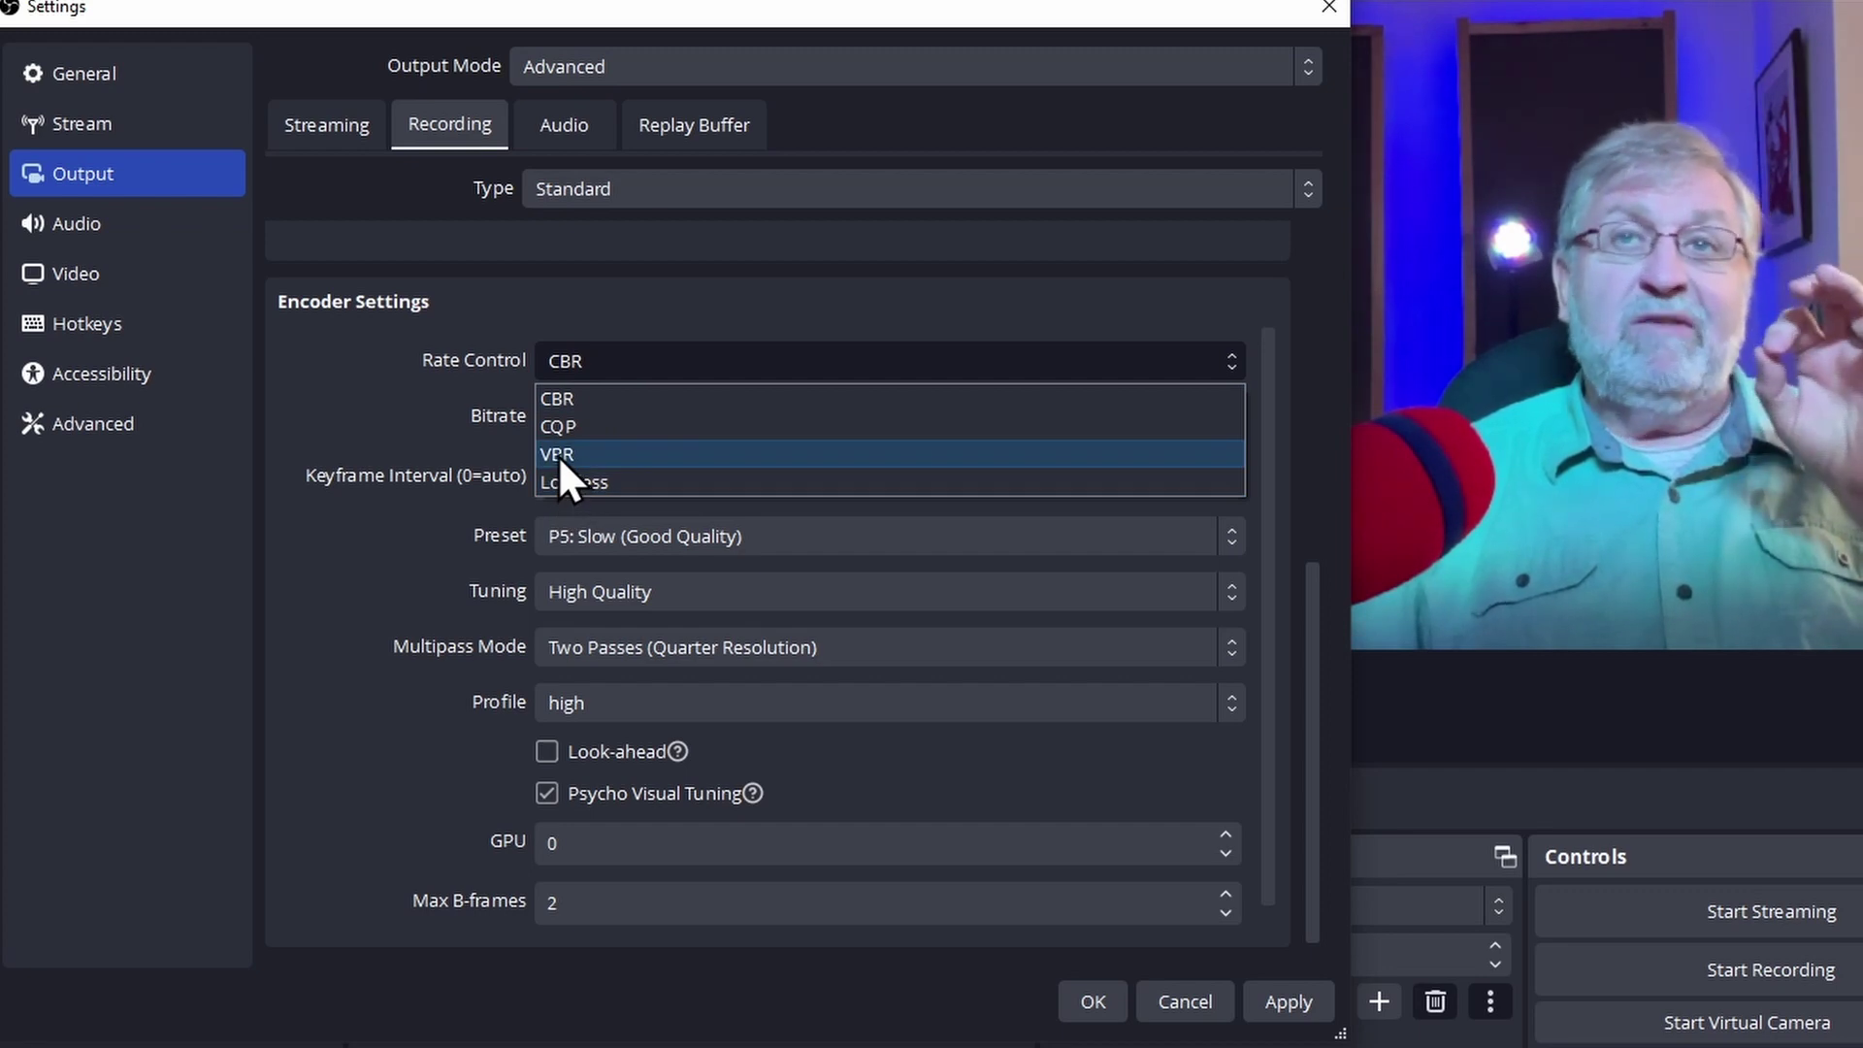
{"action": "left_click", "coordinate": [384, 355]}
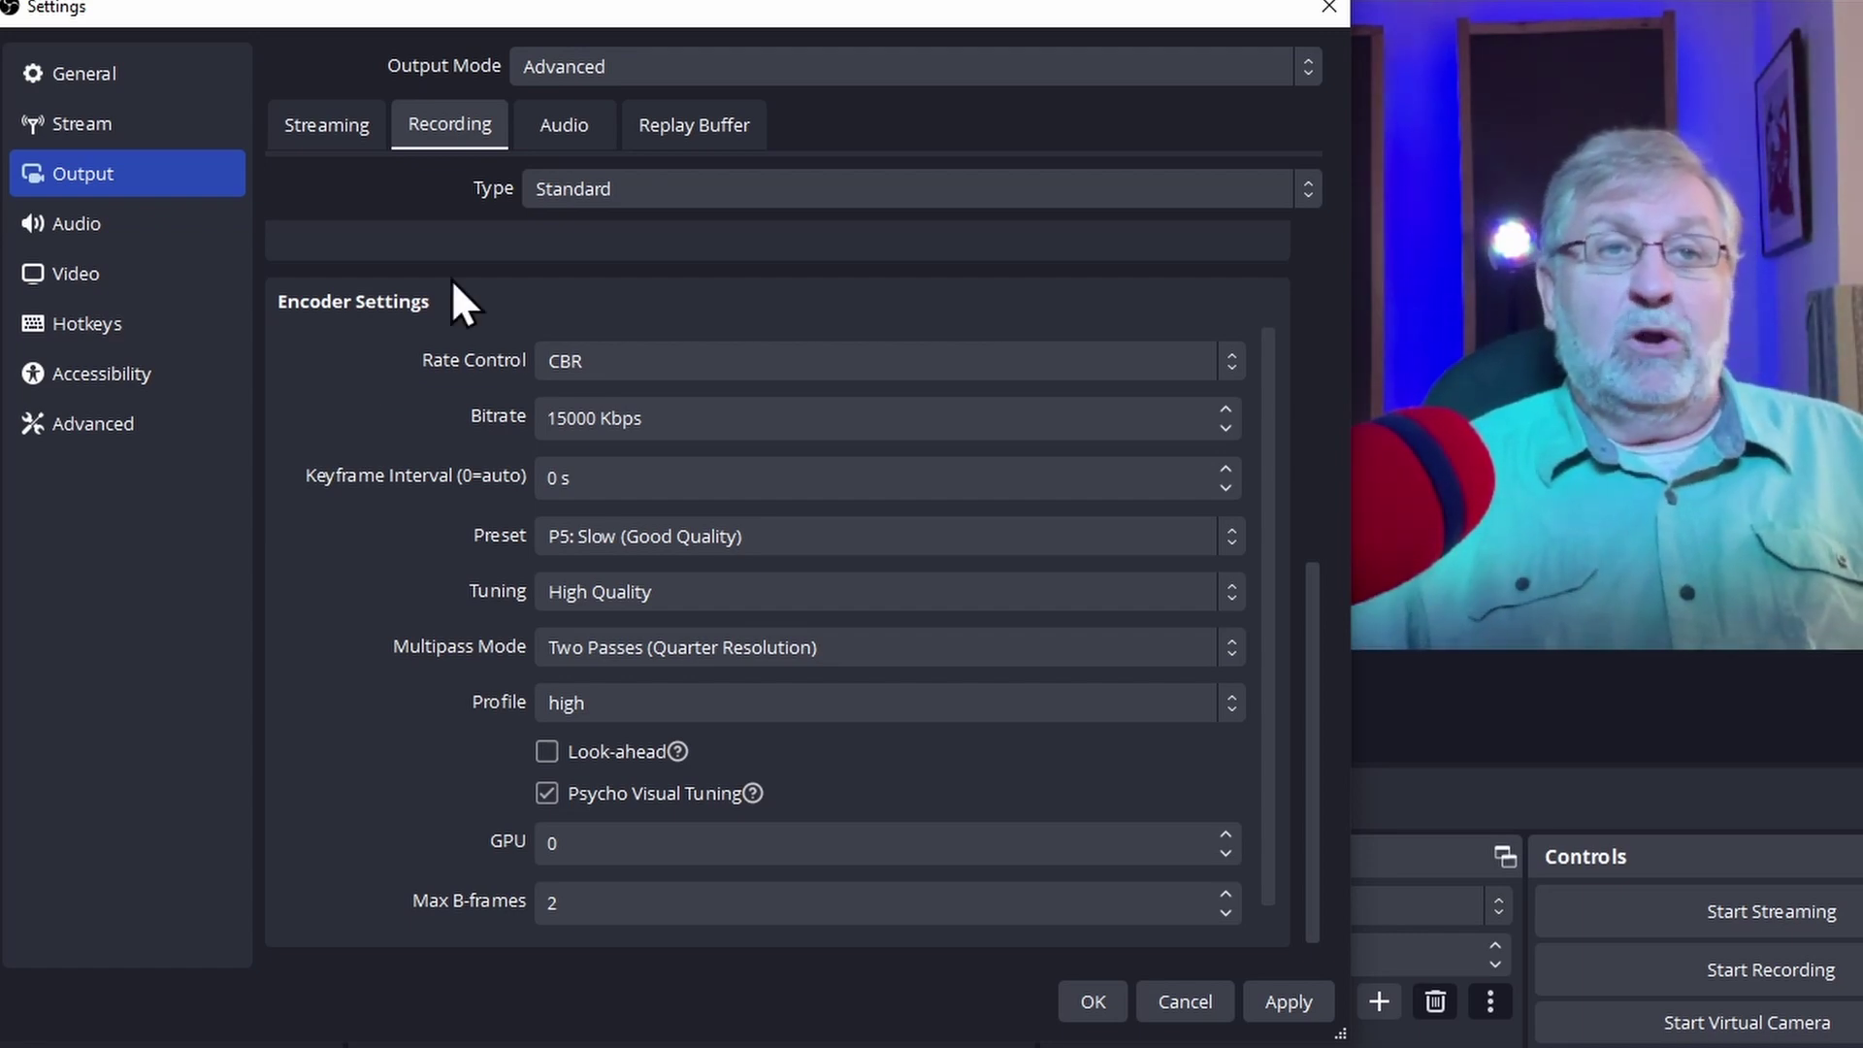
Set the output audio bitrate of Track 1 and Track 2 to 128
{"action": "left_click", "coordinate": [564, 131]}
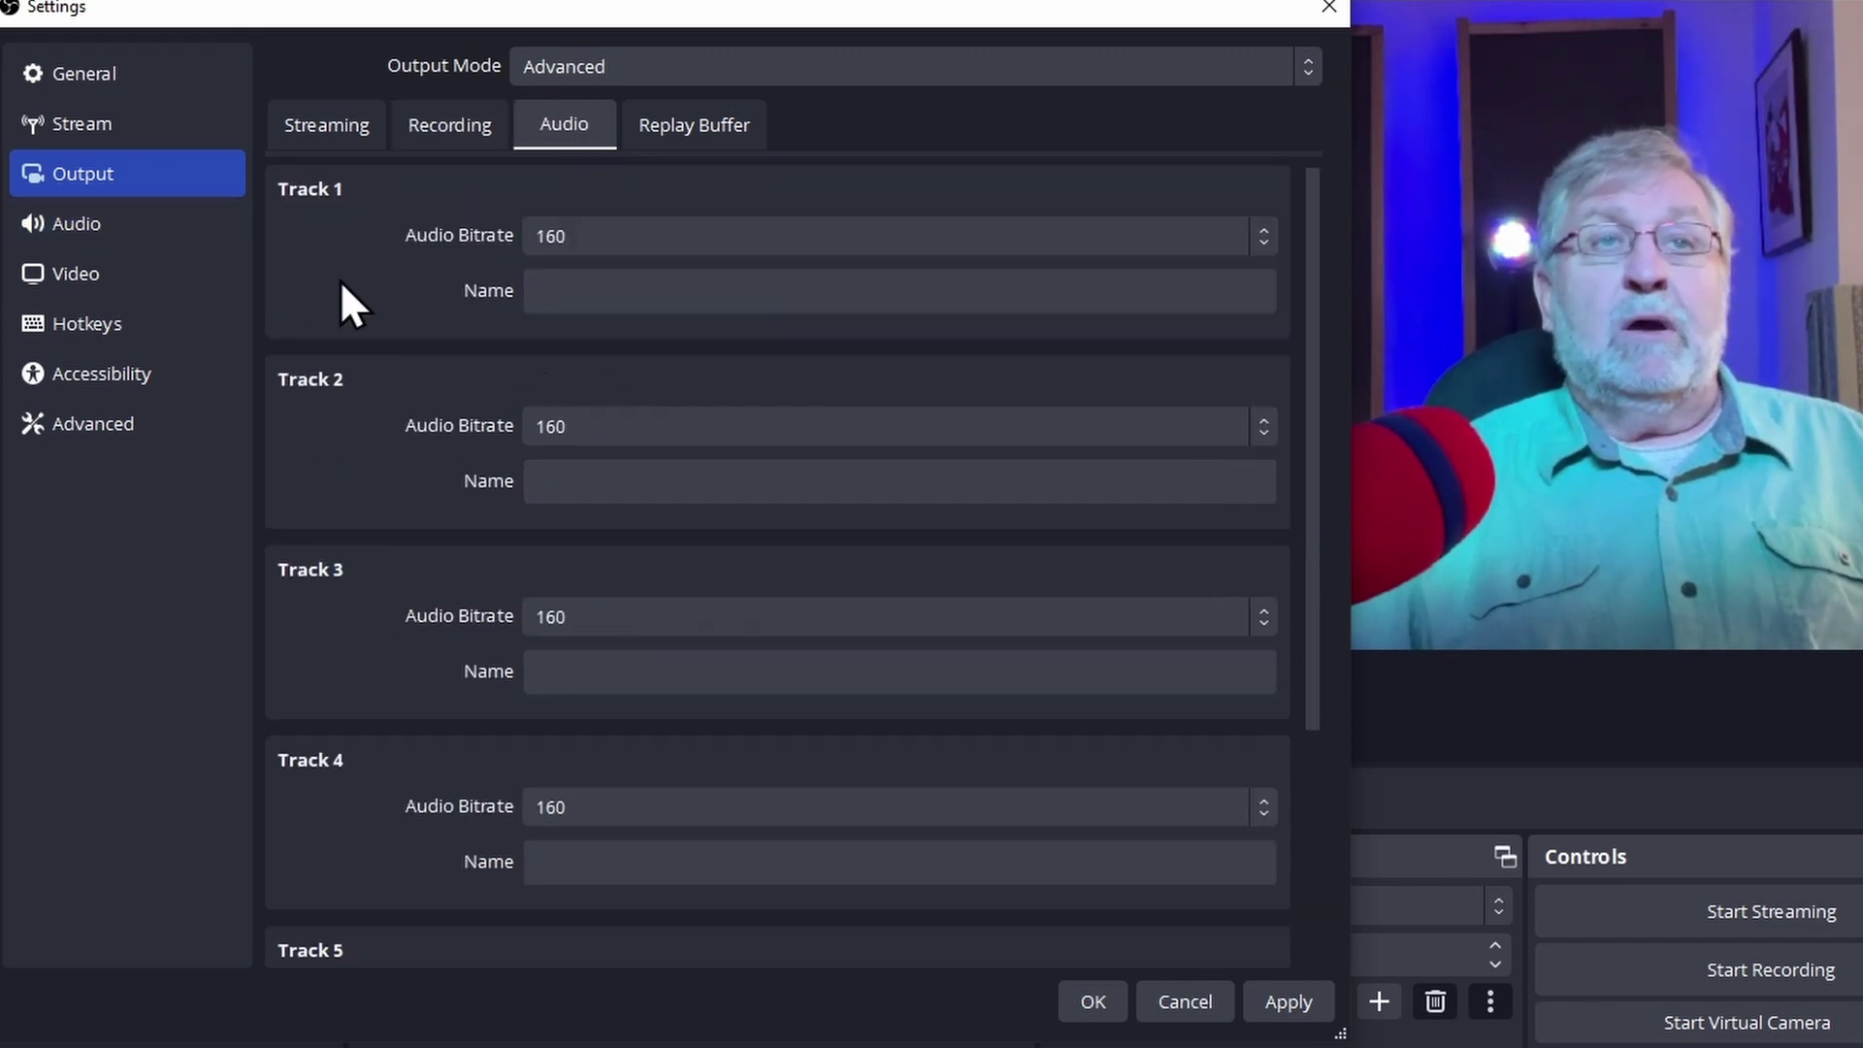
{"action": "left_click", "coordinate": [619, 243]}
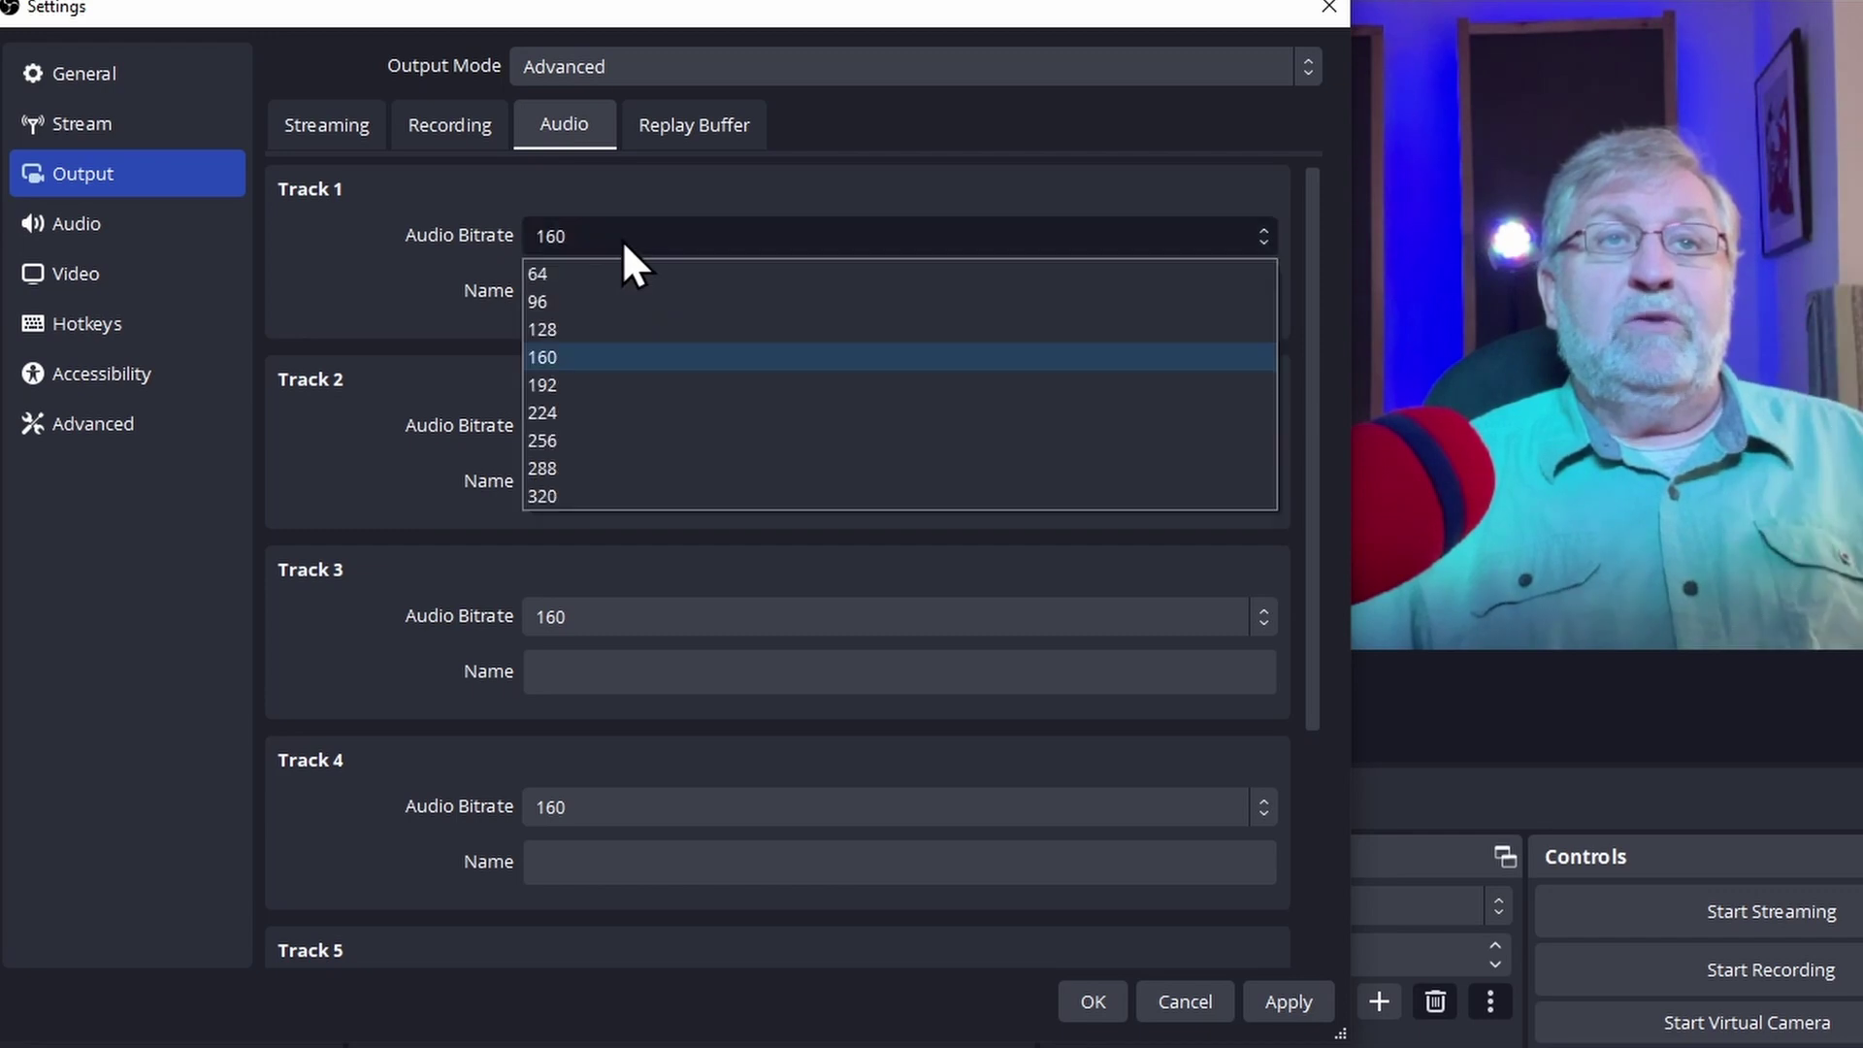
{"action": "left_click", "coordinate": [551, 335]}
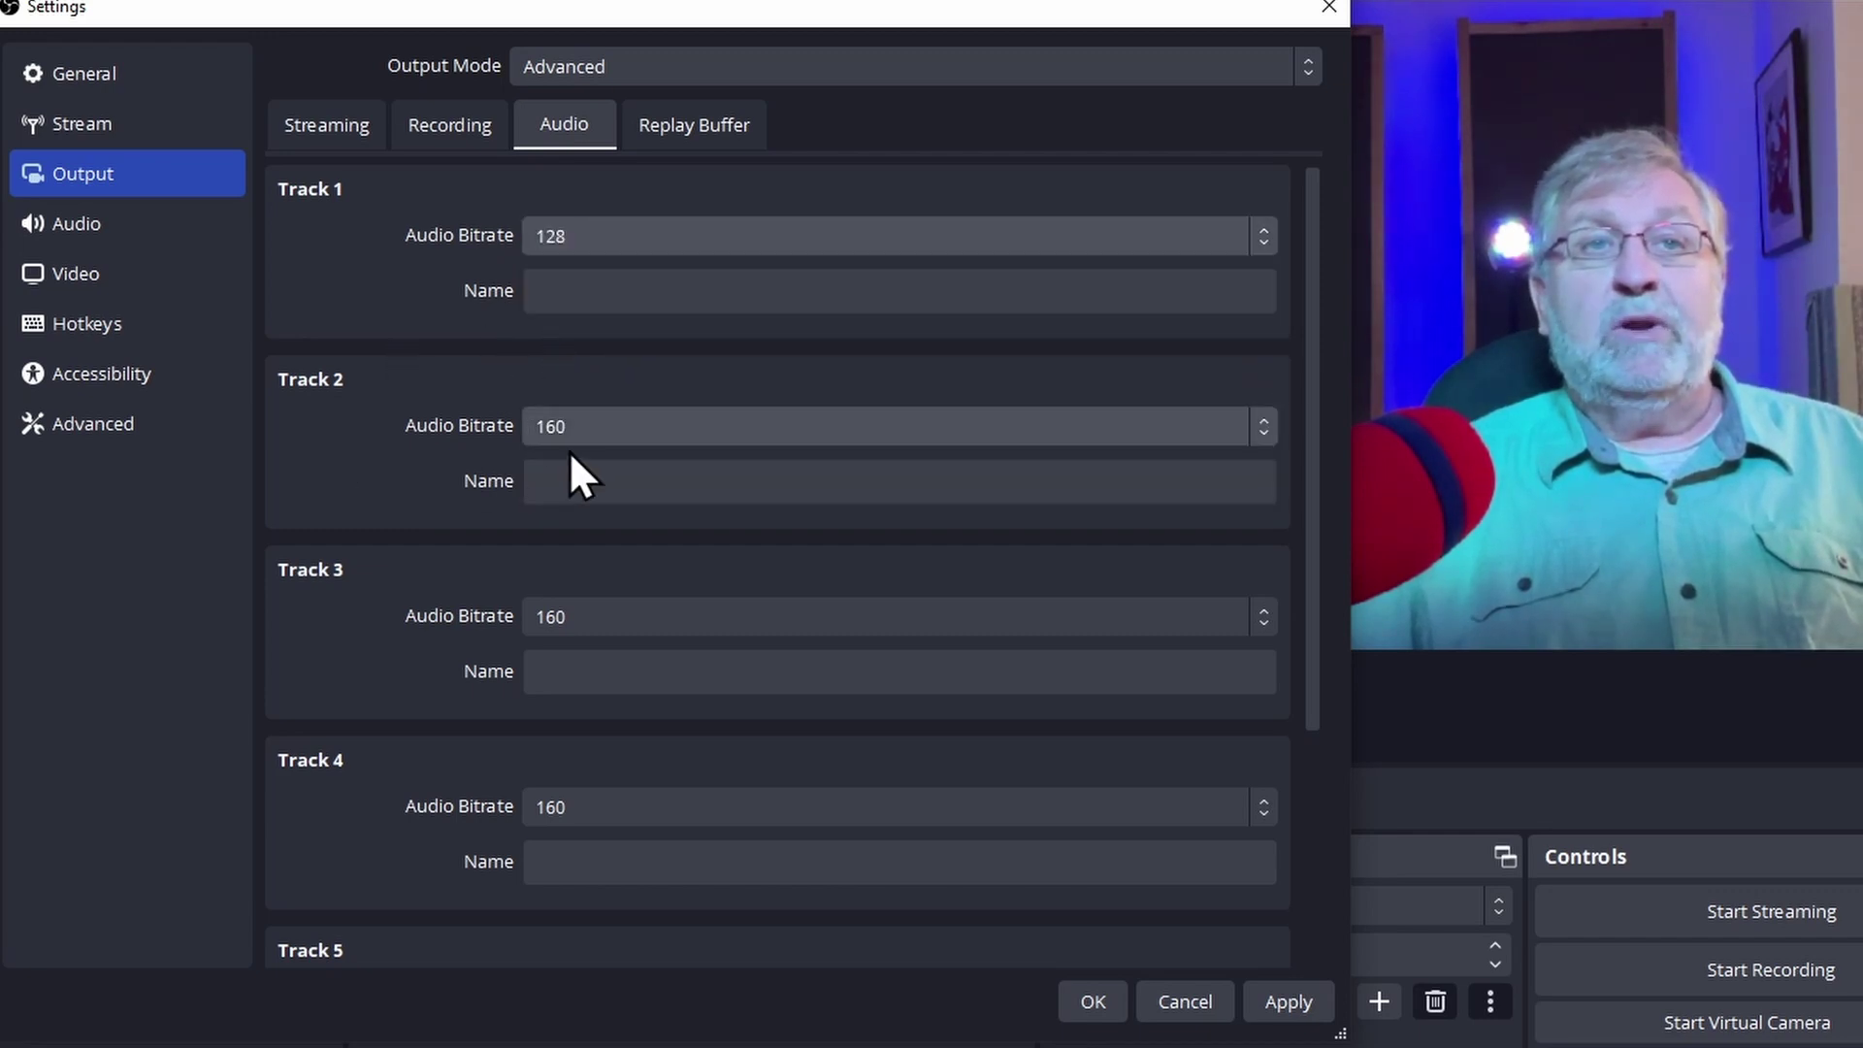
{"action": "left_click", "coordinate": [580, 424]}
{"action": "left_click", "coordinate": [540, 522]}
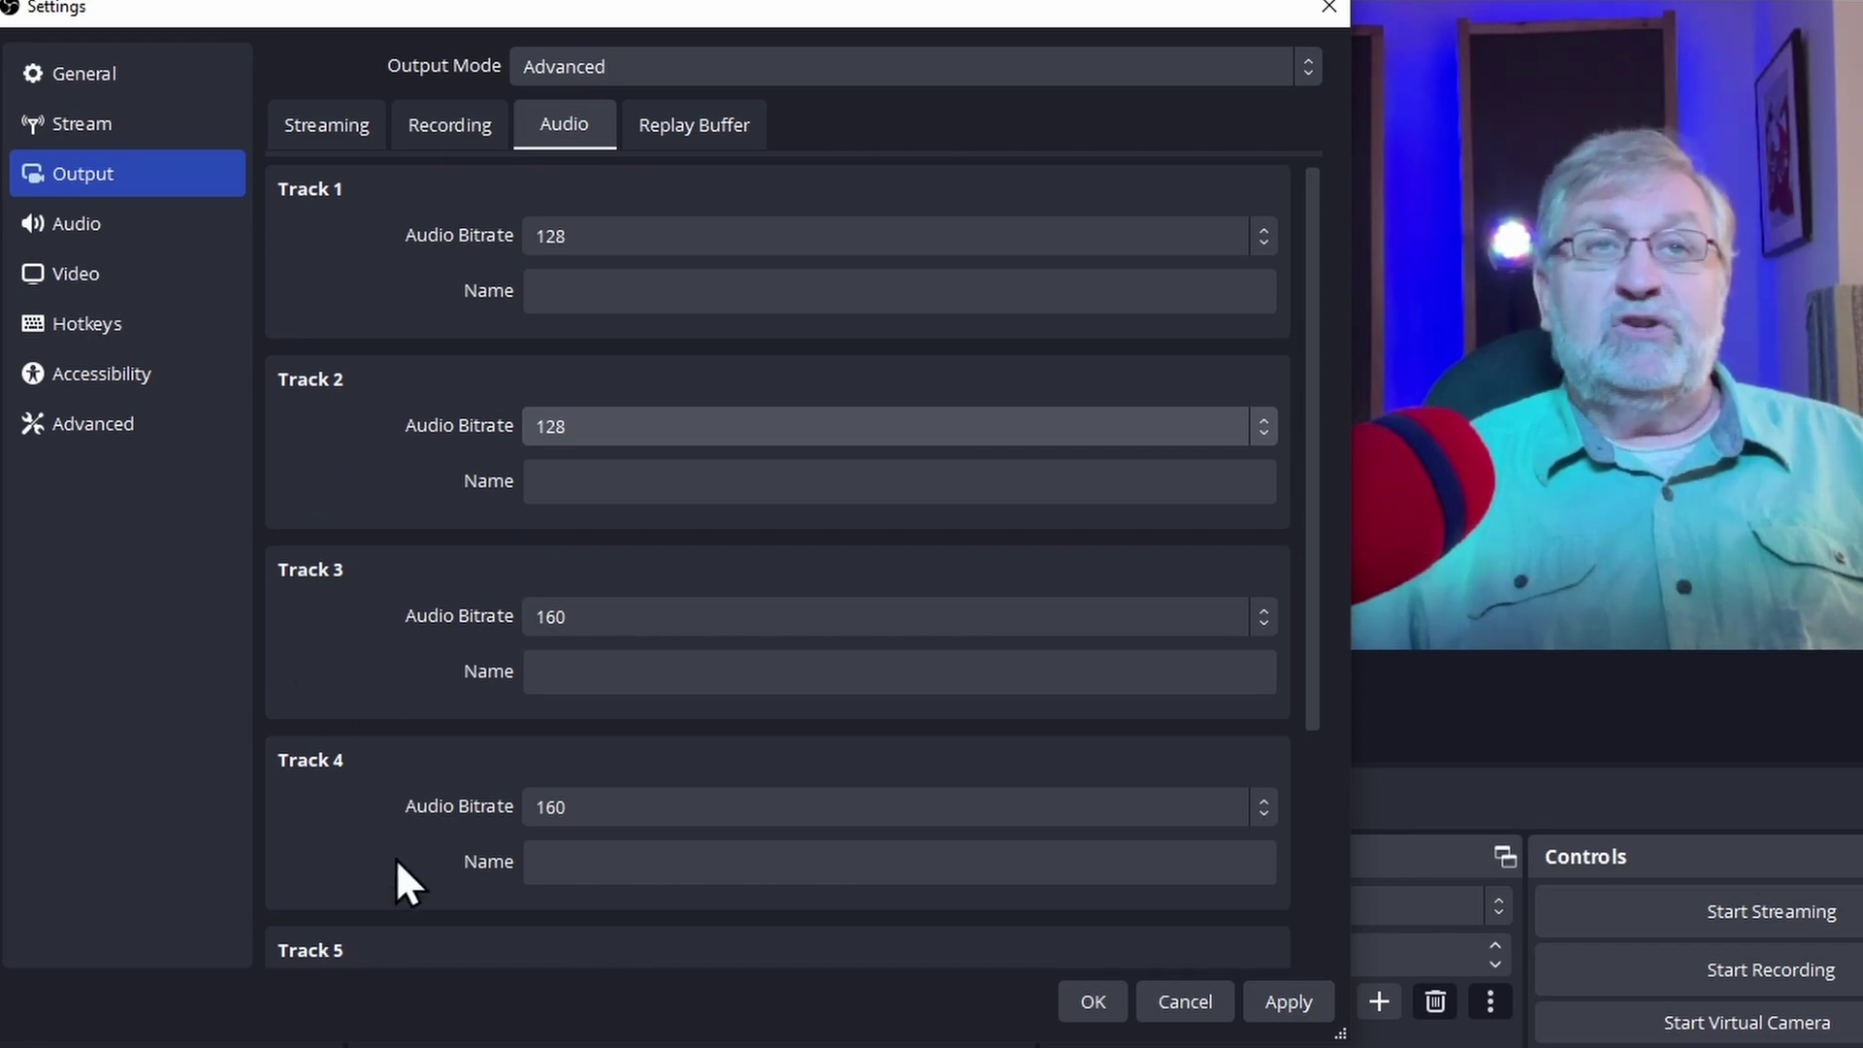
Enable the replay buffer to view its maximum replay time setting and disable it again
{"action": "left_click", "coordinate": [727, 121]}
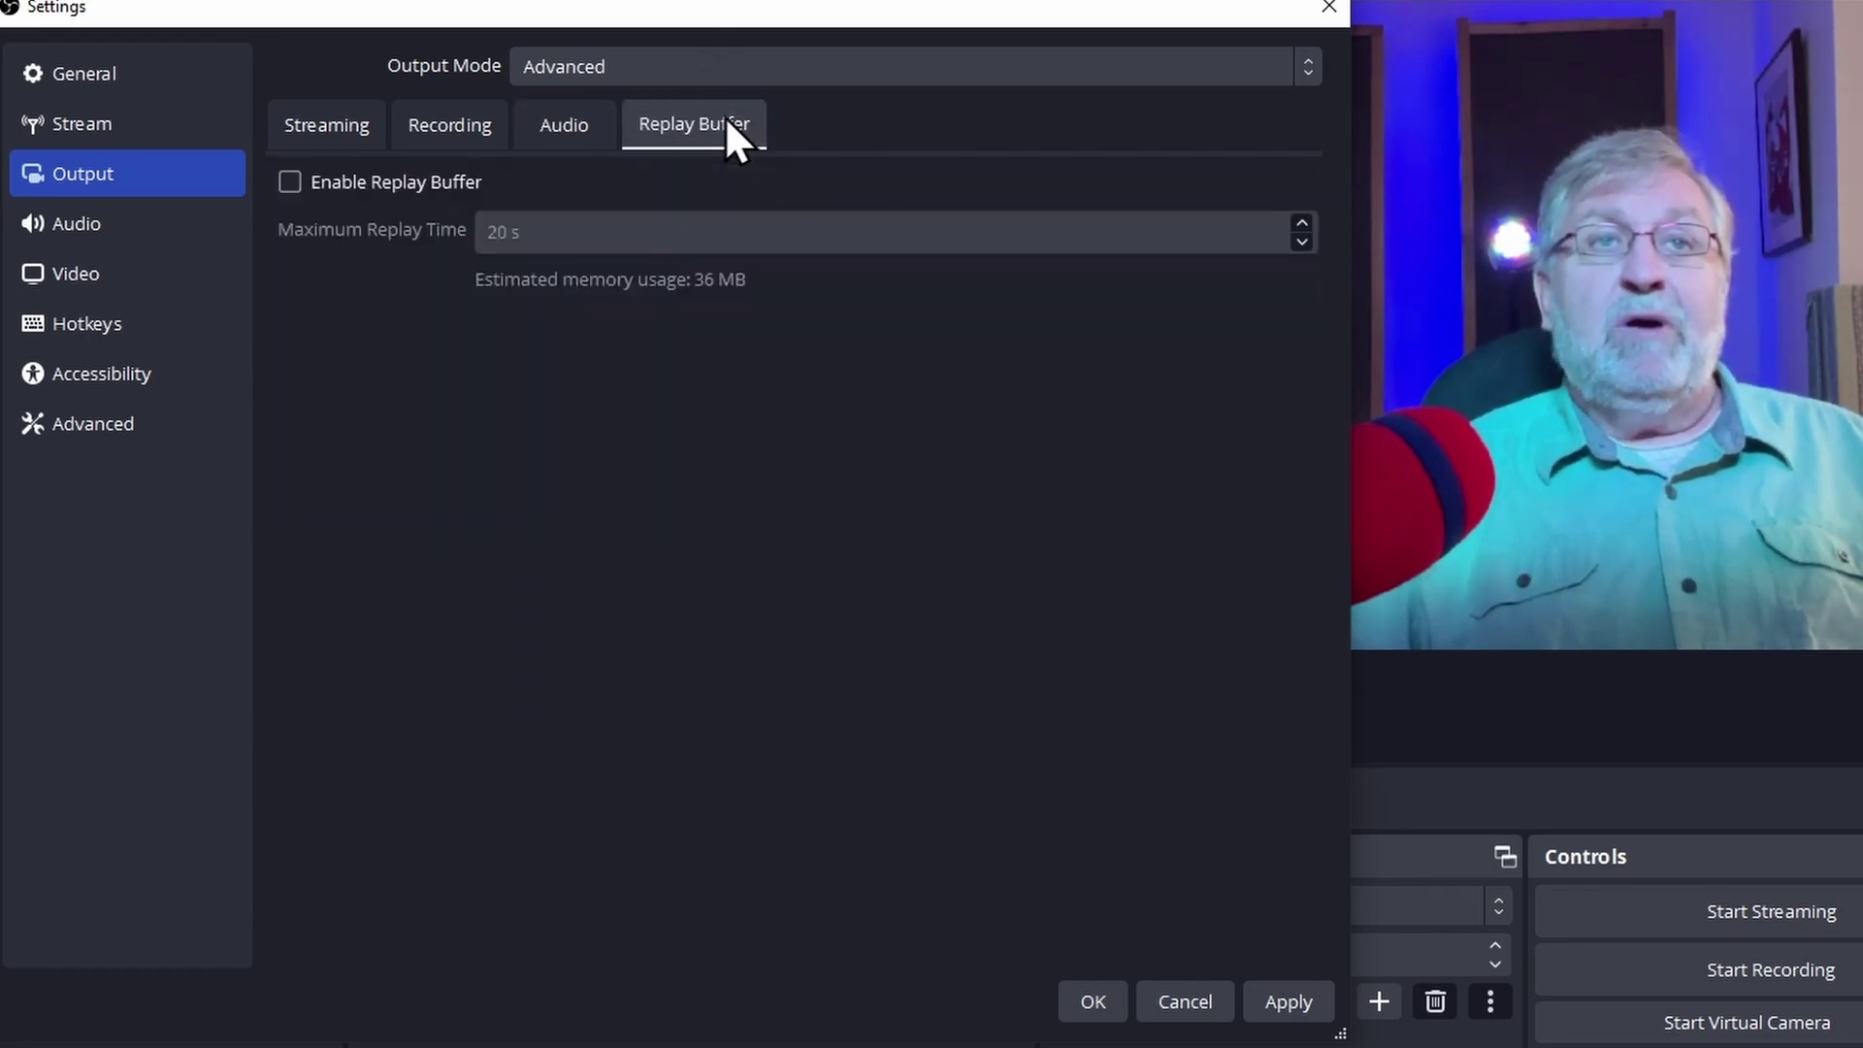
{"action": "left_click", "coordinate": [290, 181]}
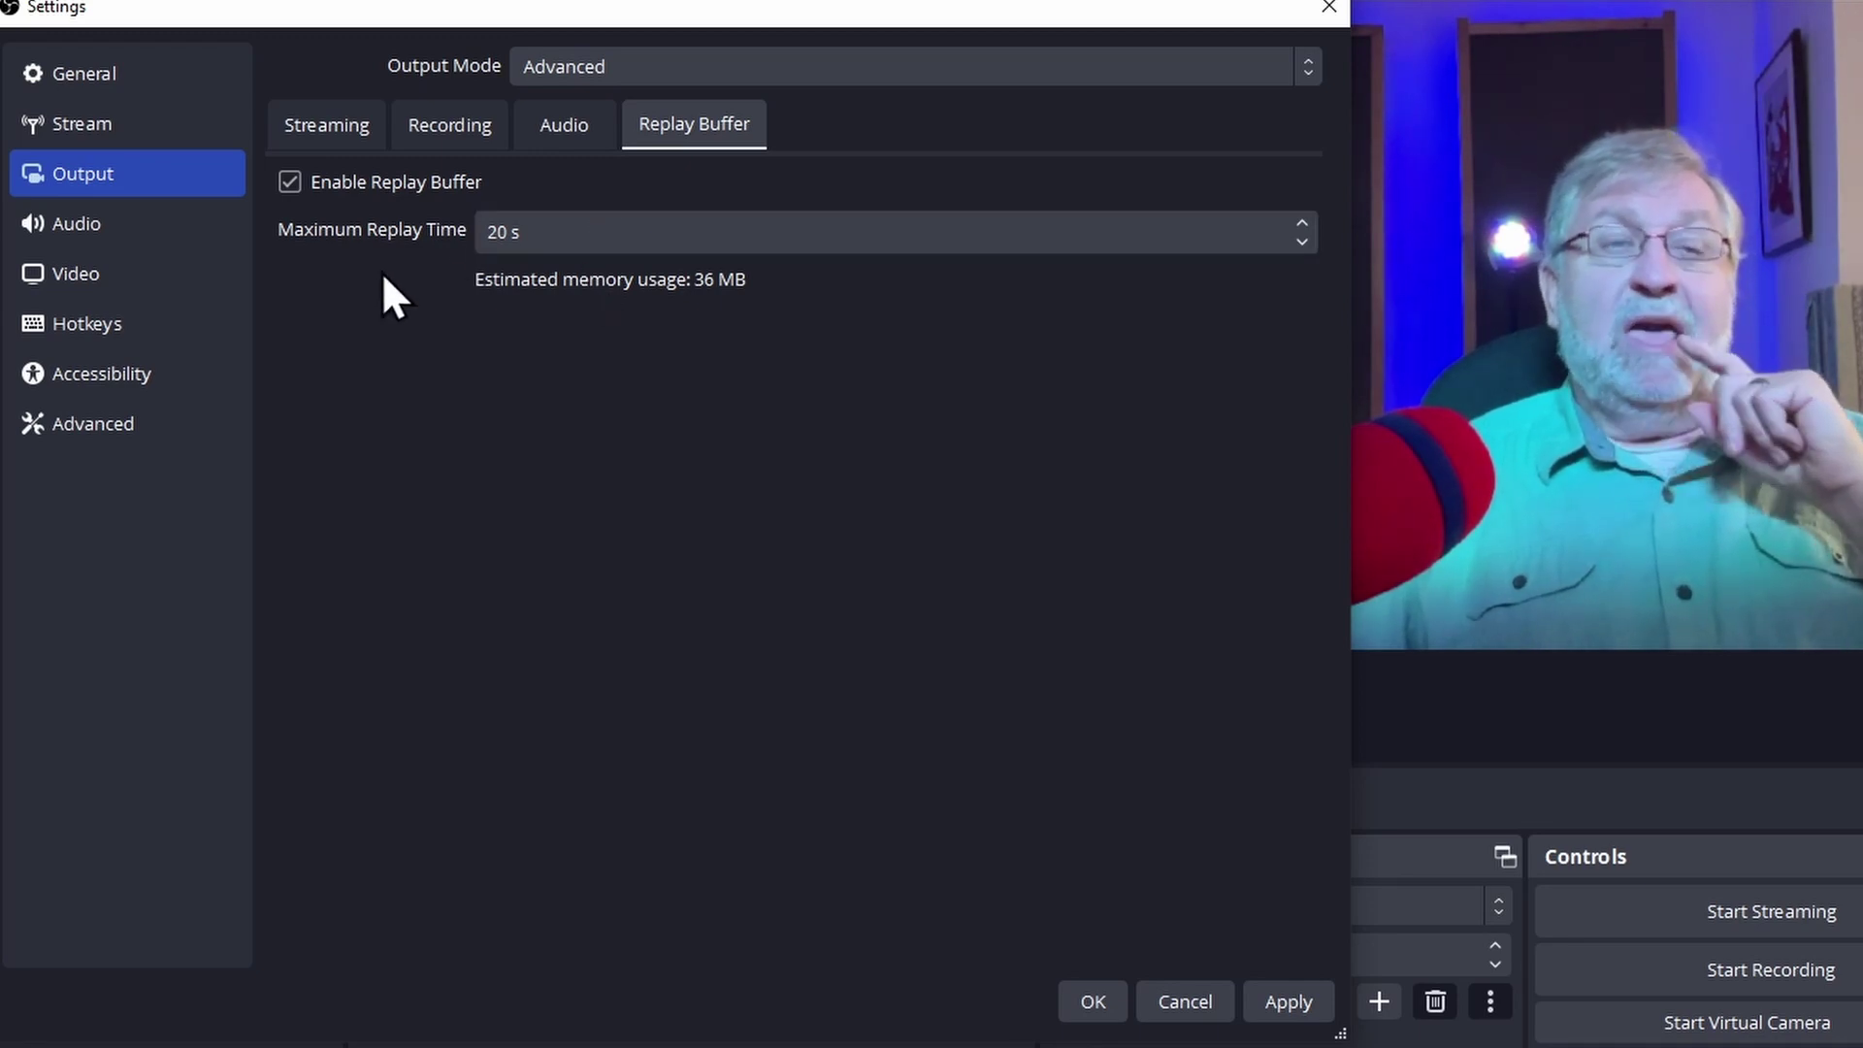
{"action": "left_click", "coordinate": [290, 183]}
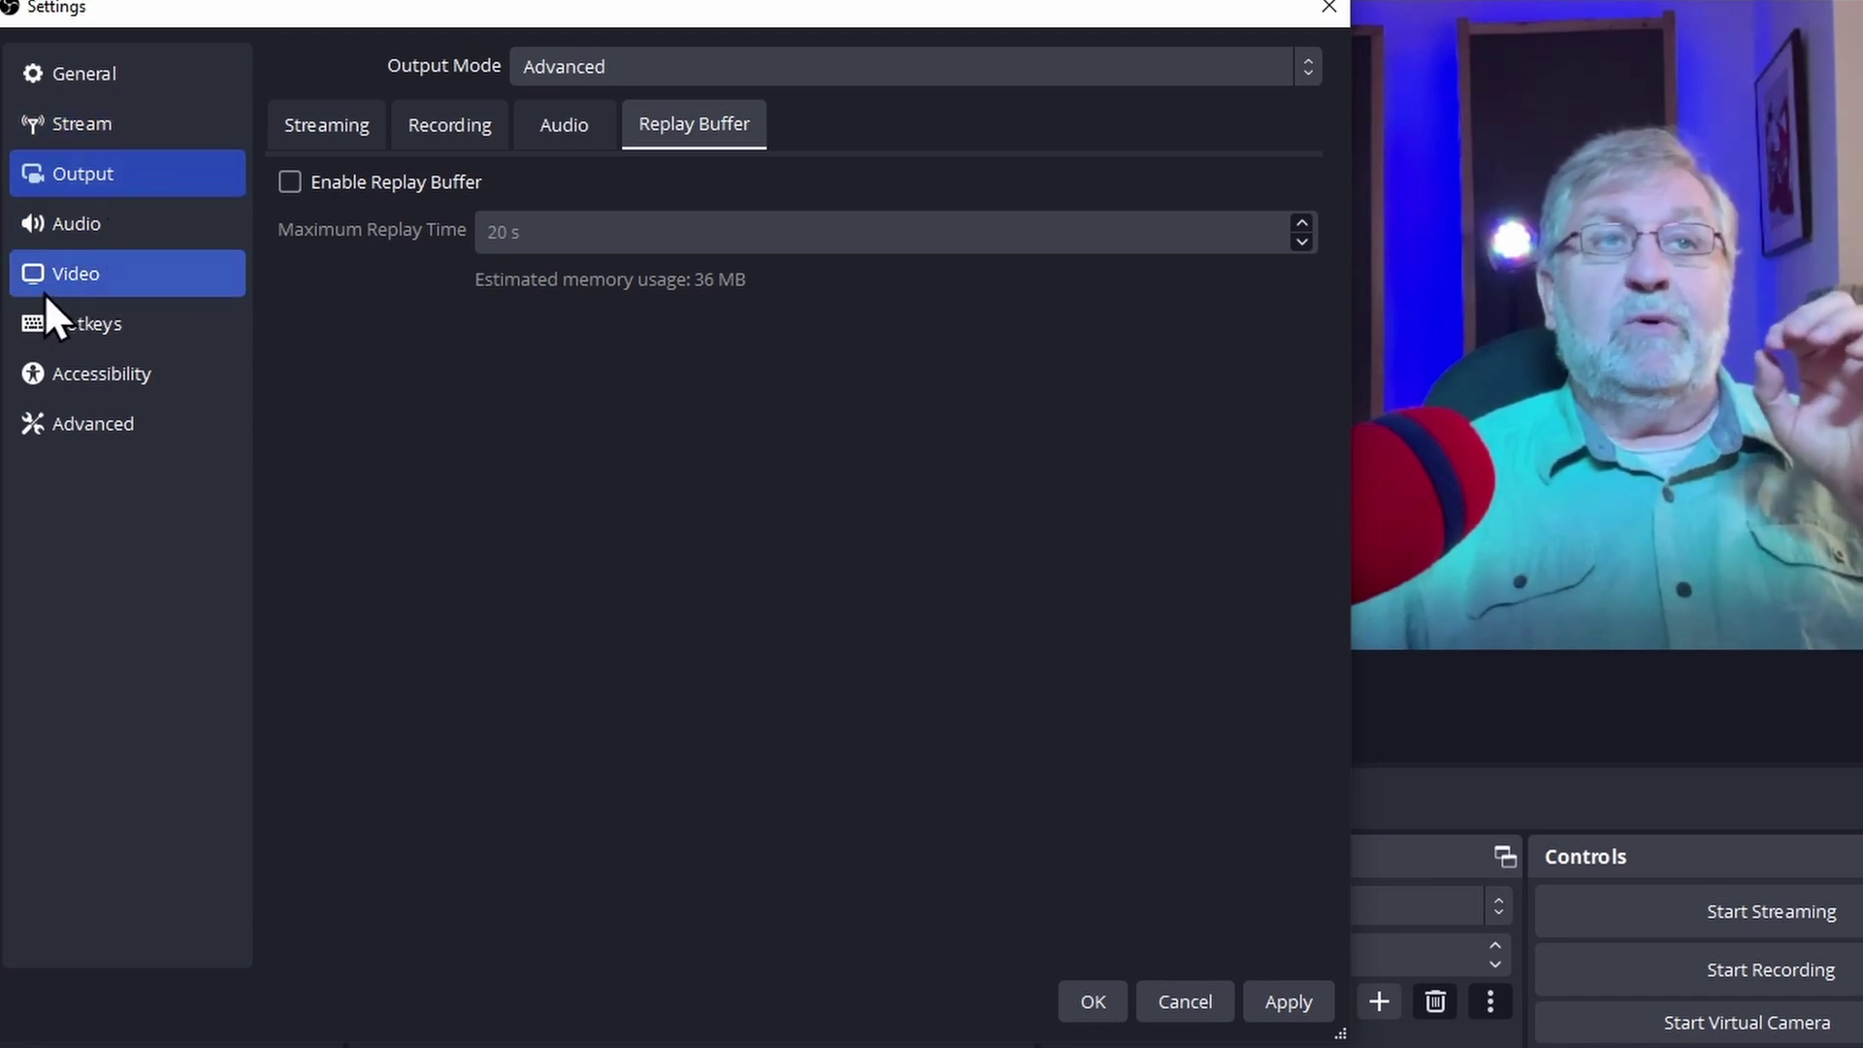
In the video settings, try an output resolution of 1280x720 with its downscale filter options and restore 1920x1080
{"action": "left_click", "coordinate": [108, 287]}
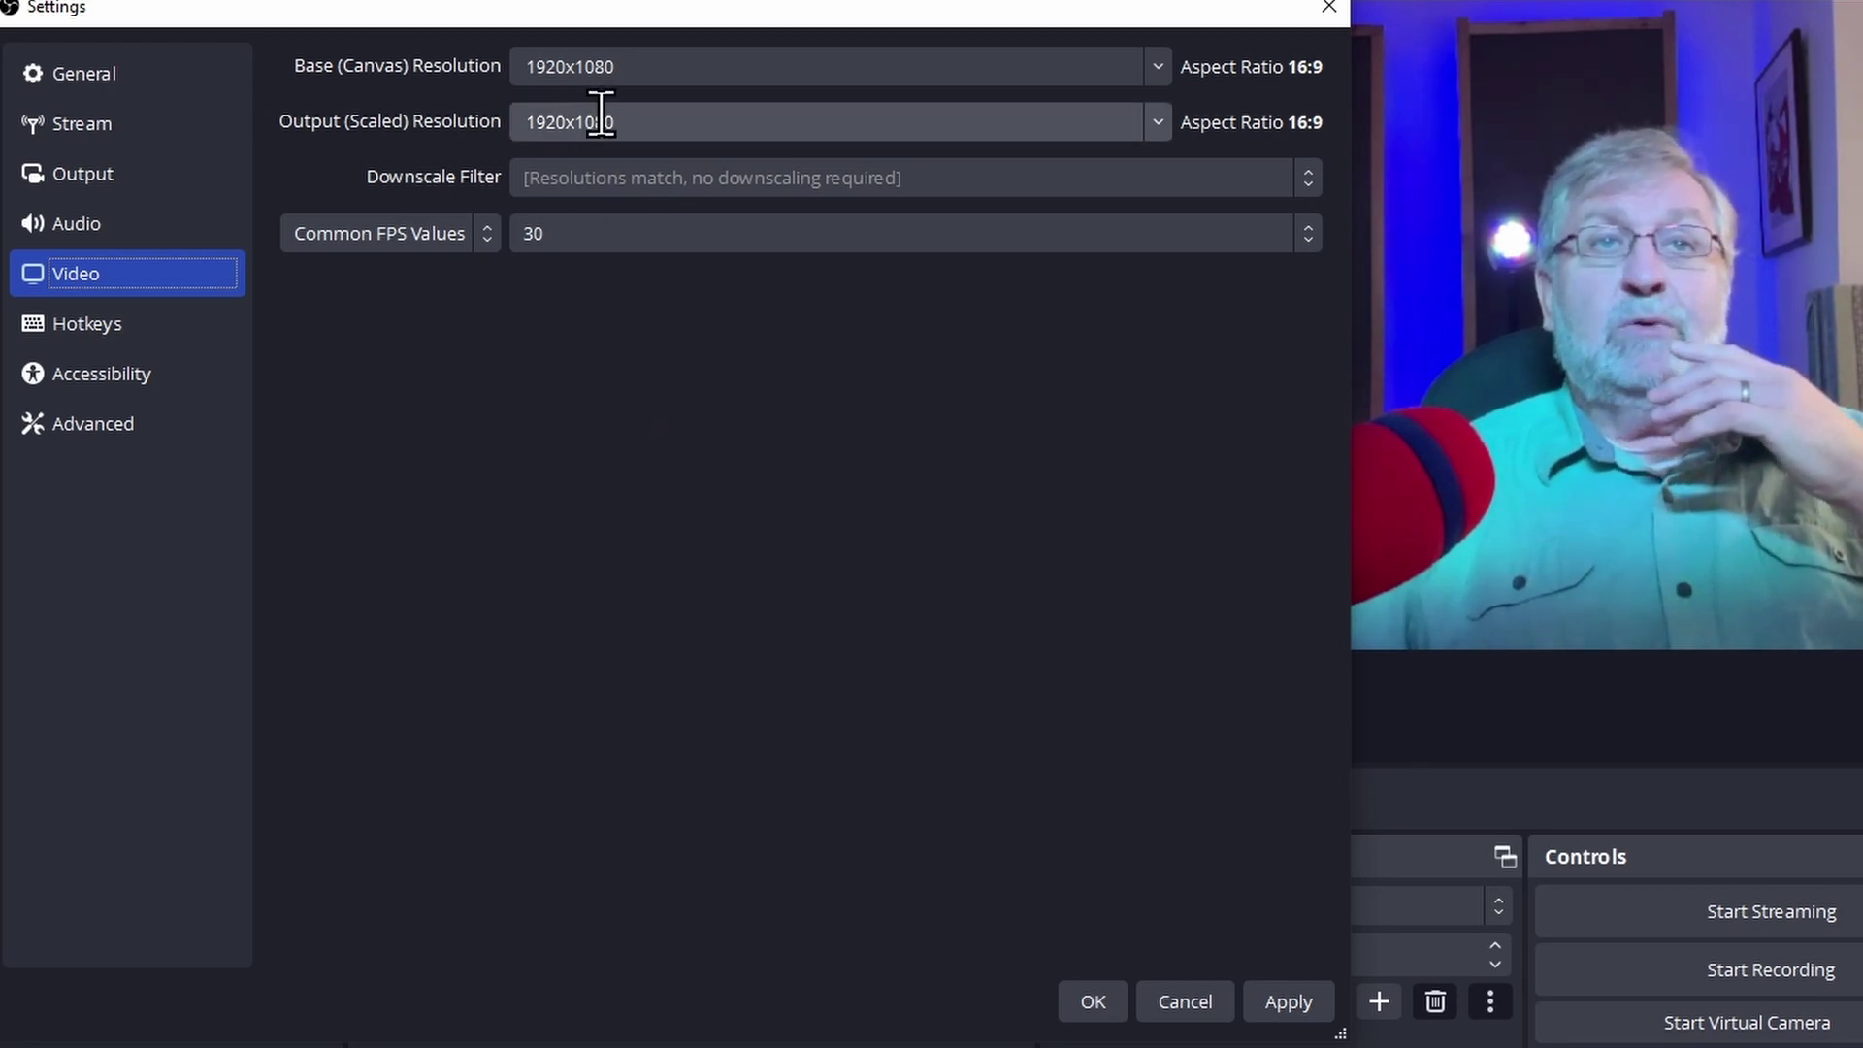
{"action": "left_click", "coordinate": [1164, 119]}
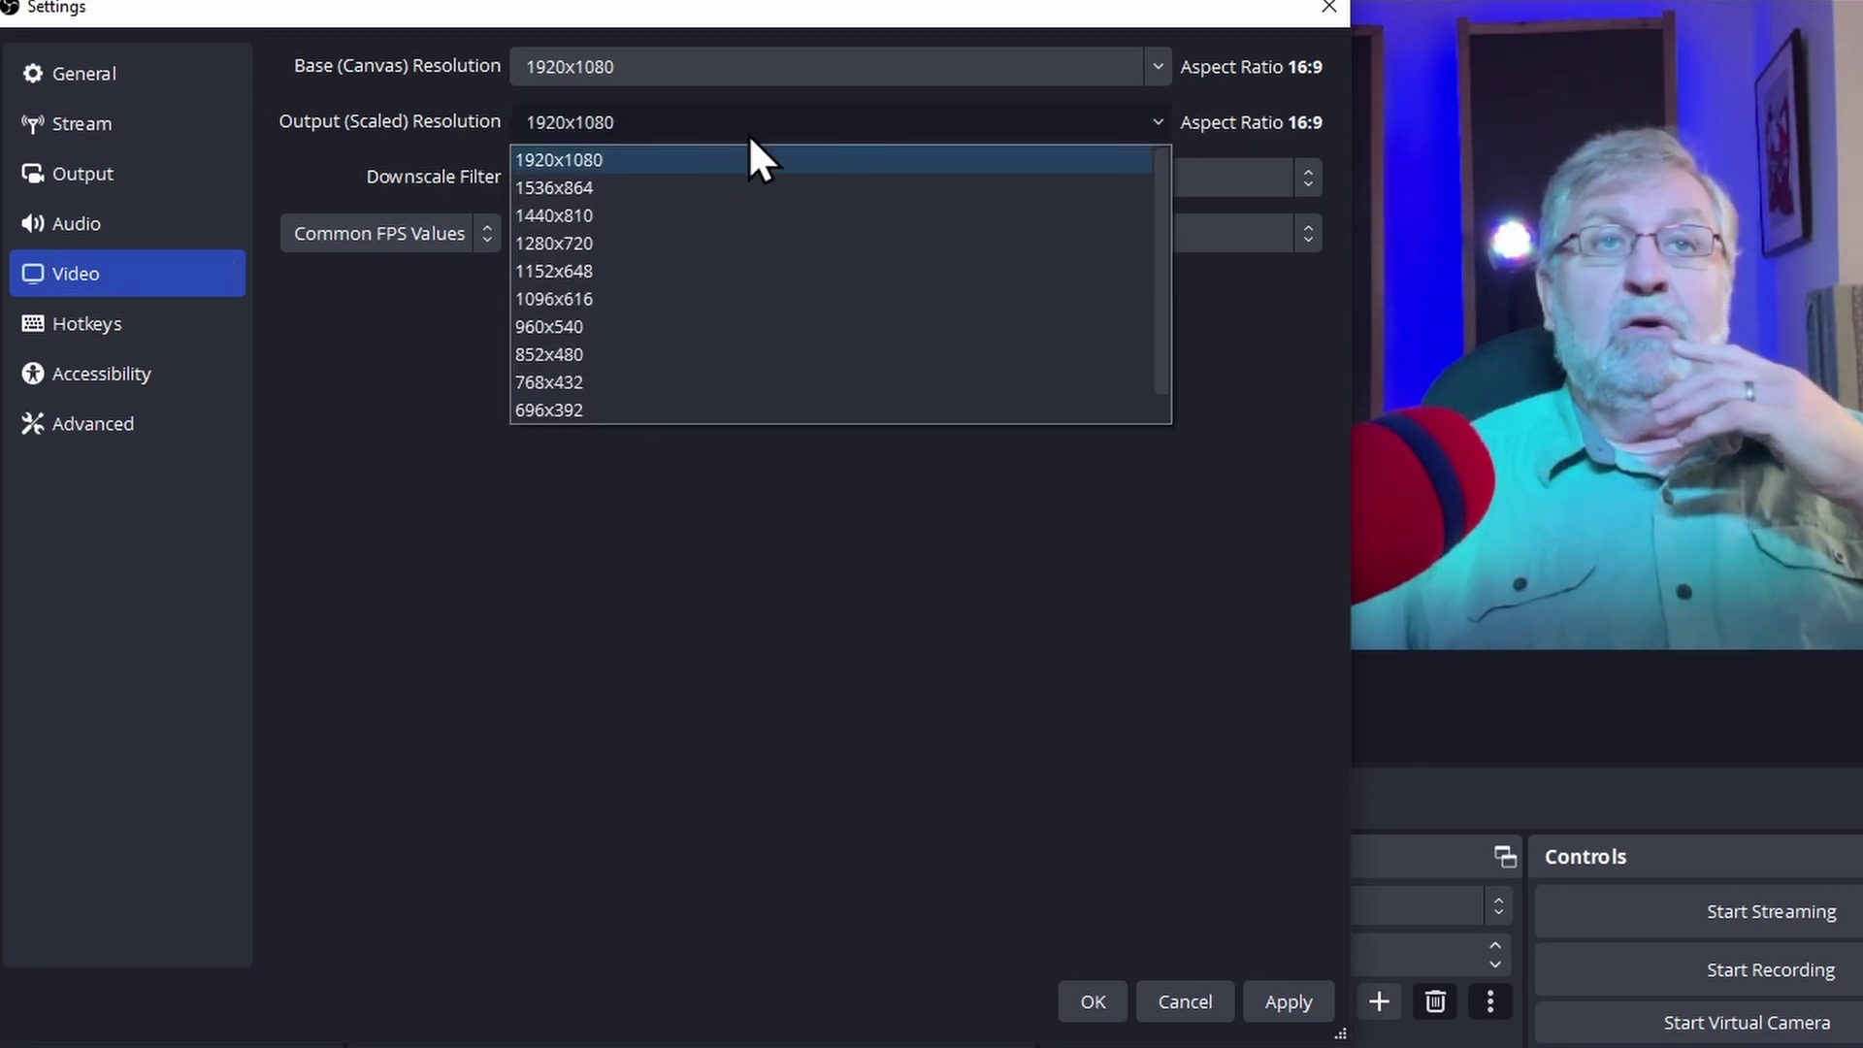
{"action": "left_click", "coordinate": [613, 242]}
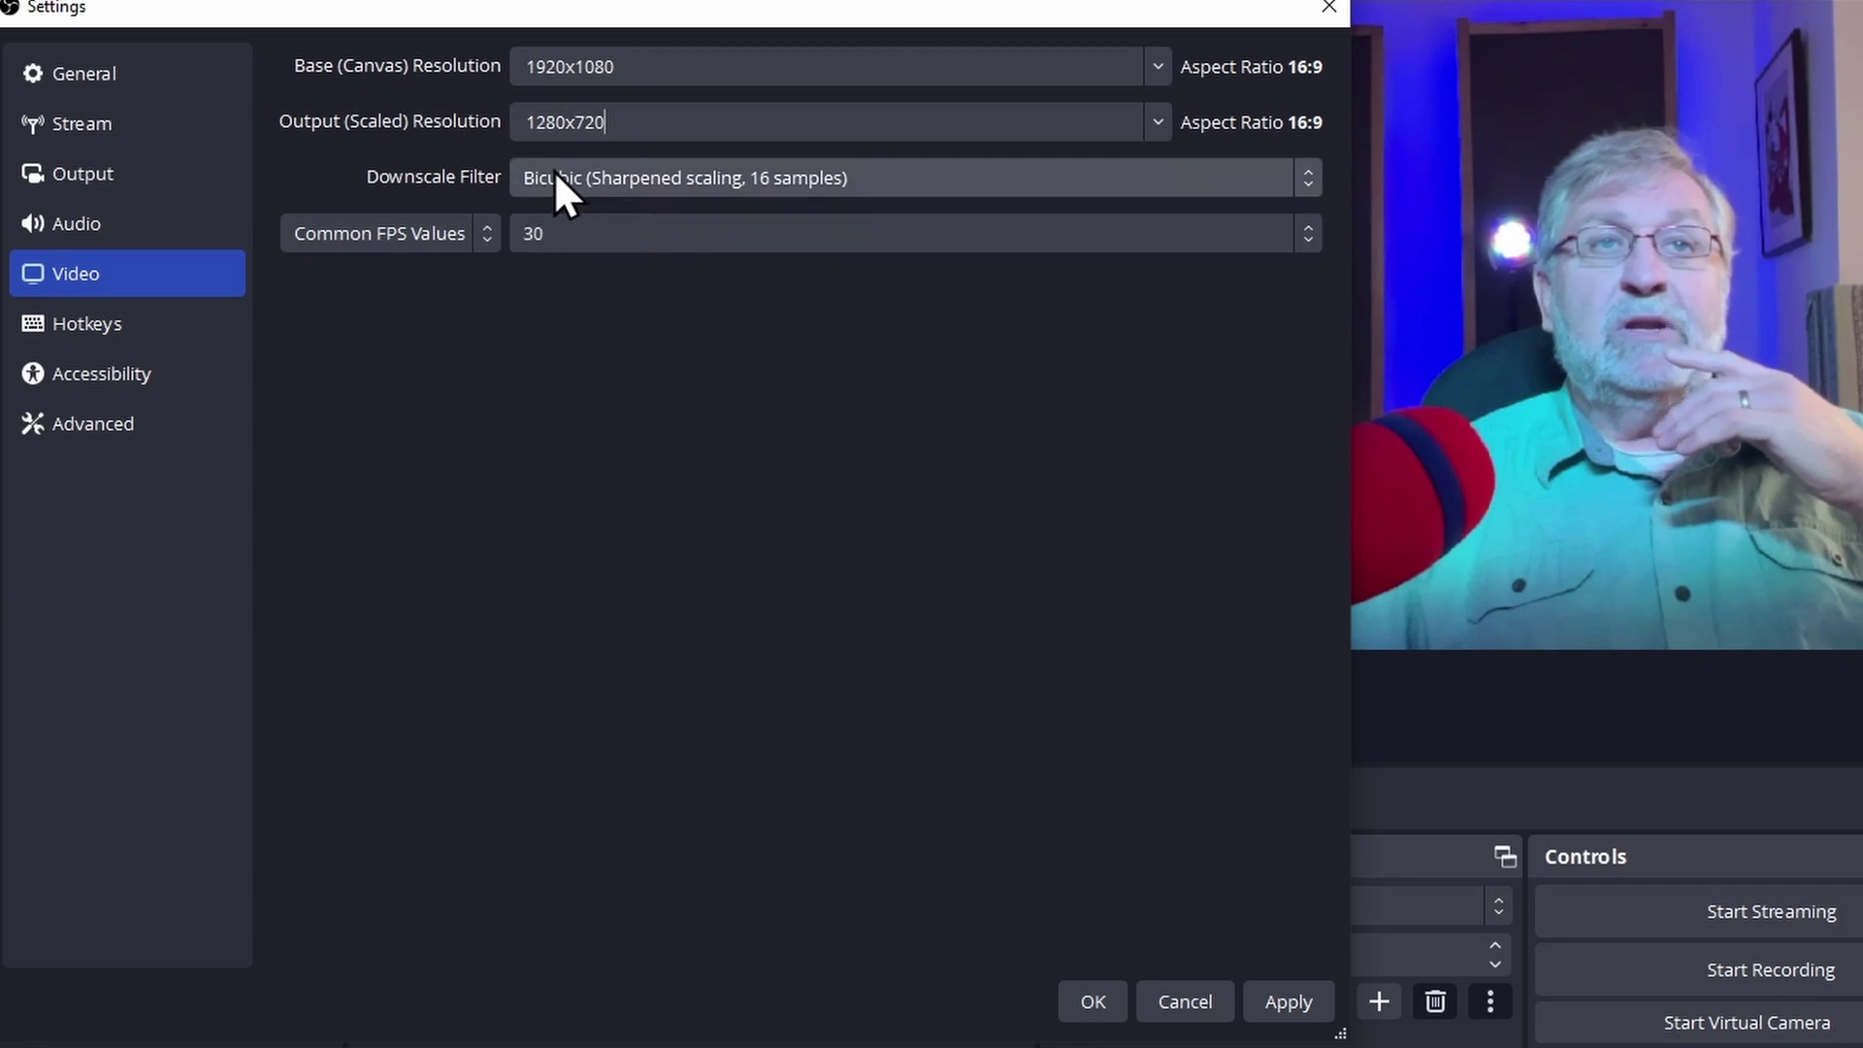
{"action": "left_click", "coordinate": [713, 183]}
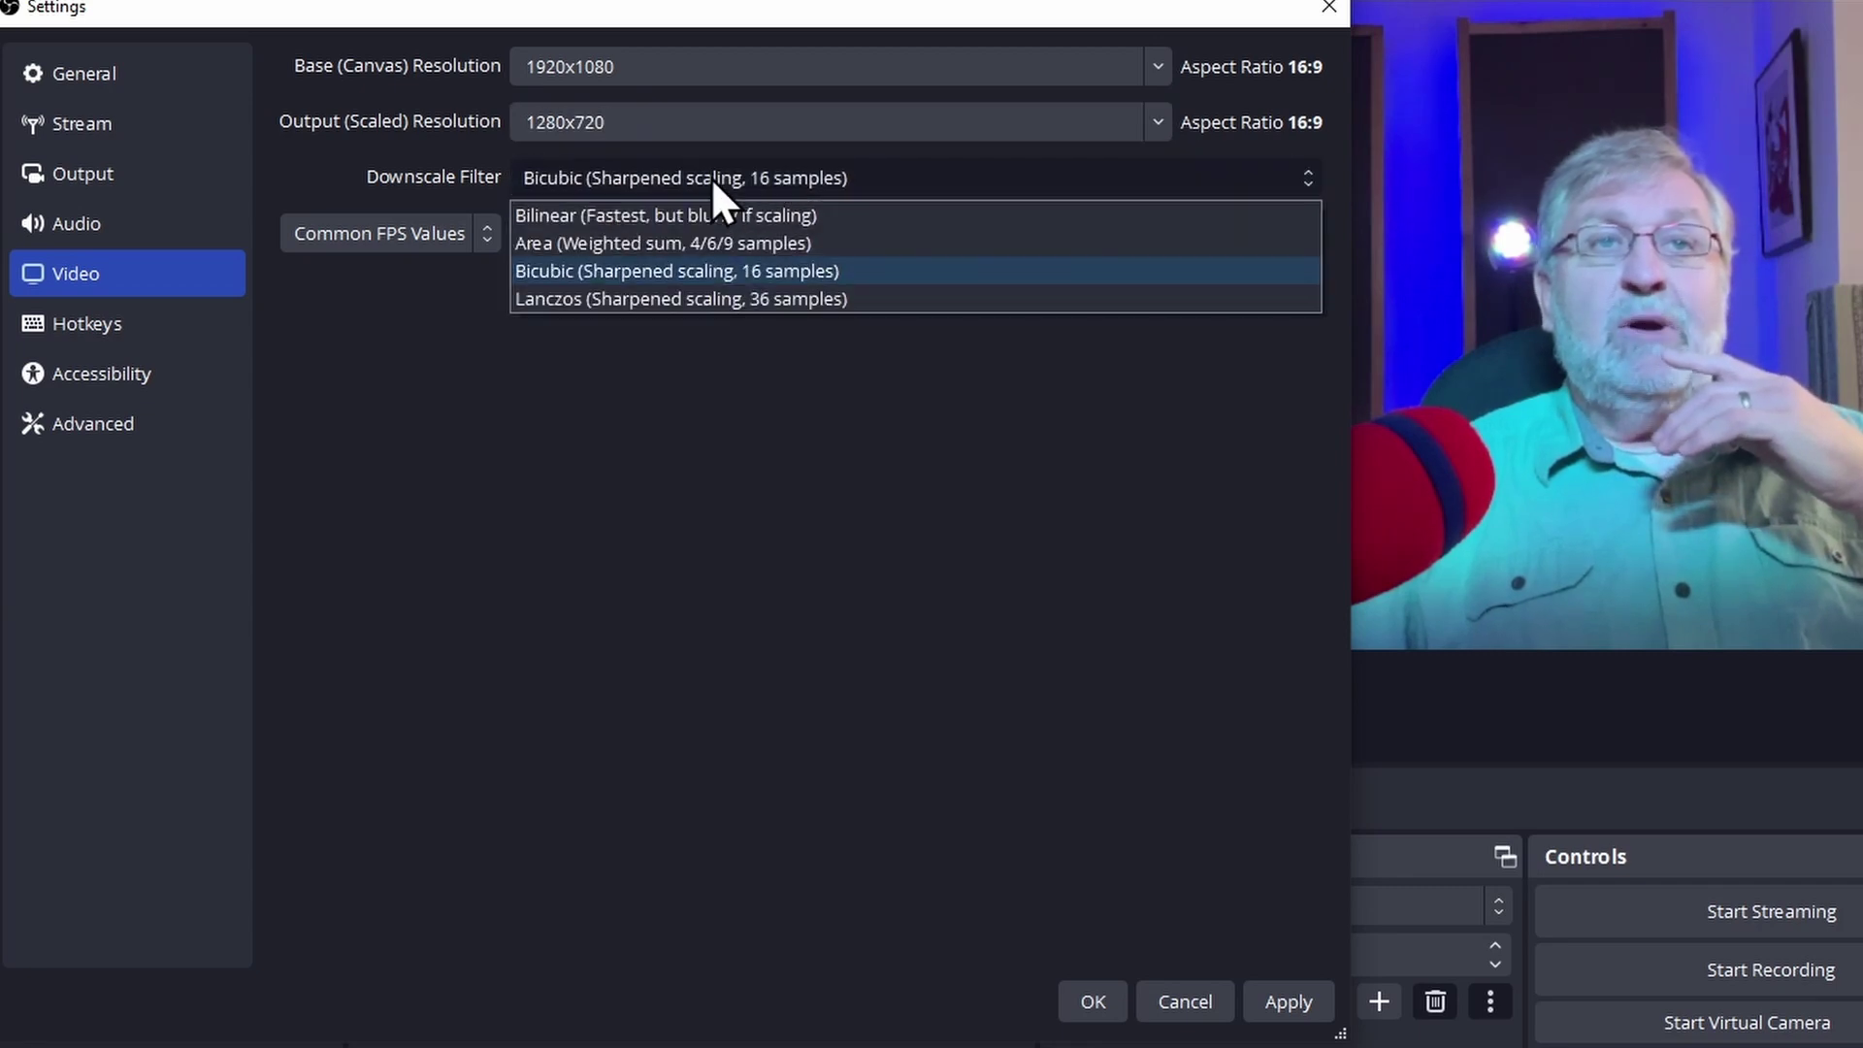
{"action": "left_click", "coordinate": [744, 361]}
{"action": "left_click", "coordinate": [1157, 122]}
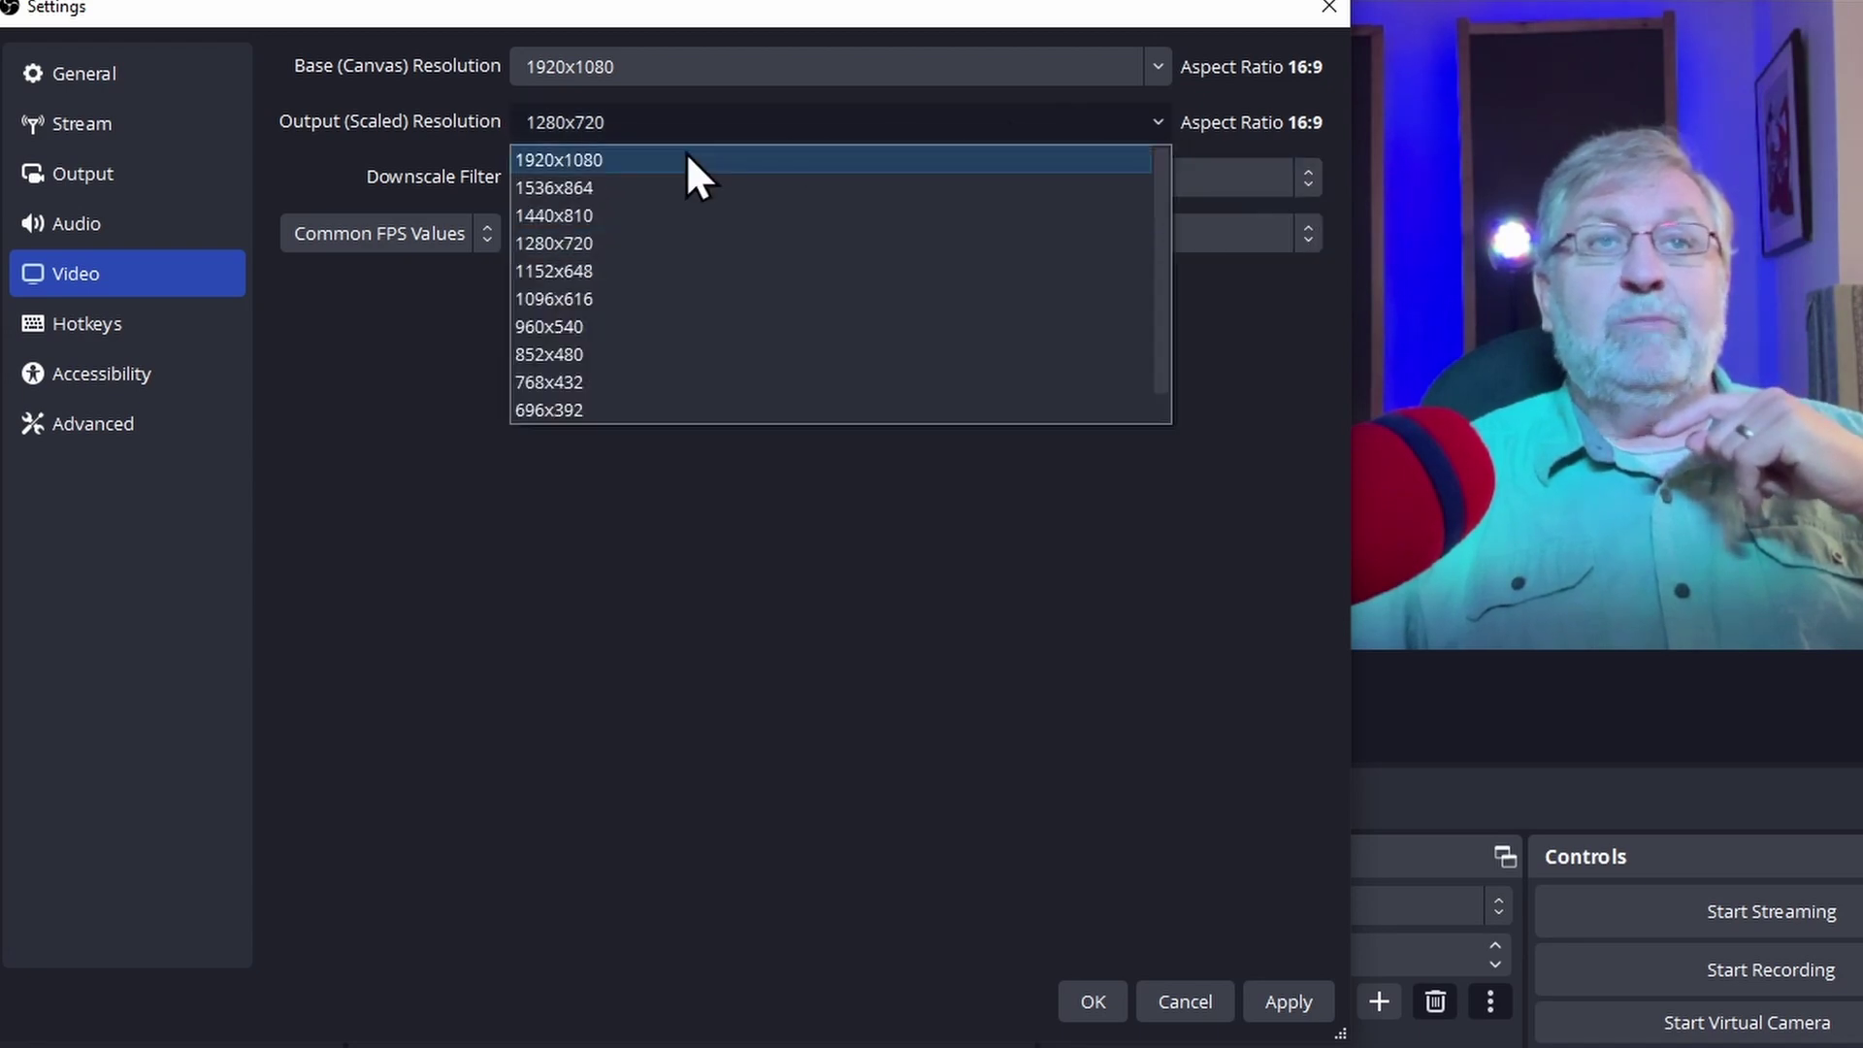
{"action": "left_click", "coordinate": [613, 161]}
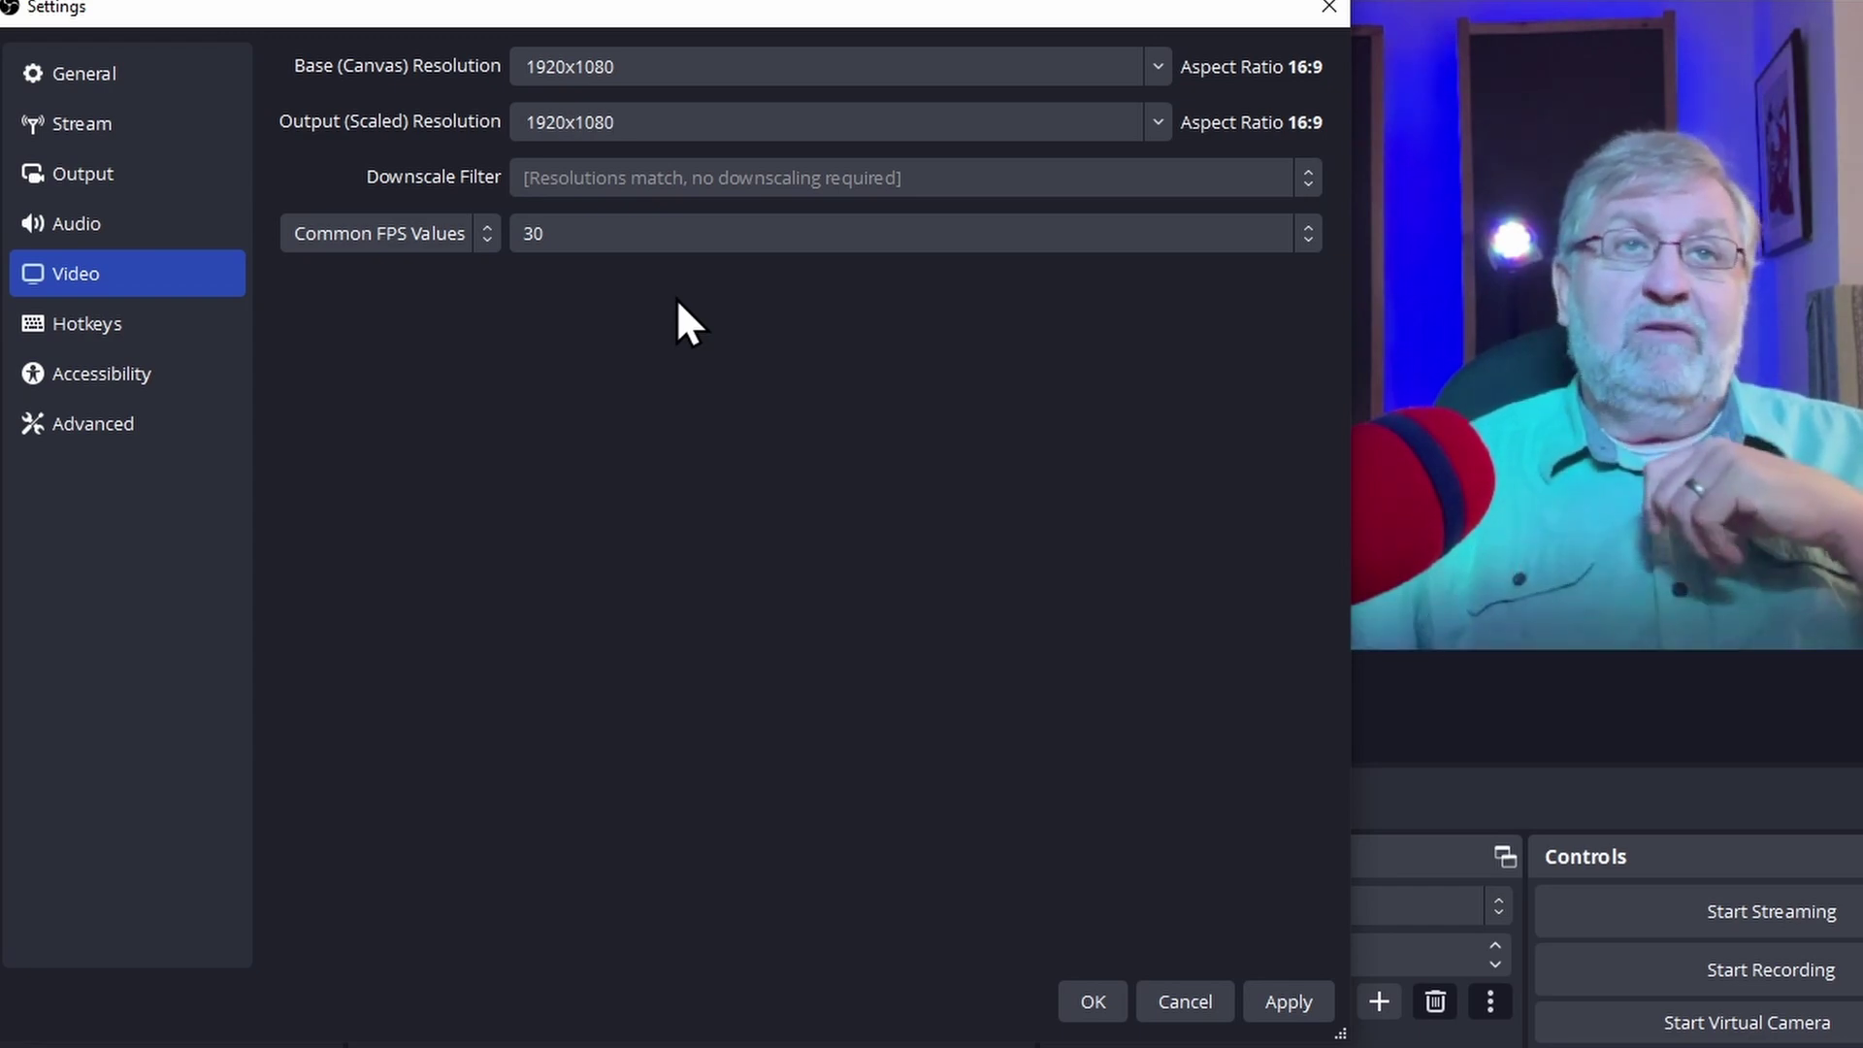
Try a common FPS value of 29.97 for the video and set it back to 30
{"action": "left_click", "coordinate": [608, 231]}
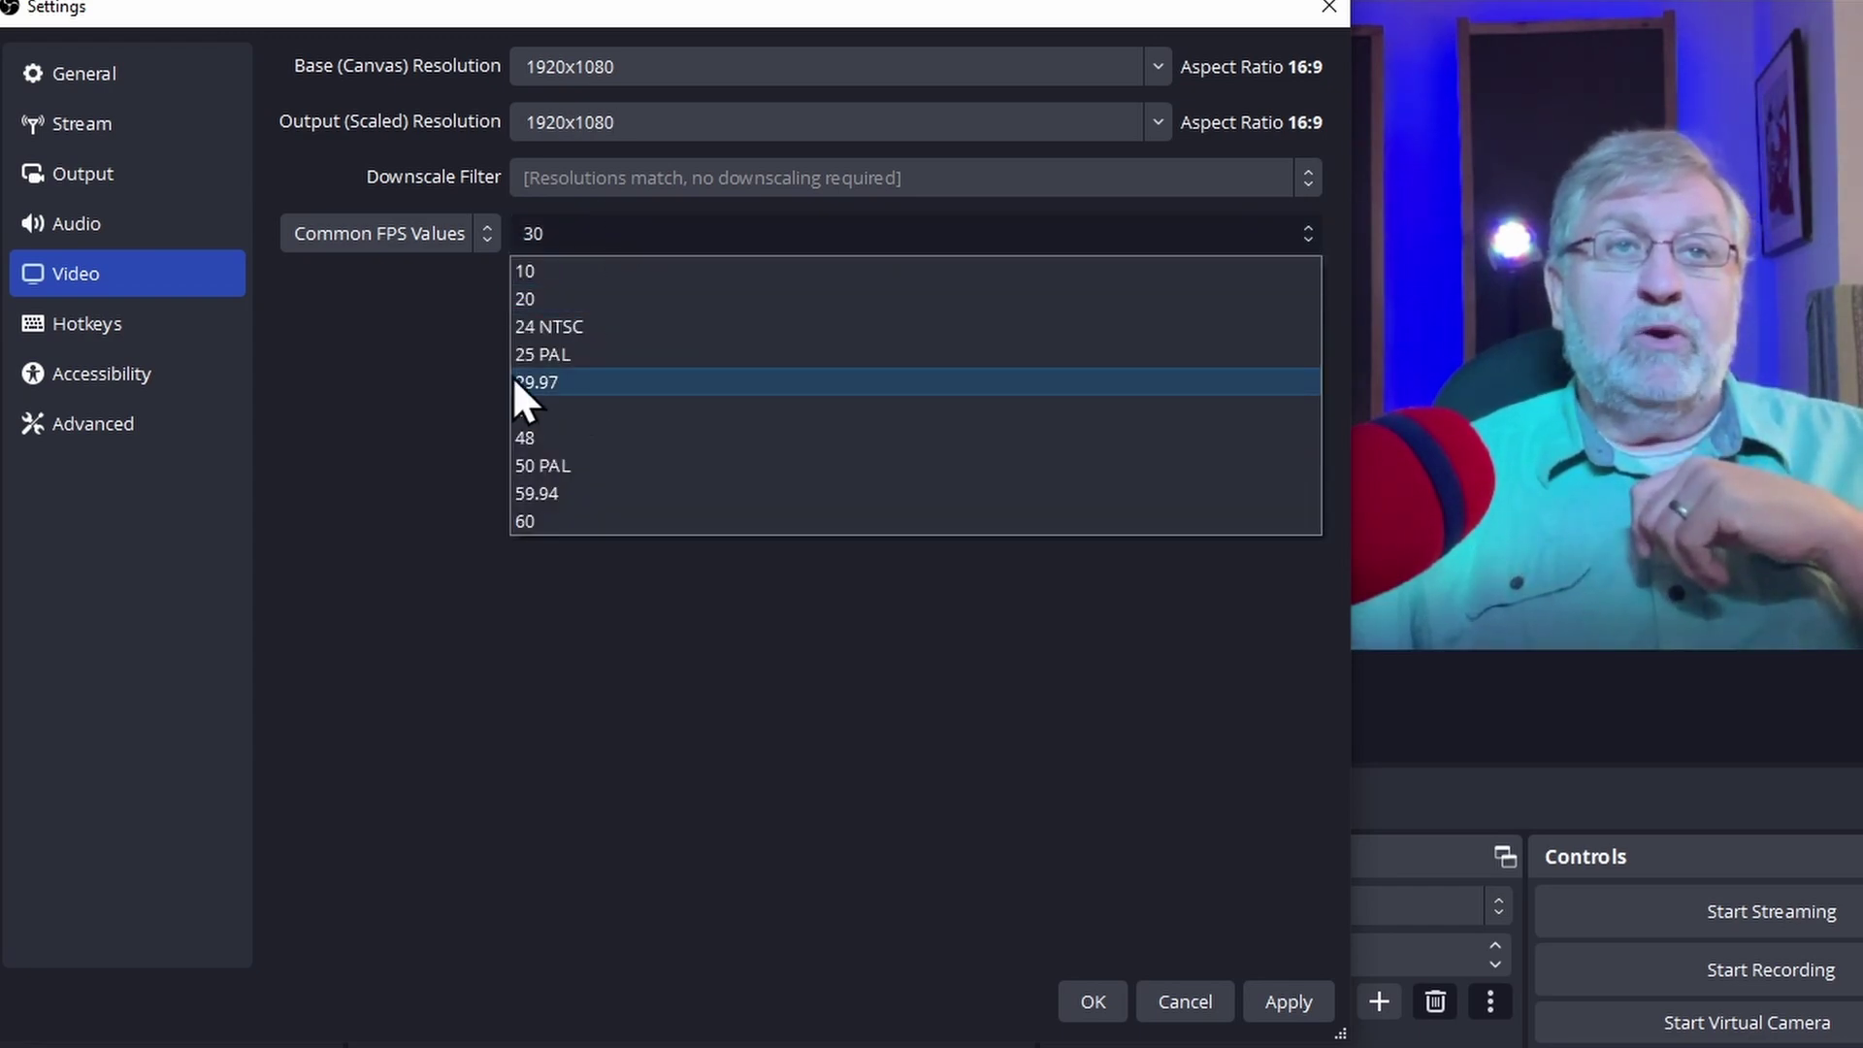
{"action": "left_click", "coordinate": [542, 383]}
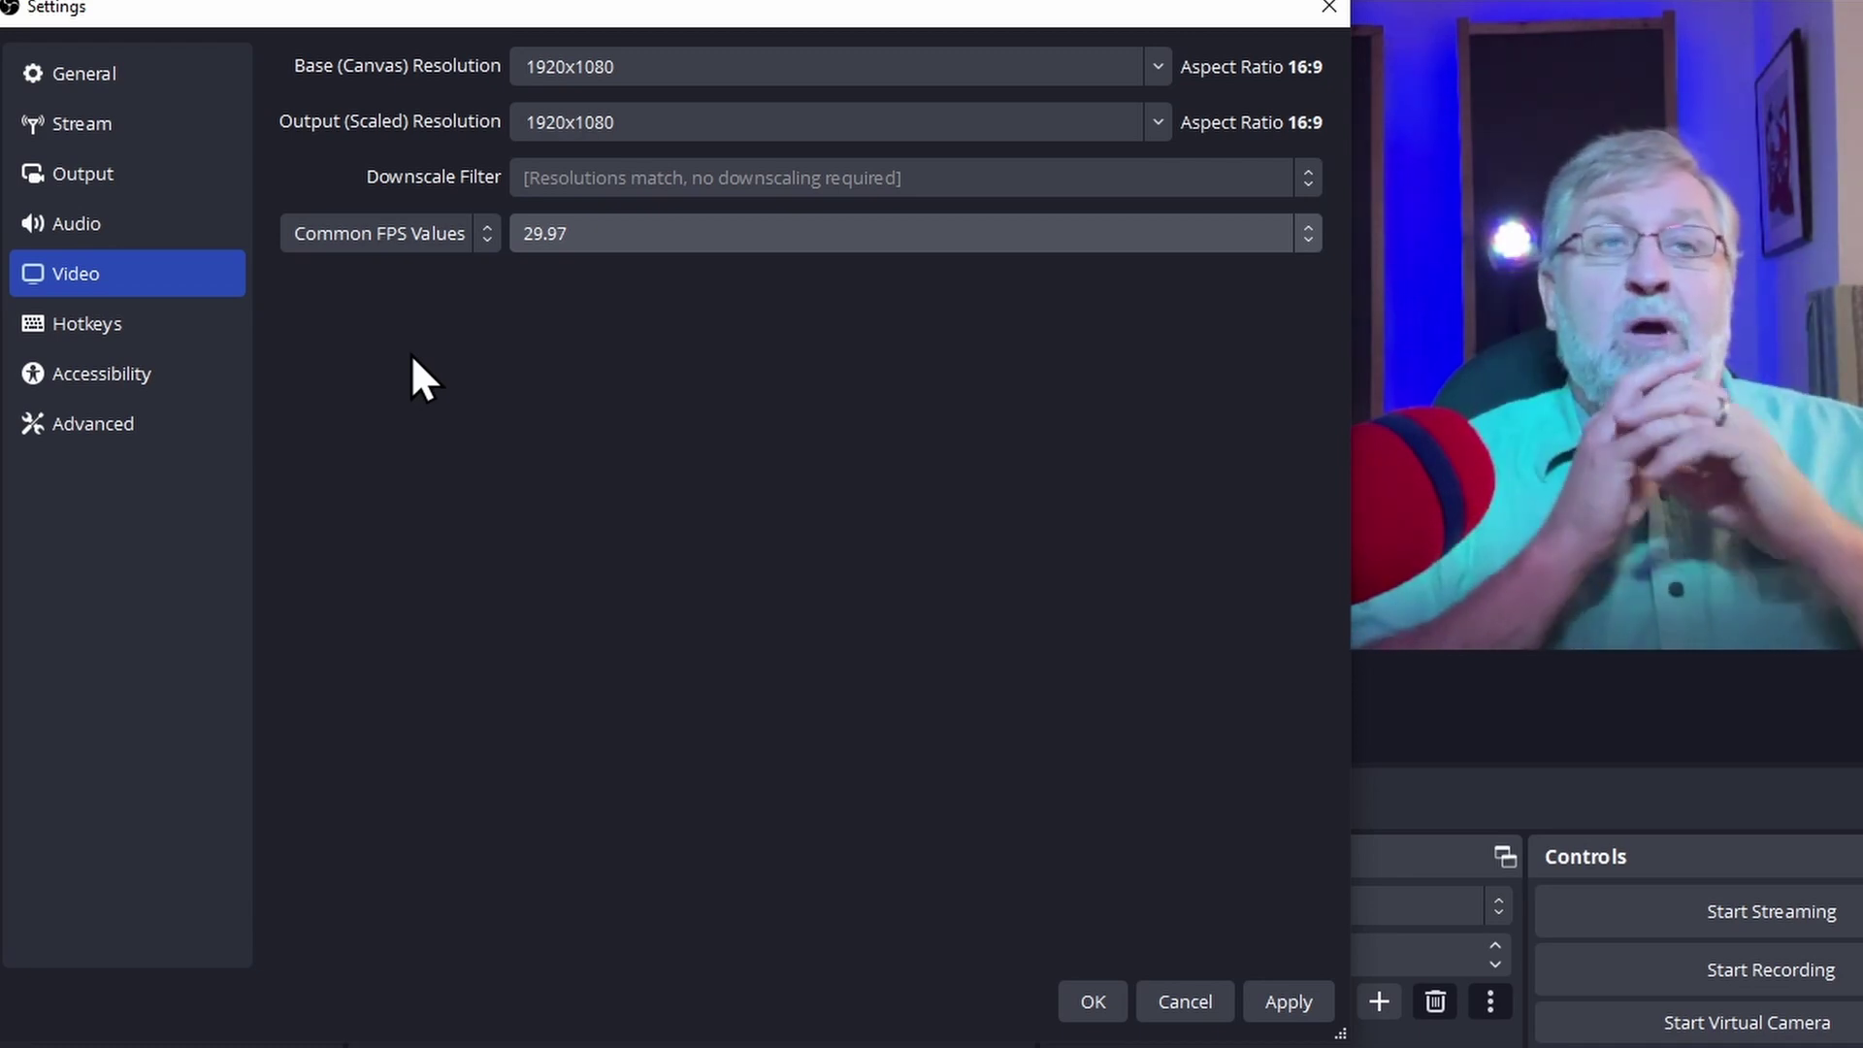
{"action": "left_click", "coordinate": [637, 242]}
{"action": "left_click", "coordinate": [551, 410]}
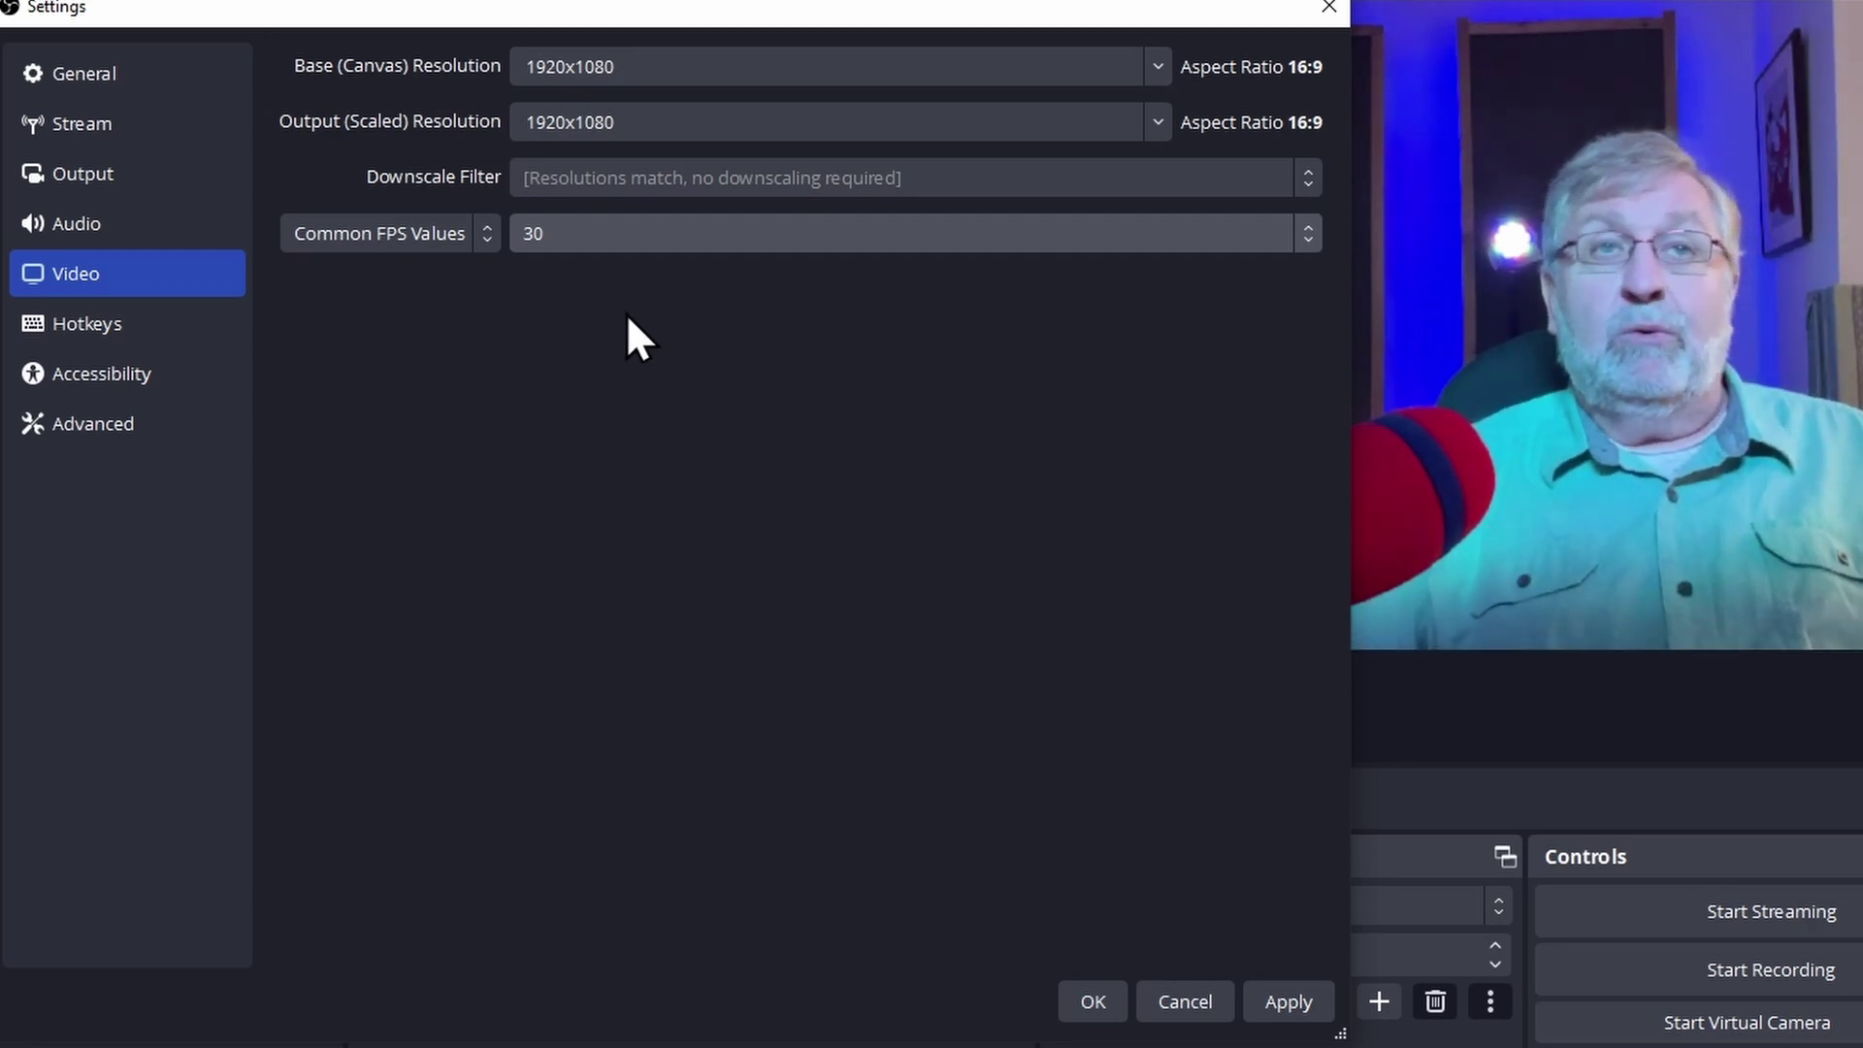
Choose 30 as the common FPS value, then apply and close the settings
{"action": "left_click", "coordinate": [595, 229]}
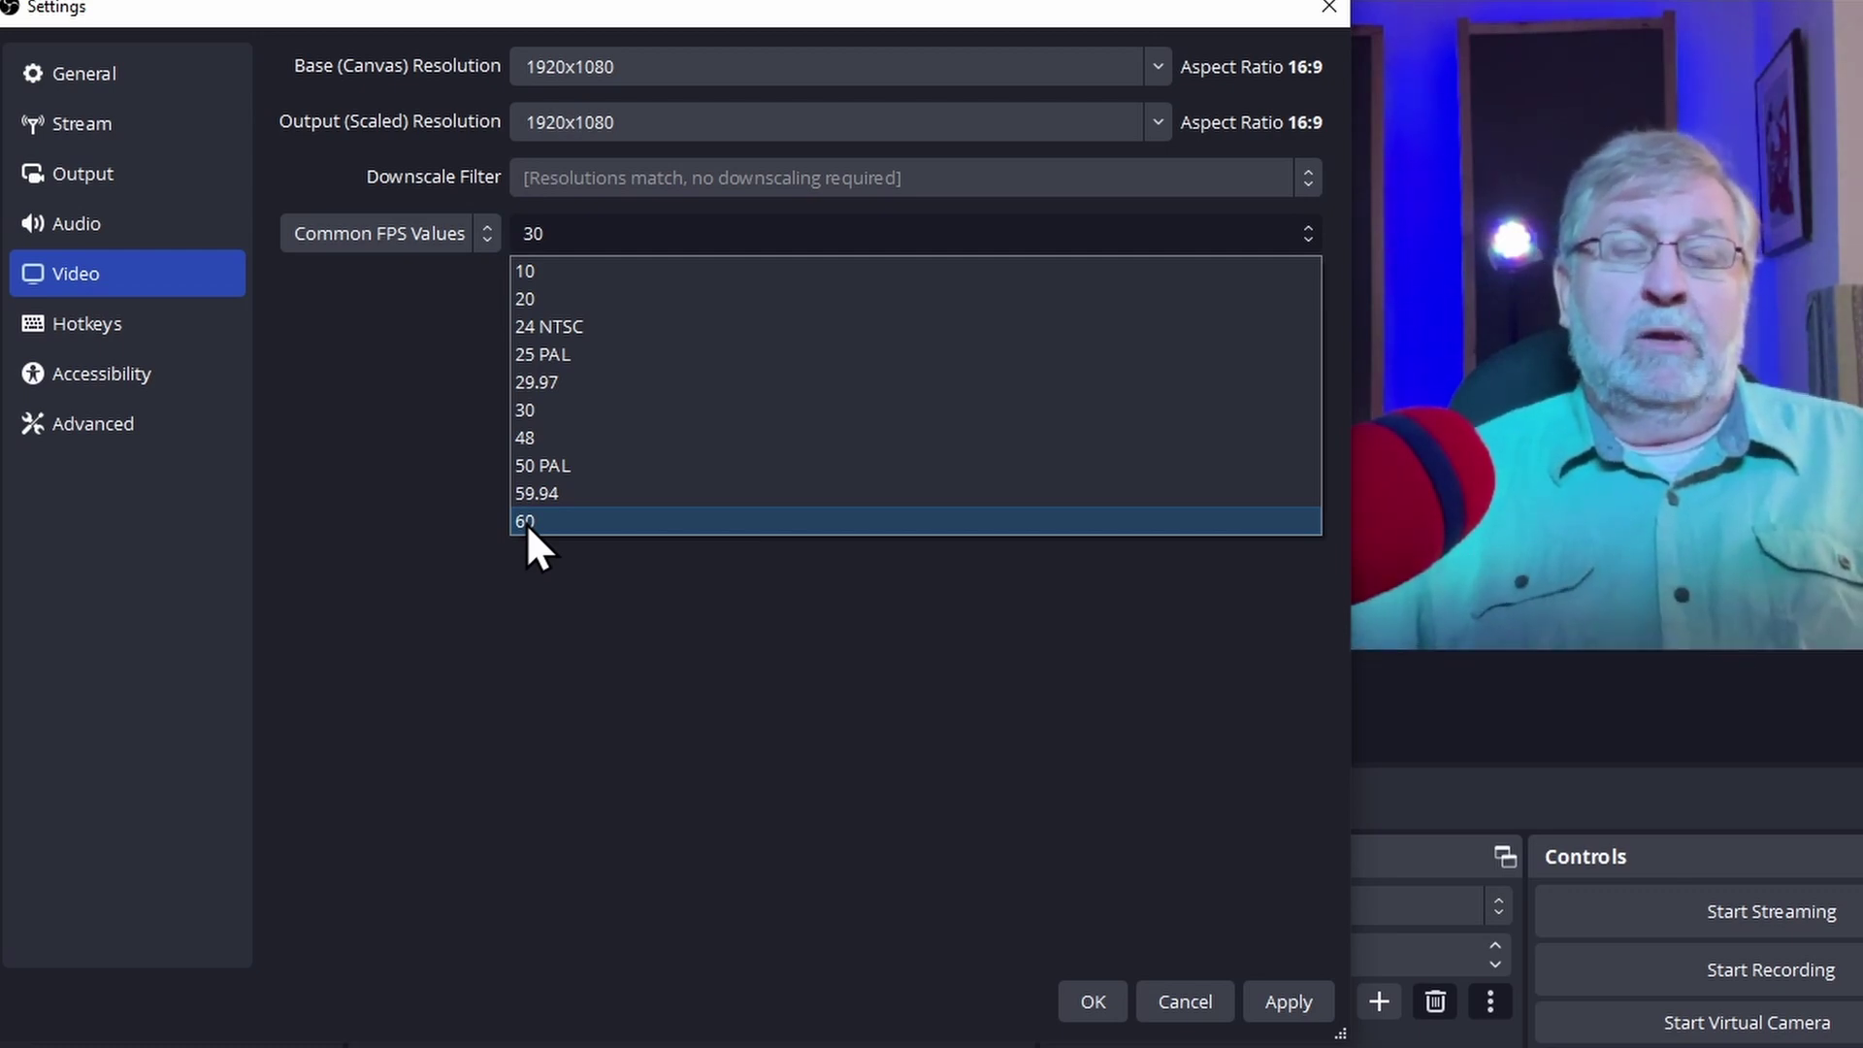
{"action": "left_click", "coordinate": [533, 409]}
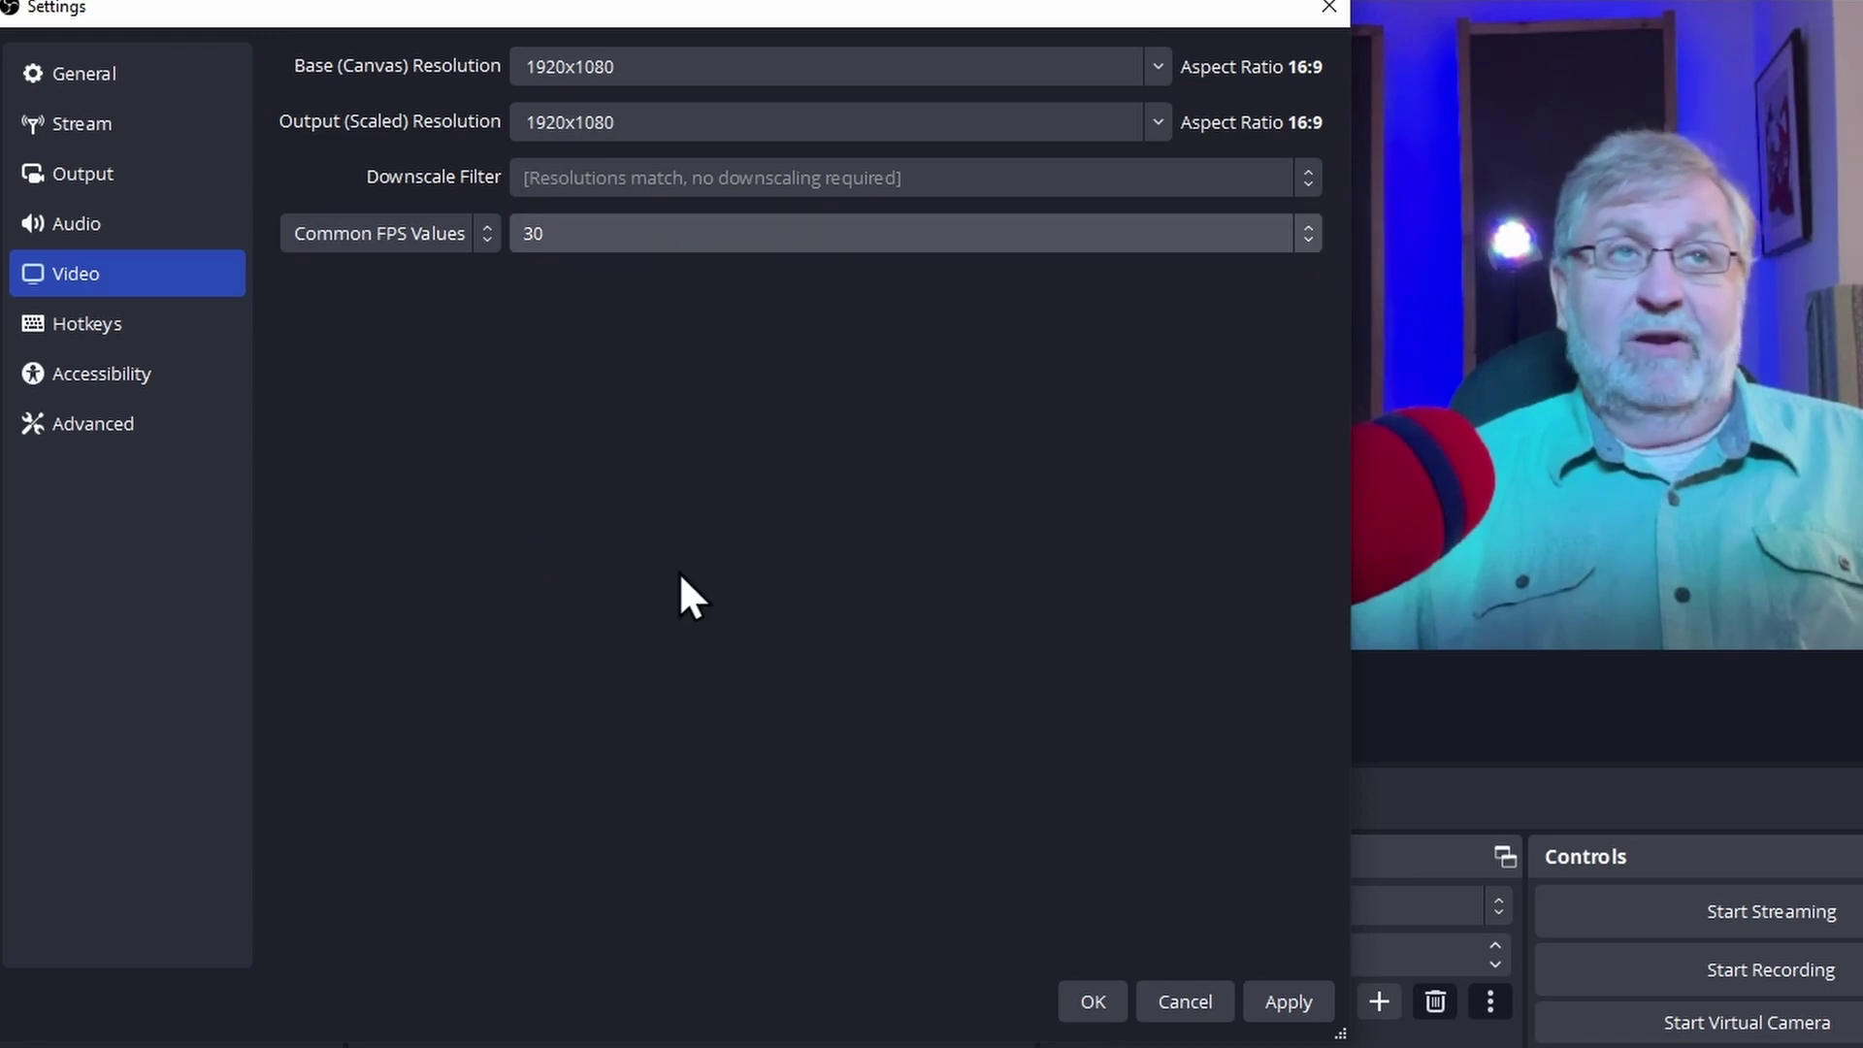
{"action": "left_click", "coordinate": [1300, 1007]}
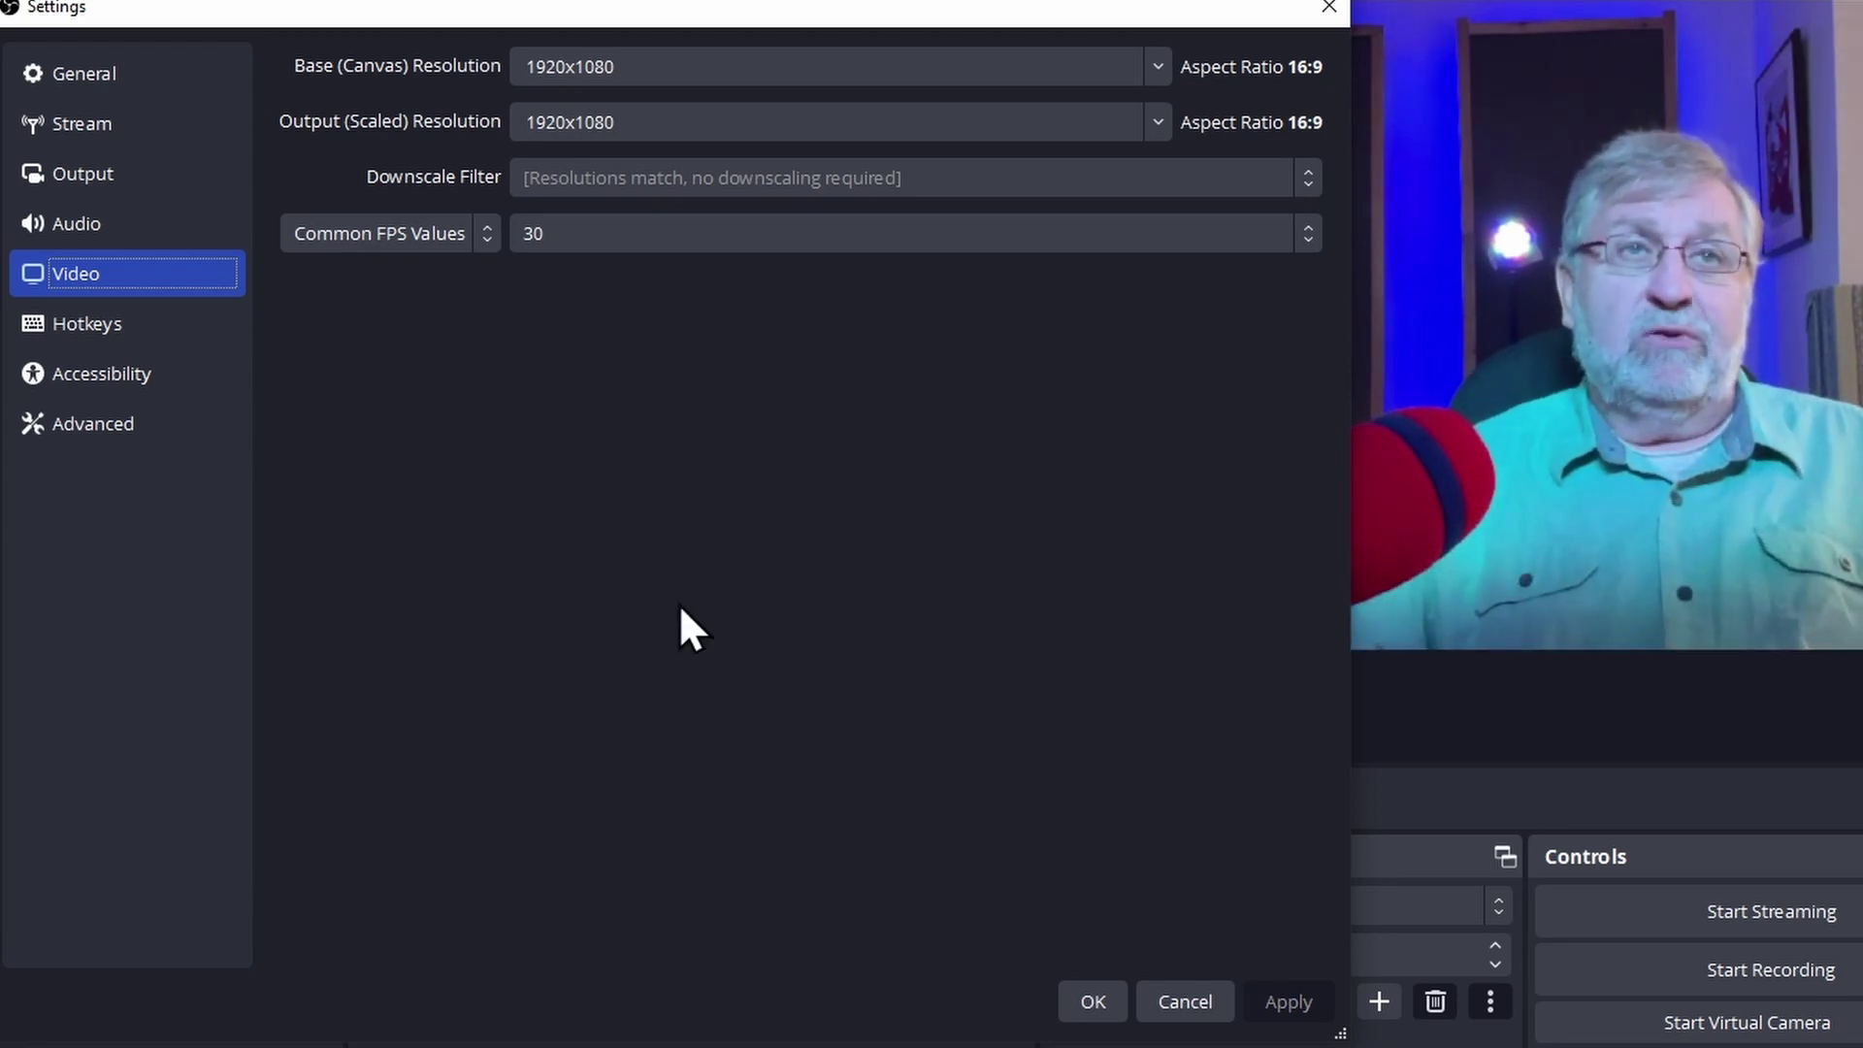
{"action": "left_click", "coordinate": [1090, 1000]}
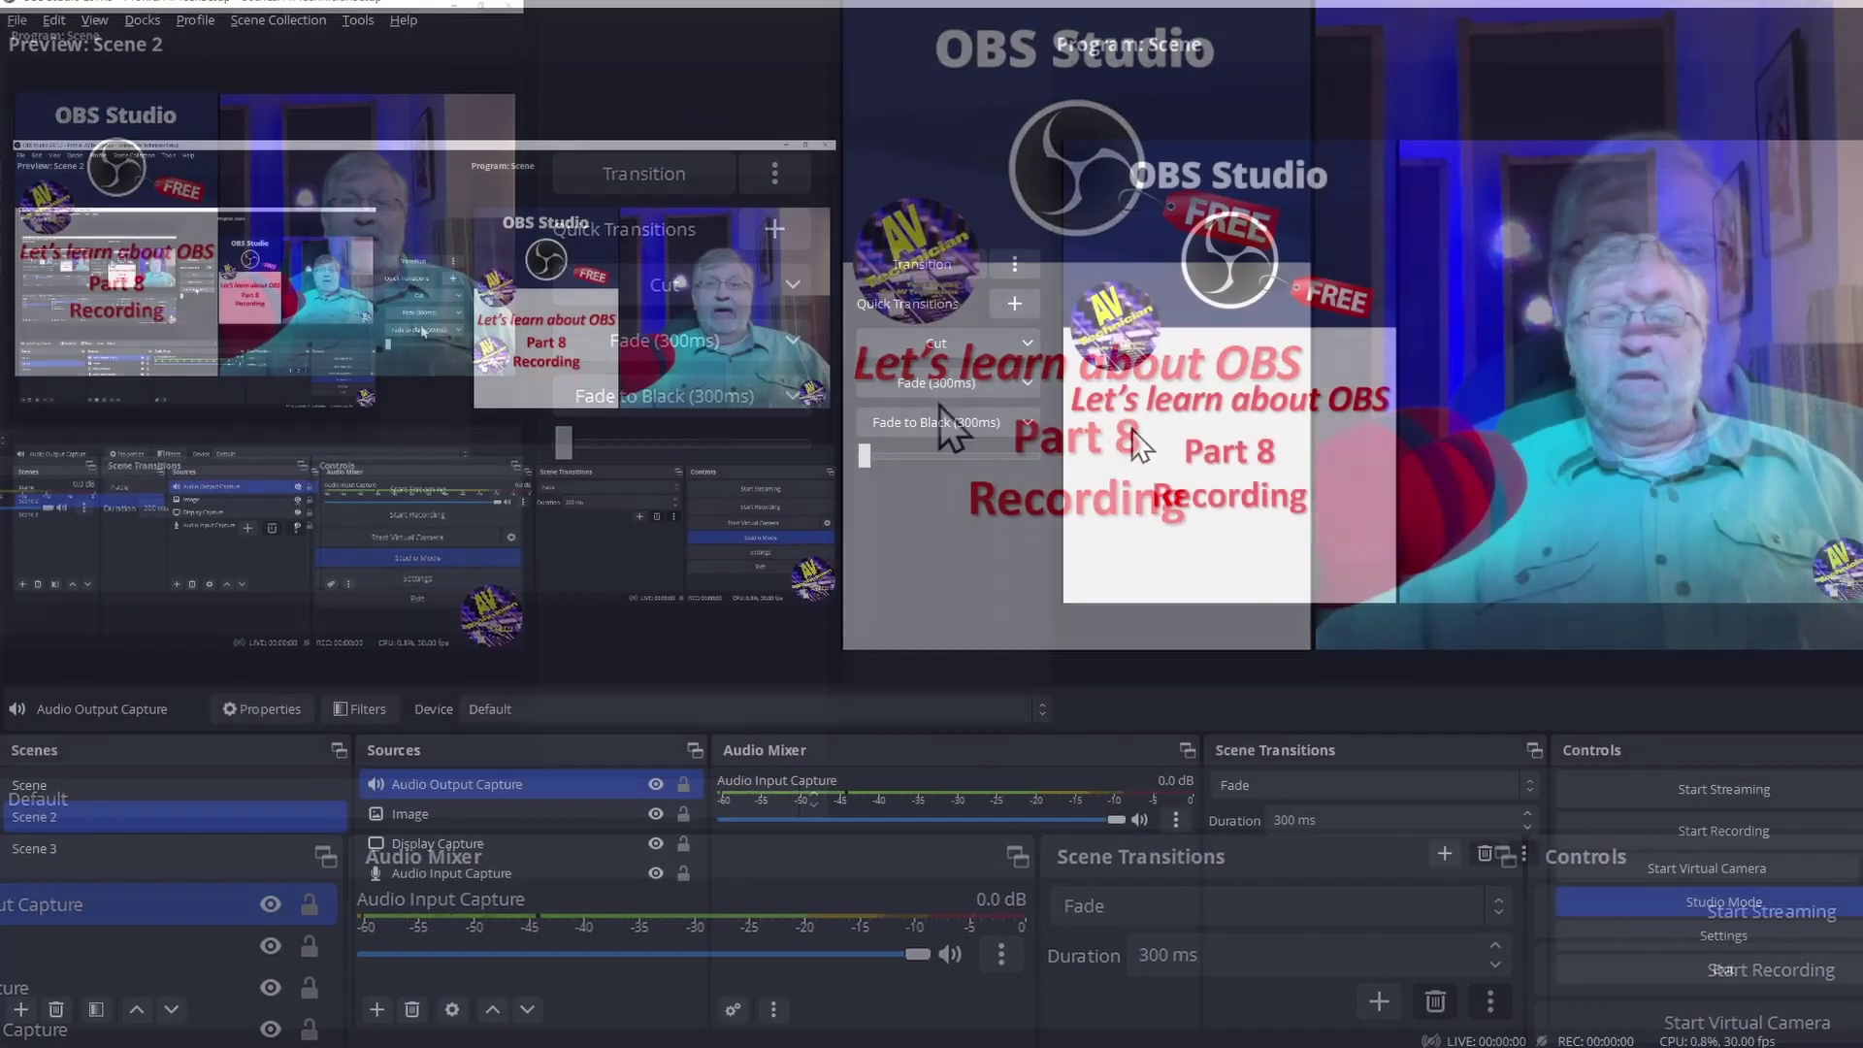